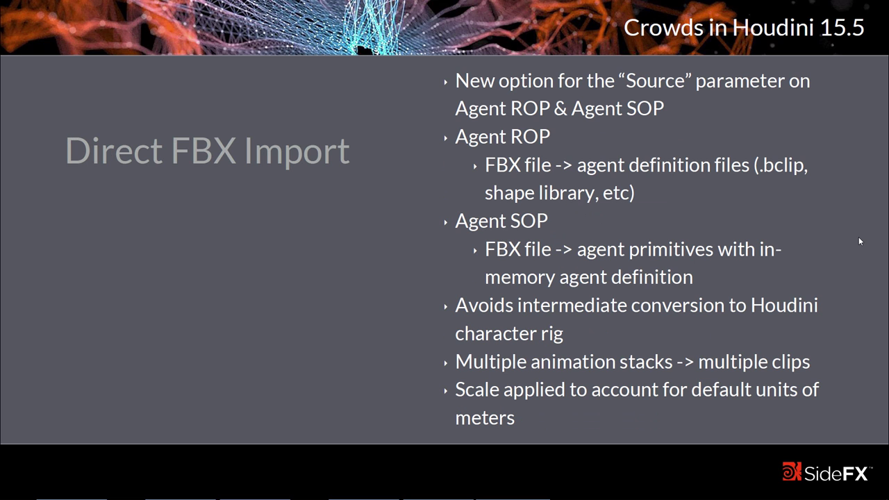
# - Switch to Houdini and merge the FBX file mocapbiped3_walk_L_002.fbx into the scene with its default import options
pyautogui.hotkey('alt', 'Tab')
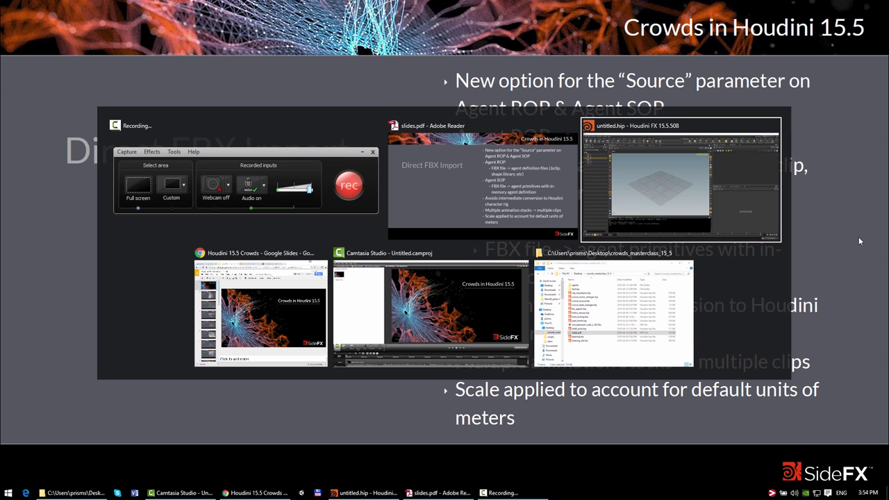
pyautogui.click(10, 17)
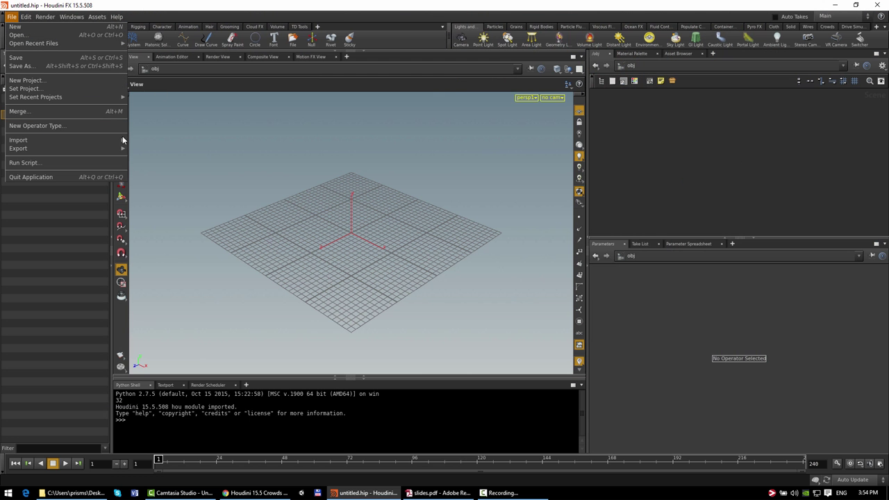
pyautogui.moveTo(28, 137)
pyautogui.click(178, 172)
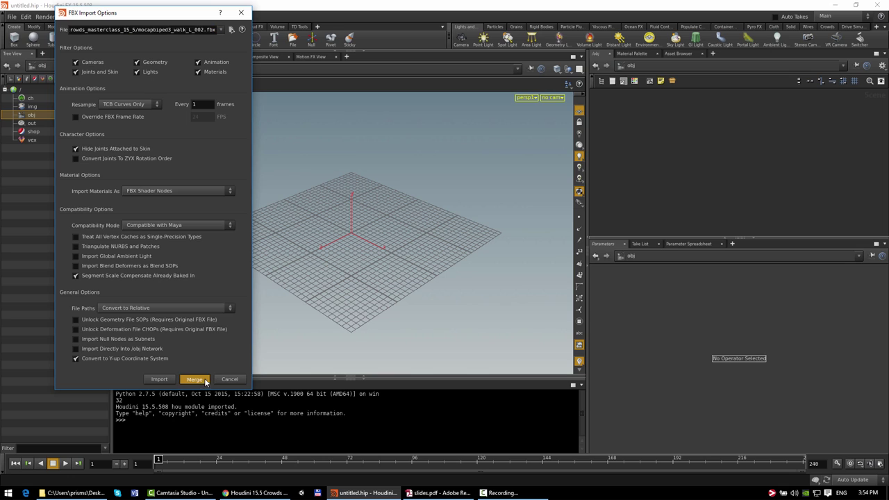
pyautogui.click(198, 378)
pyautogui.press('h')
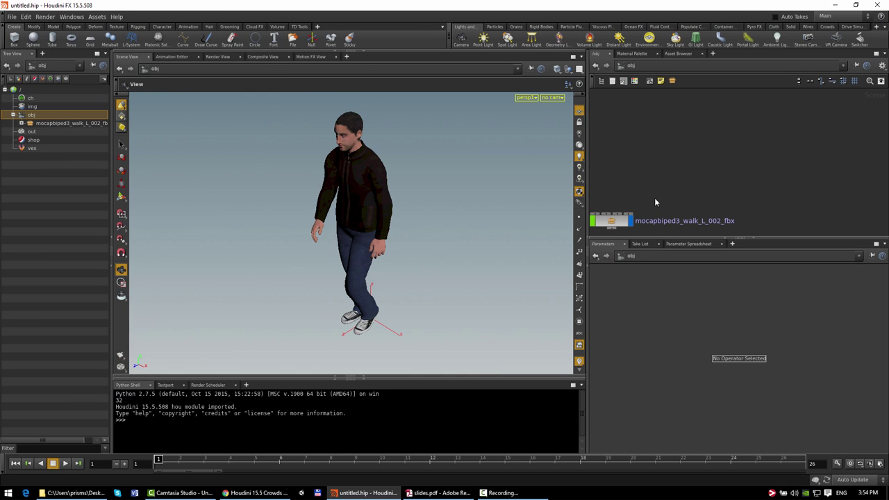
pyautogui.press('h')
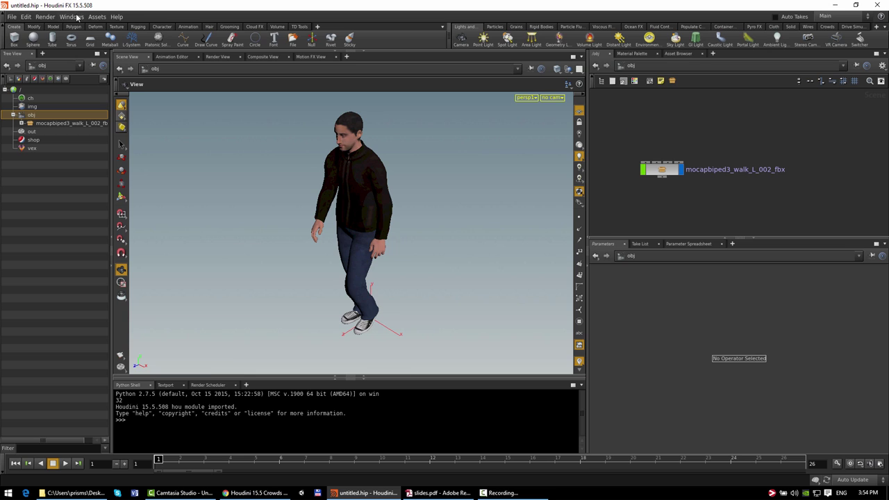
# - Open the recent scene file fbx_agents.hip
pyautogui.click(11, 16)
pyautogui.moveTo(54, 45)
pyautogui.click(174, 45)
pyautogui.click(180, 64)
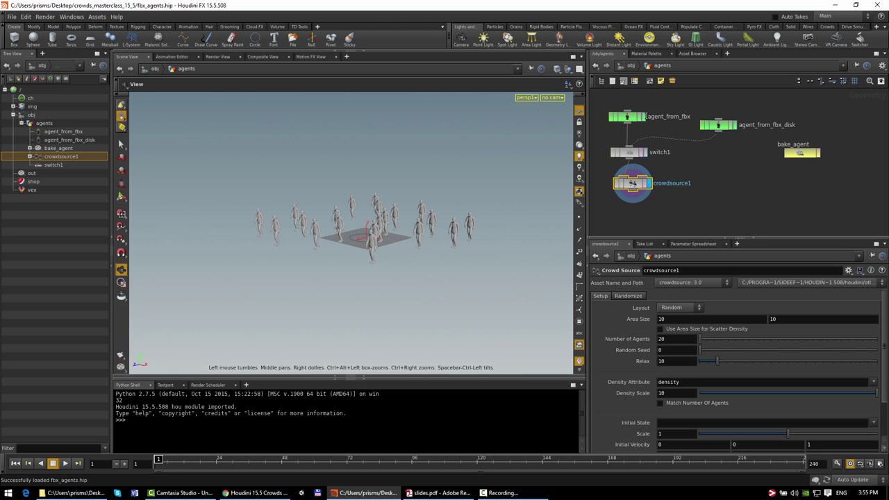
# - Display the agent_from_fbx node and examine its Input source and Locomotion Node choices
pyautogui.click(645, 121)
pyautogui.click(630, 119)
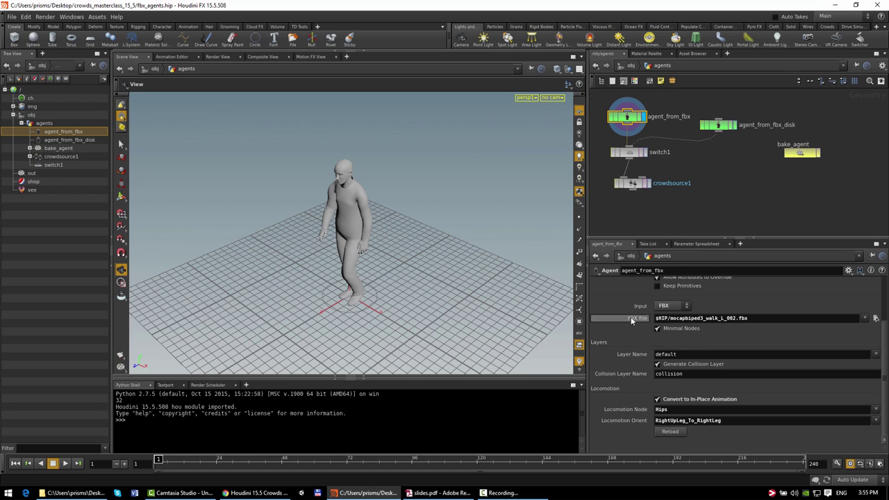
pyautogui.click(660, 306)
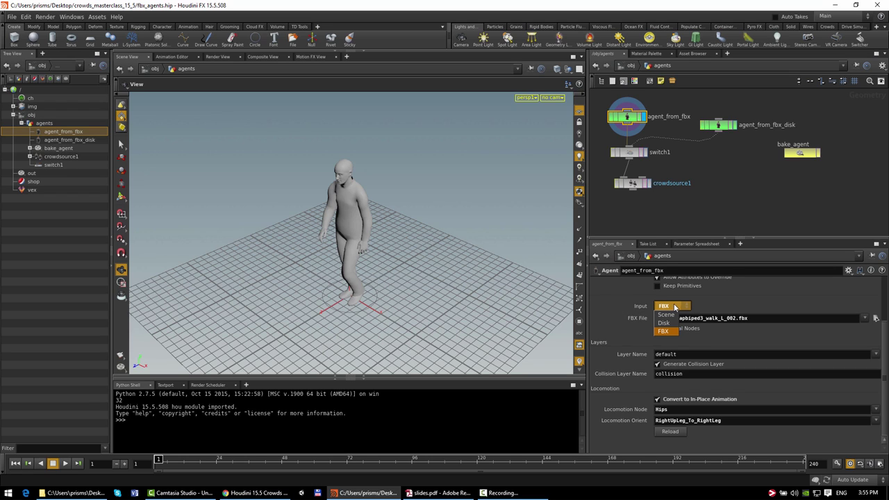
pyautogui.click(708, 305)
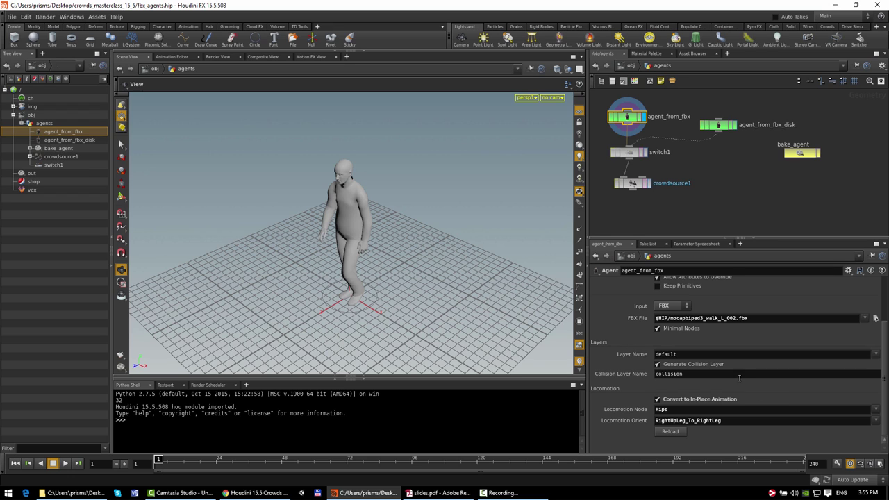
pyautogui.click(875, 410)
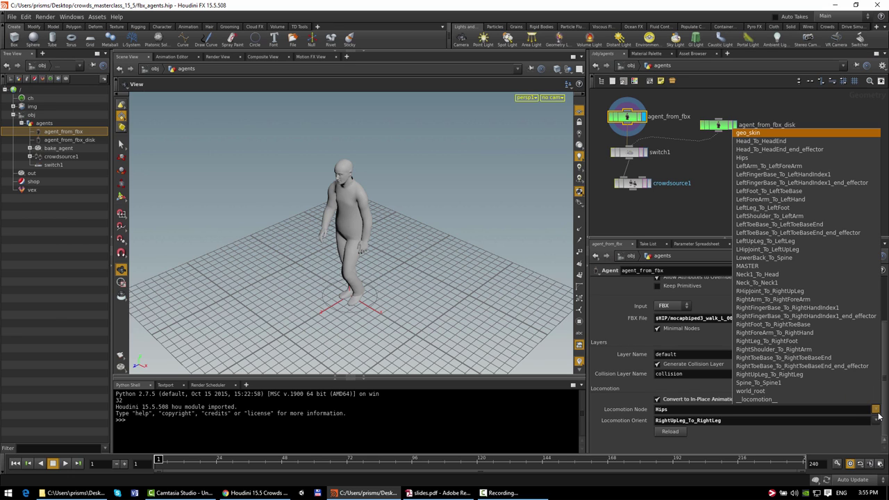
pyautogui.click(720, 206)
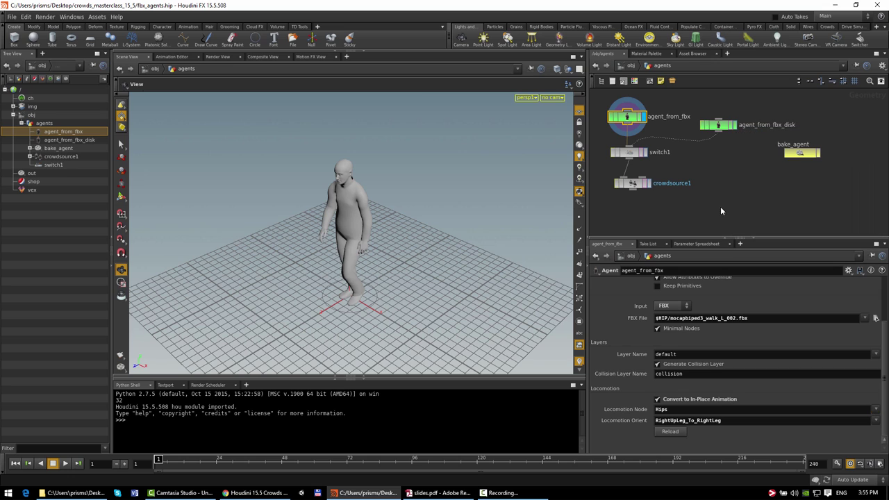
# - Examine the Source options and FBX settings of the from_fbx node inside bake_agent, and return to the agents network
pyautogui.doubleClick(795, 154)
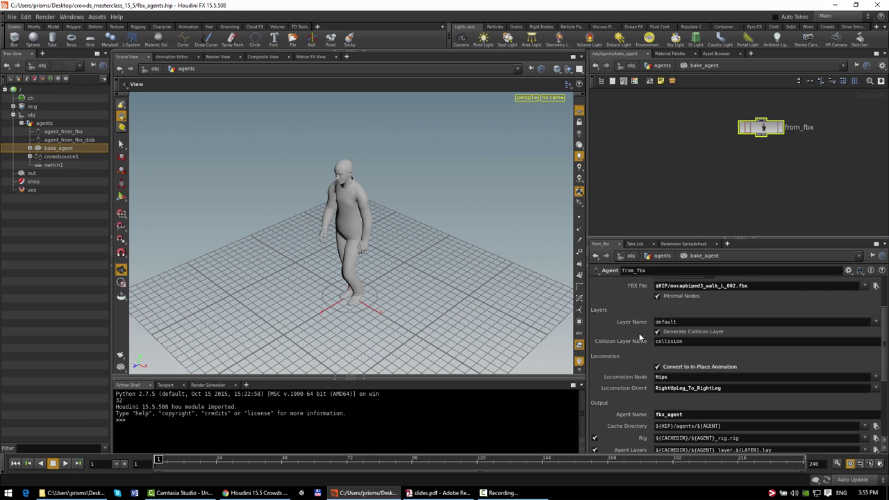
pyautogui.scroll(3, 636, 336)
pyautogui.click(666, 335)
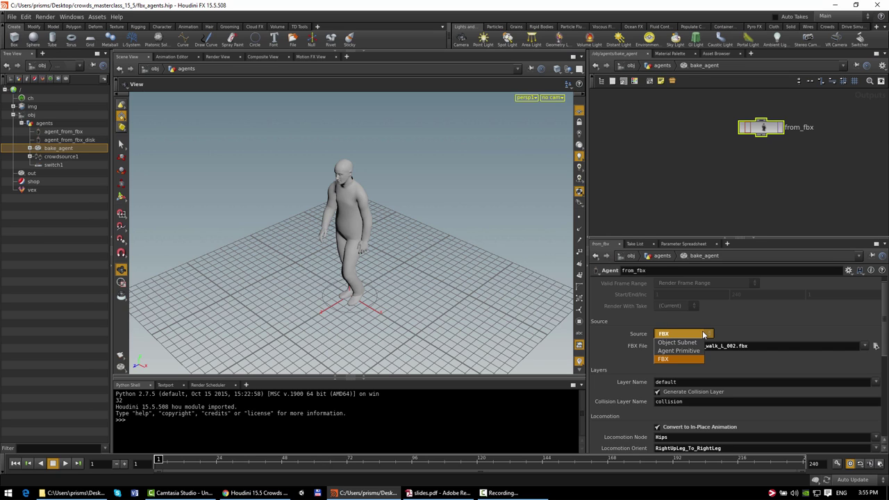
pyautogui.click(703, 335)
pyautogui.scroll(-3, 762, 324)
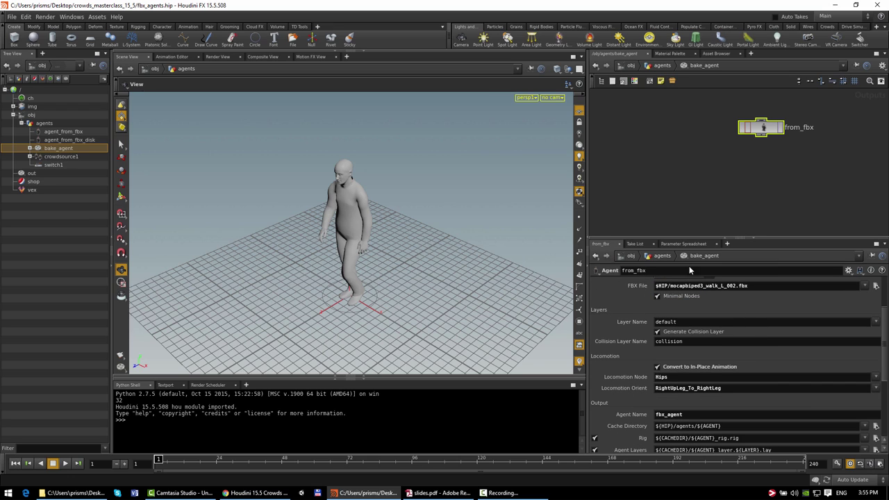
pyautogui.click(680, 205)
pyautogui.press('u')
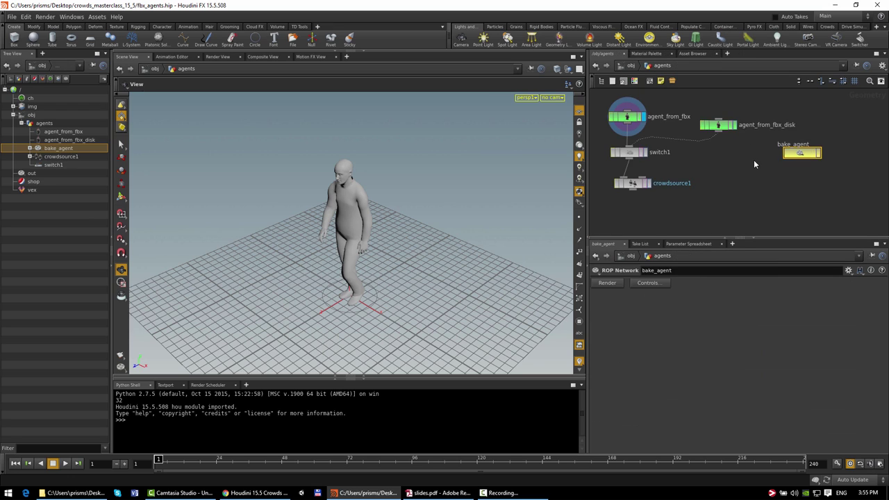
# - Examine the disk input and cache file settings of the agent_from_fbx_disk node, and switch to the slides
pyautogui.click(718, 125)
pyautogui.scroll(2, 709, 275)
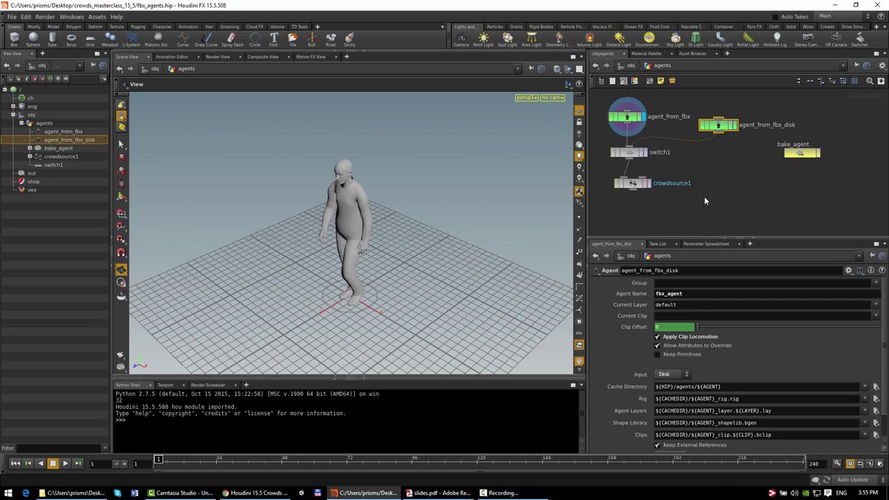
pyautogui.hotkey('alt', 'Tab')
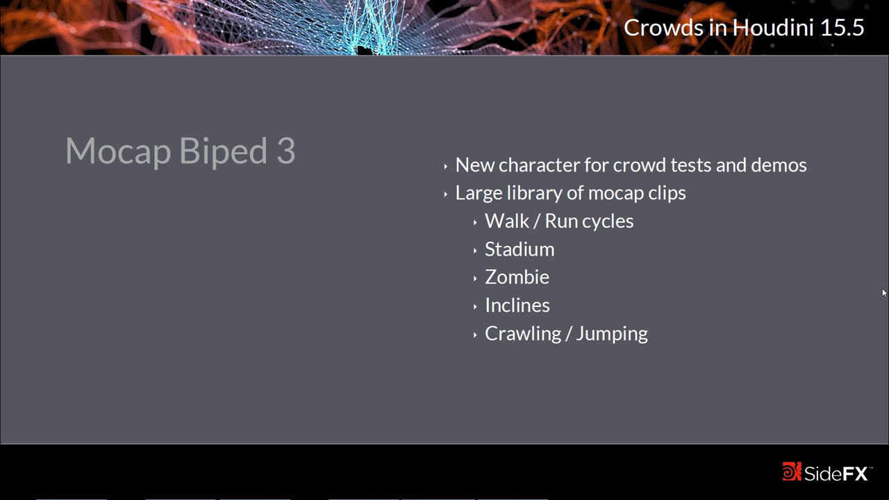
# - Switch to Houdini, set the Mocap Biped 3 character's animation type to Stadium and browse its stadium clips
pyautogui.hotkey('alt', 'Tab')
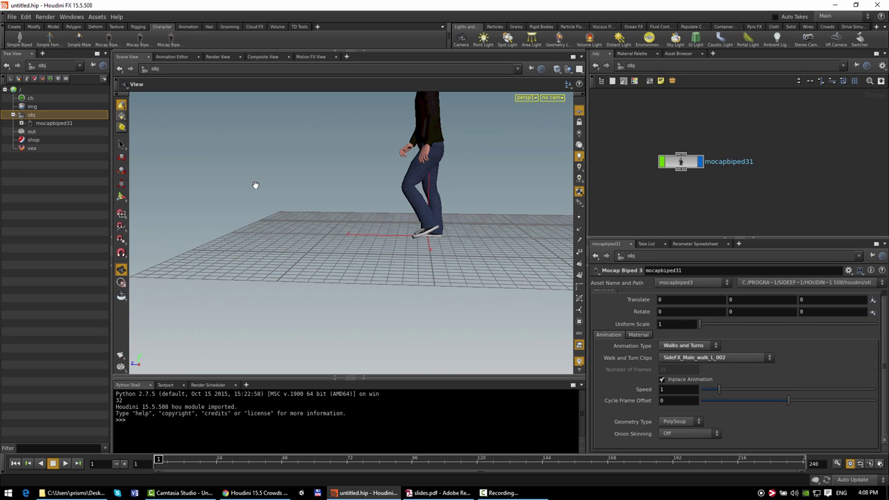
pyautogui.click(702, 347)
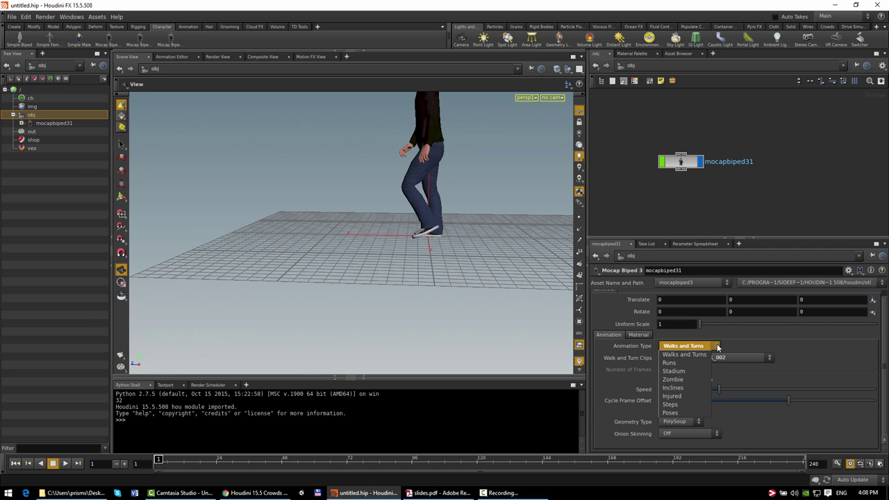
pyautogui.click(716, 371)
pyautogui.click(714, 359)
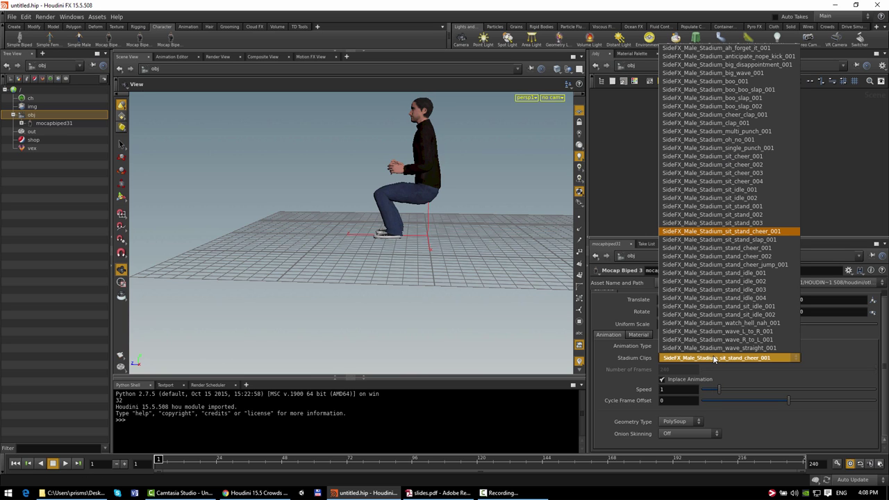
pyautogui.click(714, 359)
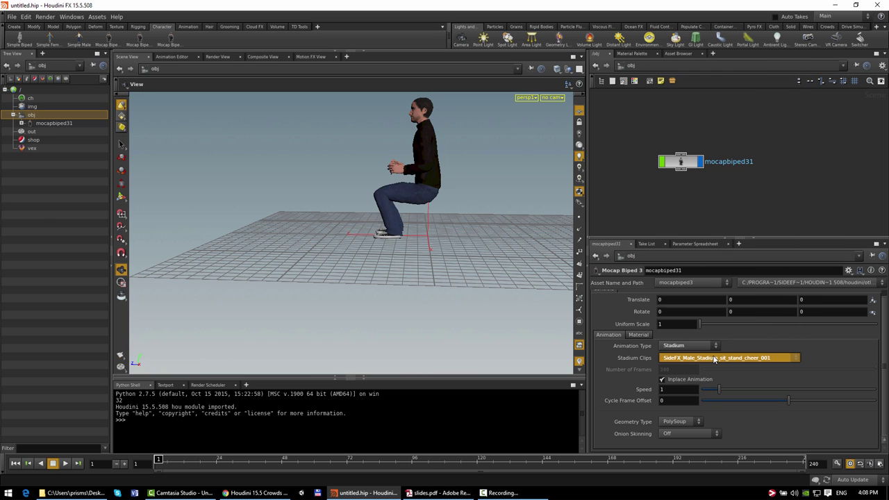
# - Set the Mocap Biped 3 character's animation type to Zombie with the clip SideFX_Male_zombie_walk_to_idle_L_003
pyautogui.click(688, 346)
pyautogui.click(689, 379)
pyautogui.click(705, 359)
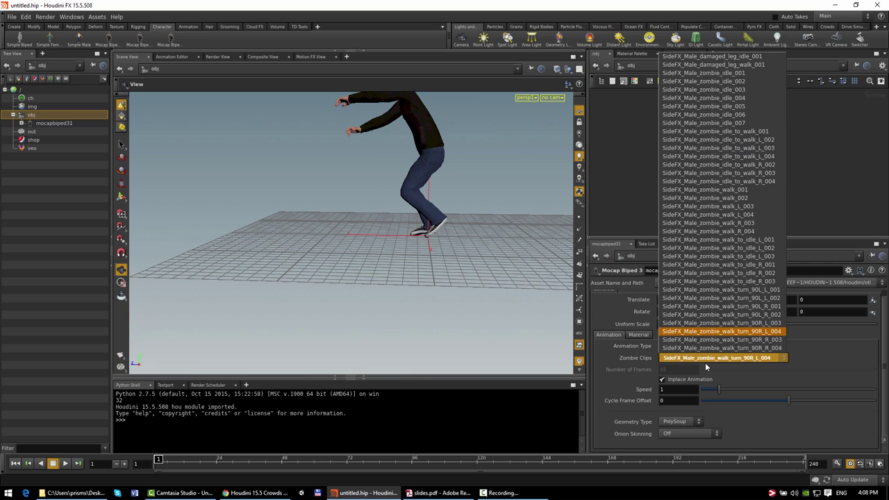
pyautogui.click(704, 362)
pyautogui.click(689, 347)
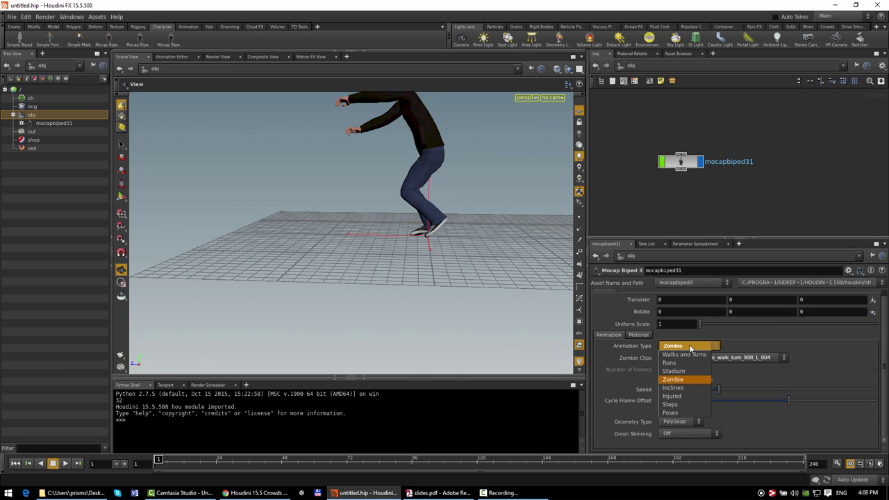
pyautogui.click(743, 194)
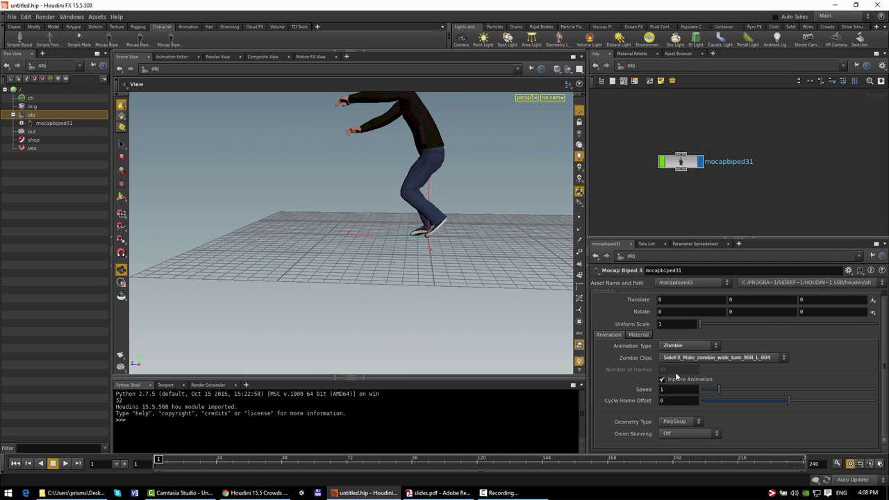
pyautogui.click(715, 357)
pyautogui.click(719, 256)
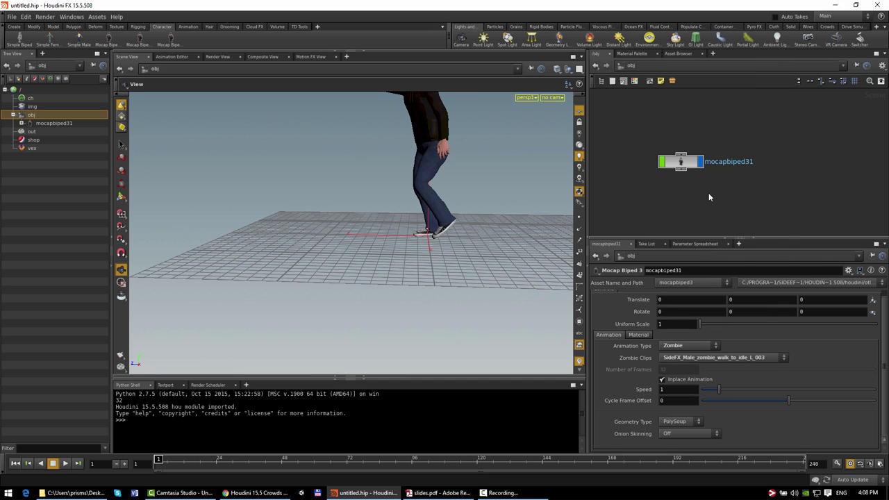
# - Create a ROP network at object level with an Agent node inside it, and return to the object level
pyautogui.press('Tab')
pyautogui.press('Return')
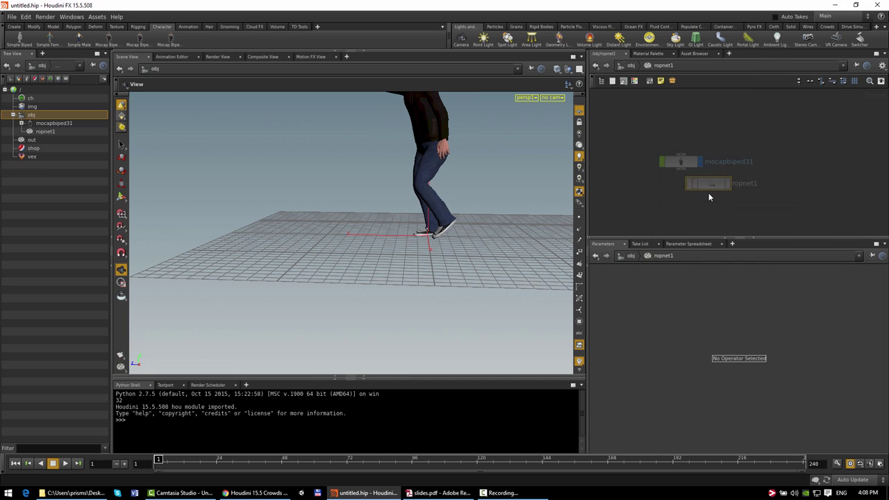
pyautogui.press('Tab')
pyautogui.press('Return')
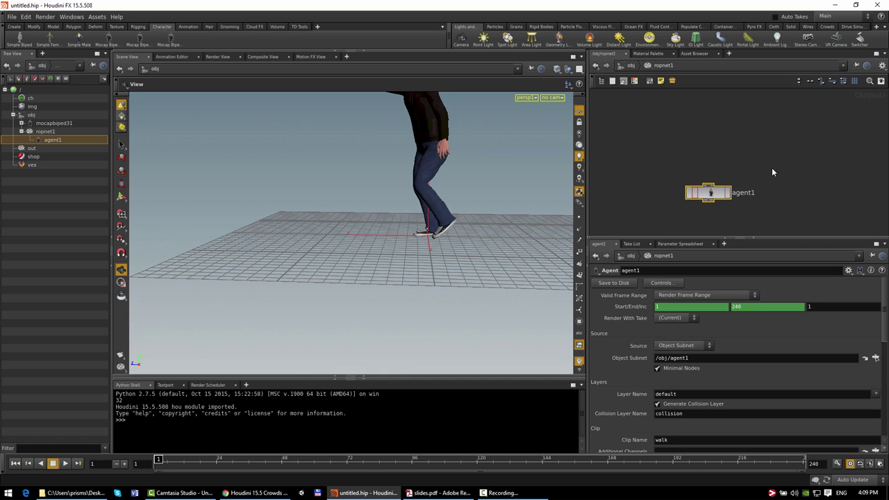
pyautogui.press('u')
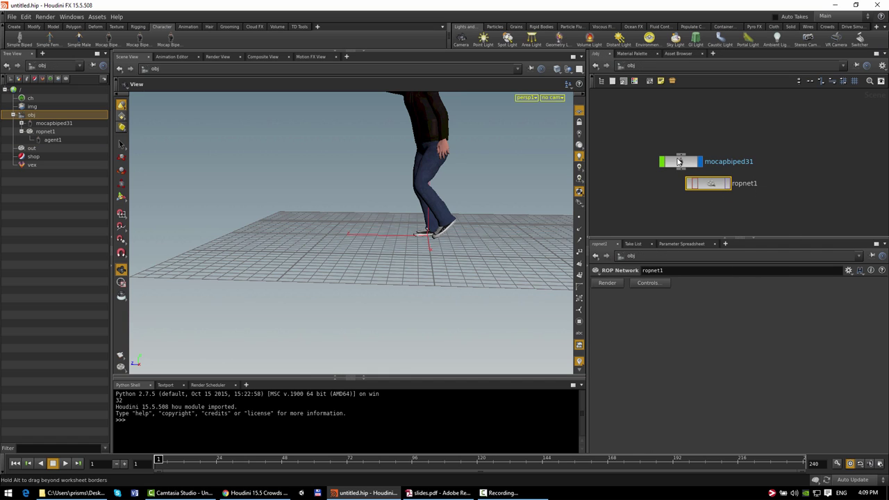
# - Scrub the timeline to preview the zombie clip on the whole mocapbiped31 character, and toggle its in-place animation
pyautogui.click(679, 162)
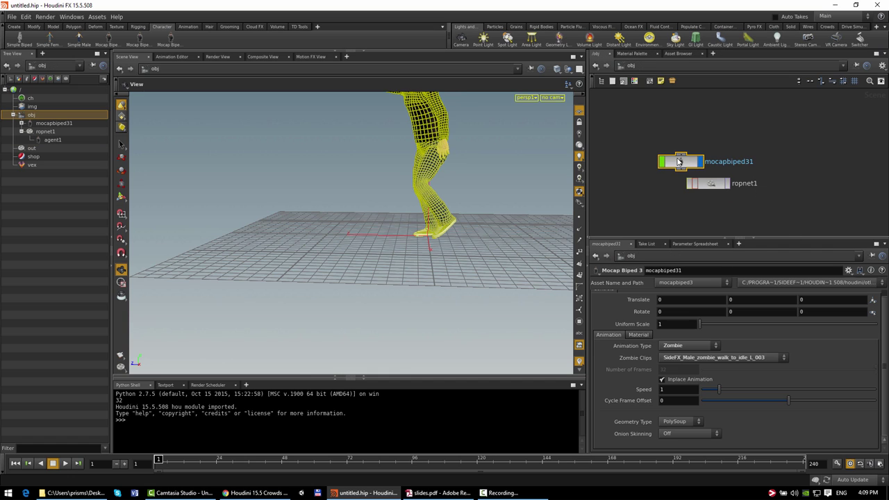
pyautogui.click(645, 200)
pyautogui.scroll(-3, 443, 254)
pyautogui.scroll(2, 443, 254)
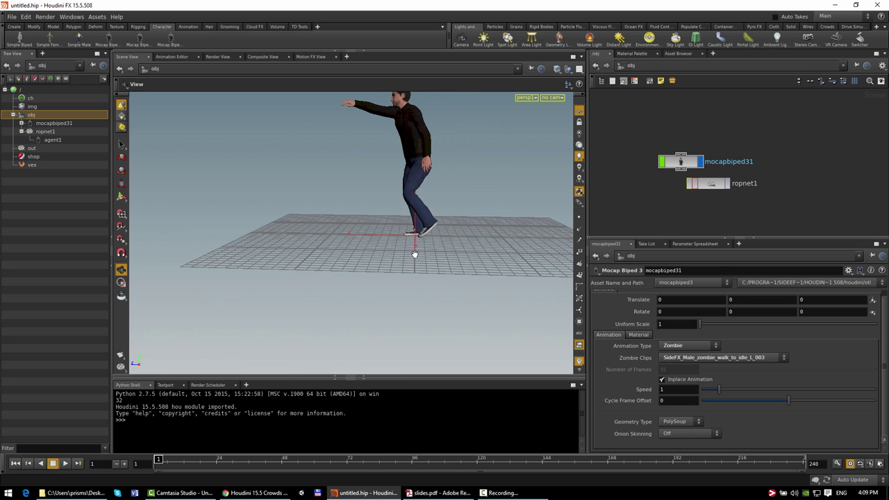
pyautogui.keyDown('alt'); pyautogui.moveTo(413, 267); pyautogui.dragTo(617, 361); pyautogui.keyUp('alt')
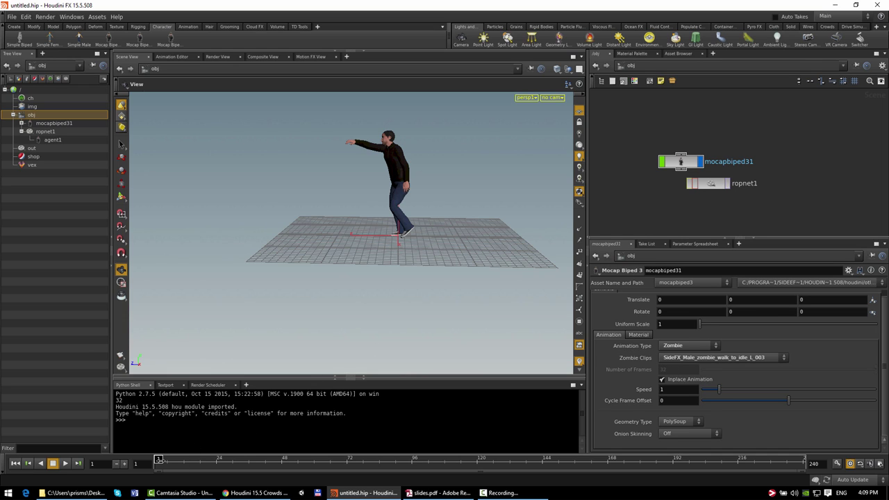
pyautogui.moveTo(158, 460); pyautogui.dragTo(216, 461)
pyautogui.click(679, 378)
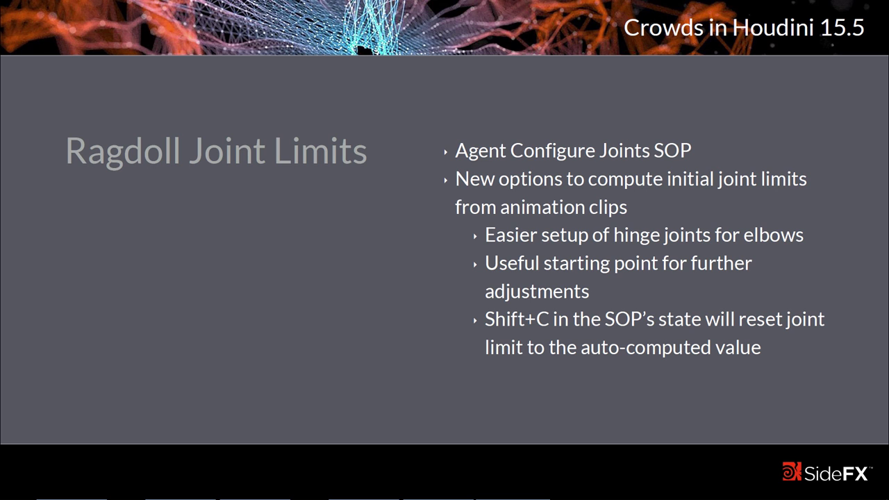
# - Switch to the joint_limits.hip scene and compare the joint limits of default_joint_limits_H15 with those of default_joint_limits_H15_5
pyautogui.hotkey('alt', 'Tab')
pyautogui.hotkey('alt', 'Tab')
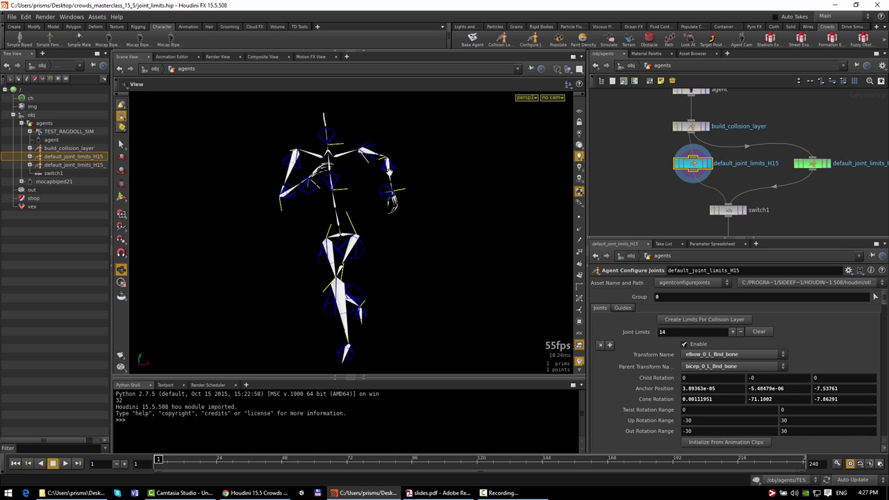
pyautogui.moveTo(387, 172); pyautogui.dragTo(386, 176)
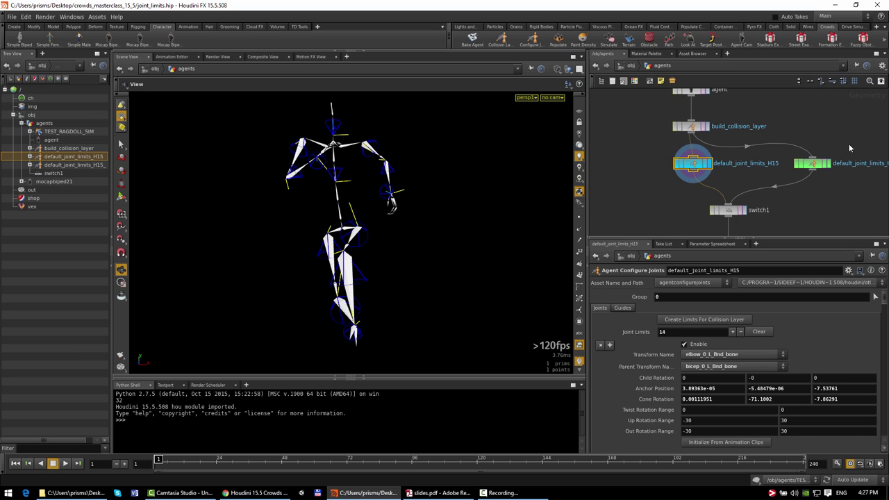
pyautogui.click(828, 165)
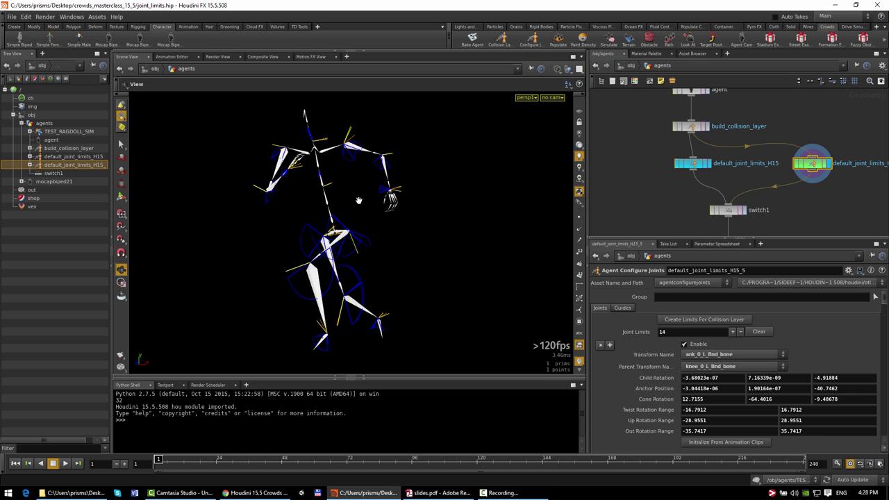
# - Examine the joint limits of default_joint_limits_H15_5 from several angles and compare them with the collision shapes of build_collision_layer
pyautogui.keyDown('alt'); pyautogui.moveTo(359, 198); pyautogui.dragTo(345, 206); pyautogui.keyUp('alt')
pyautogui.keyDown('alt'); pyautogui.moveTo(296, 248); pyautogui.dragTo(373, 164); pyautogui.keyUp('alt')
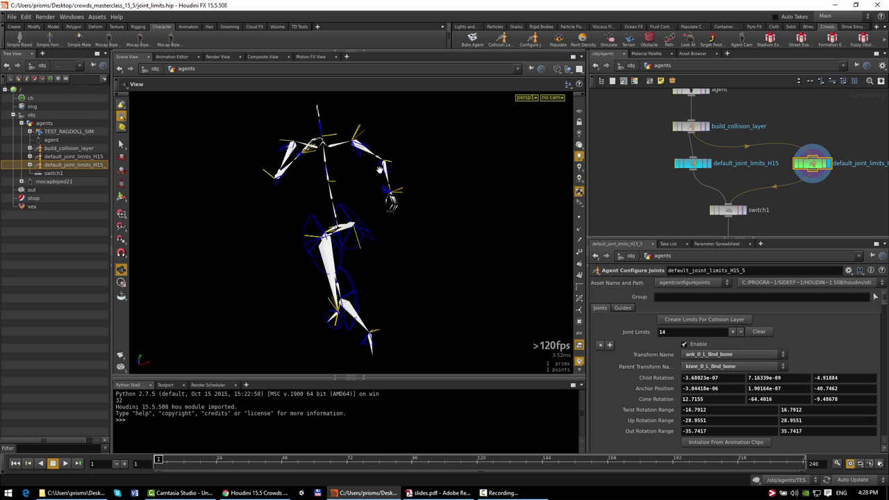
pyautogui.keyDown('alt'); pyautogui.moveTo(351, 223); pyautogui.dragTo(426, 252); pyautogui.keyUp('alt')
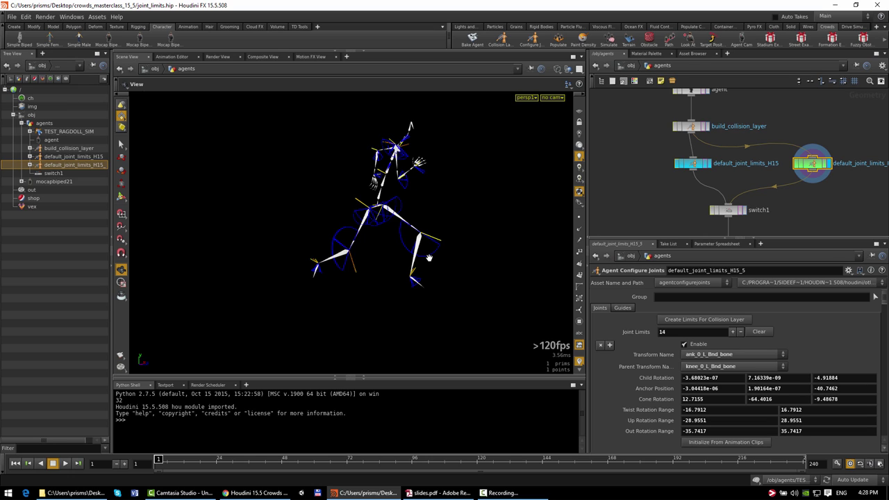
pyautogui.scroll(-2, 653, 356)
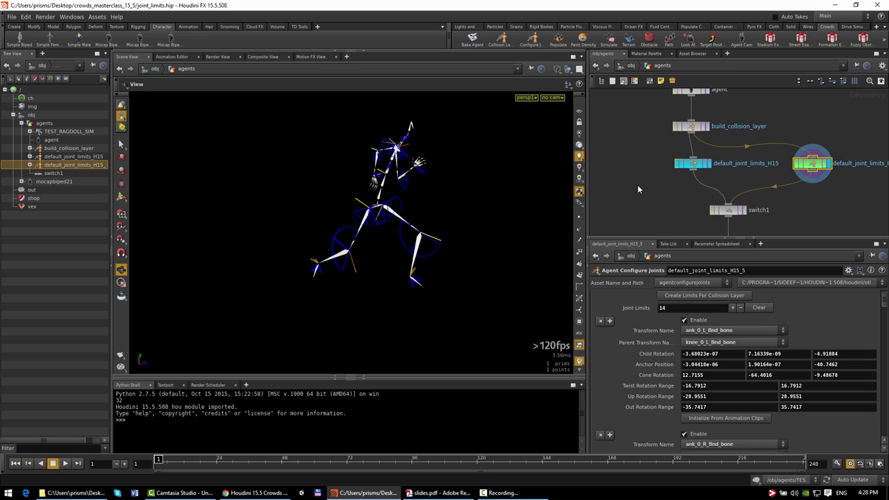
pyautogui.scroll(2, 628, 338)
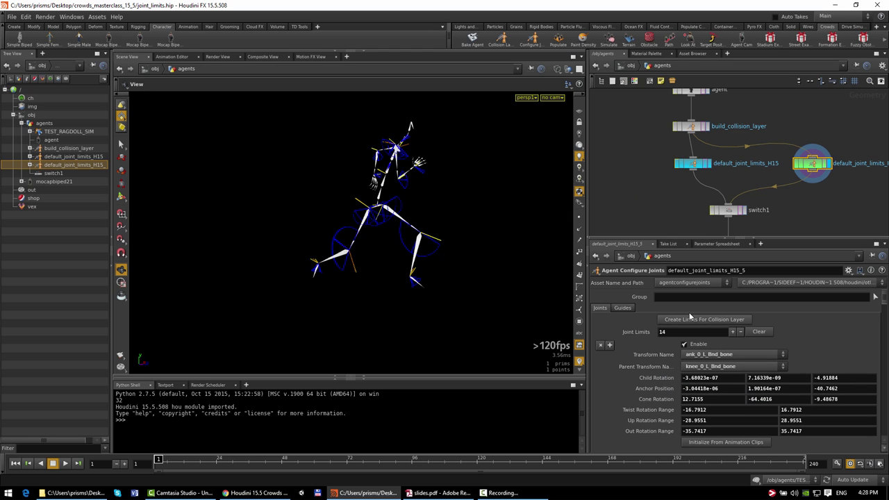
pyautogui.click(708, 127)
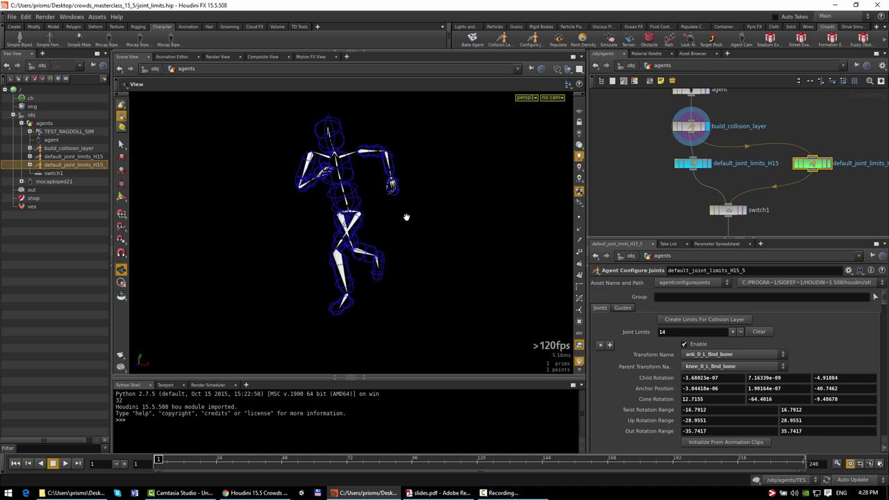
pyautogui.click(829, 164)
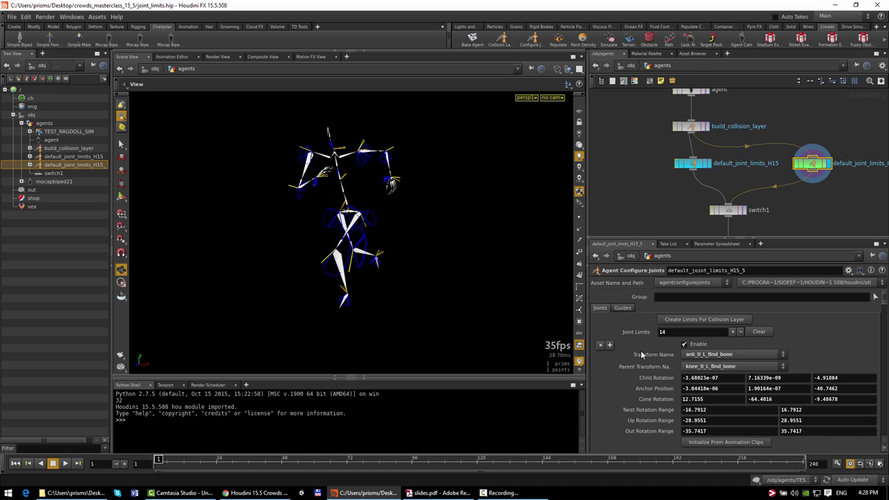
# - Compute initial joint limits from the agent's animation clips for the elbow_0_L_Bnd_bone joint in default_joint_limits_H15_5
pyautogui.scroll(-2, 639, 350)
pyautogui.press('Return')
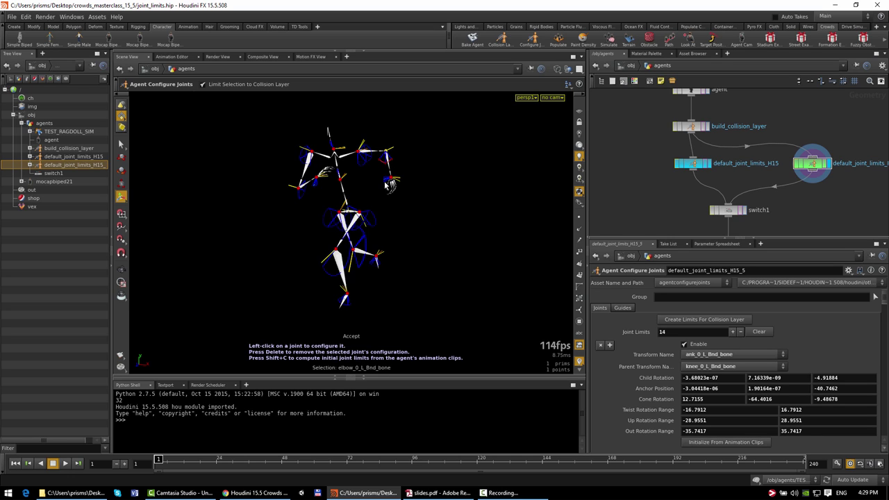
pyautogui.press('Escape')
pyautogui.scroll(3, 390, 169)
pyautogui.press('Return')
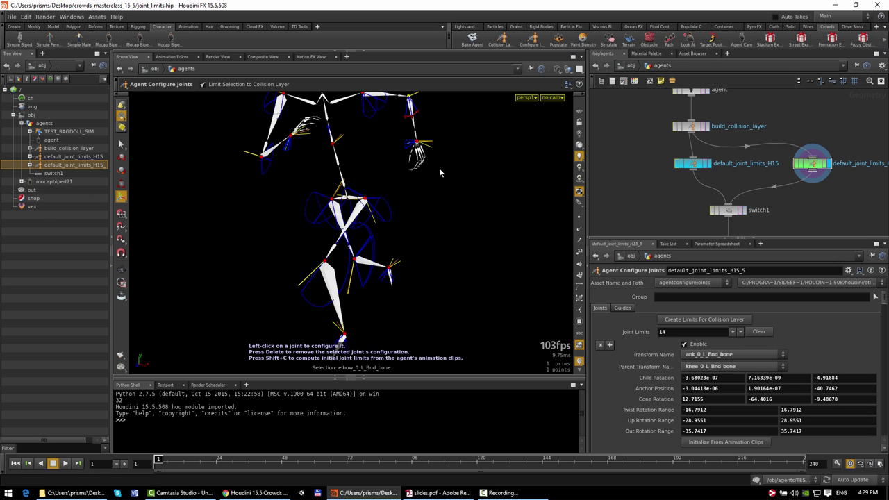
pyautogui.hotkey('shift', 'c')
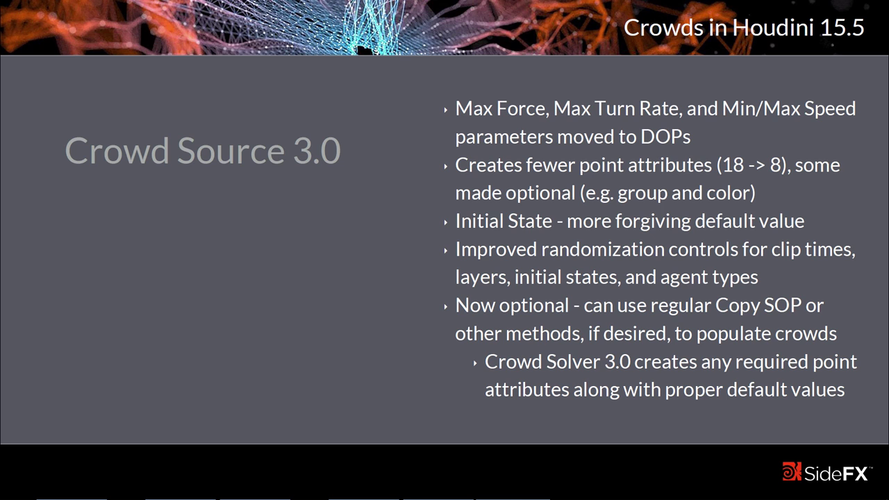
# - Switch to the crowd_source.hip scene and compare the setup parameters and Initial State choices of crowdsource_old and crowdsource_basic
pyautogui.hotkey('alt', 'Tab')
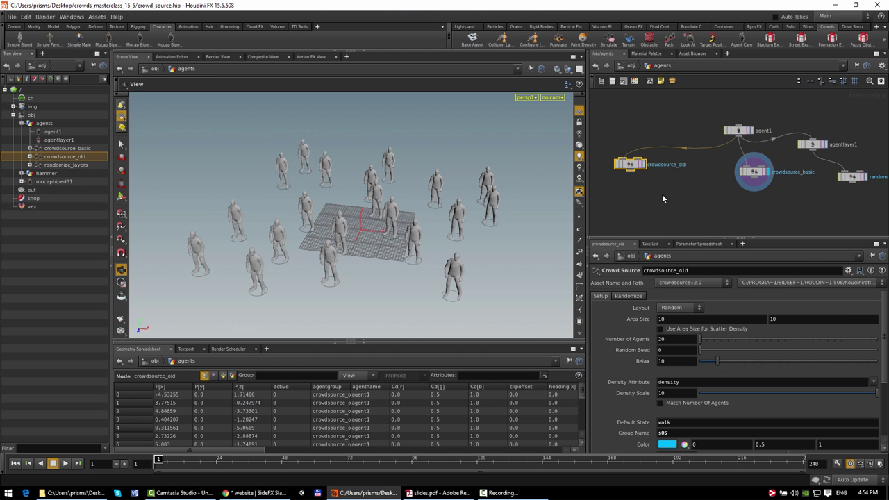
pyautogui.click(744, 177)
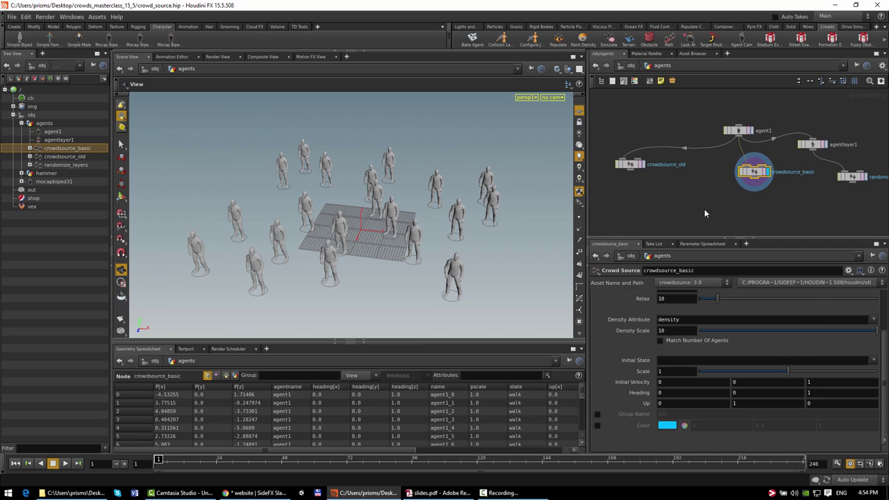
pyautogui.click(631, 165)
pyautogui.scroll(-2, 622, 332)
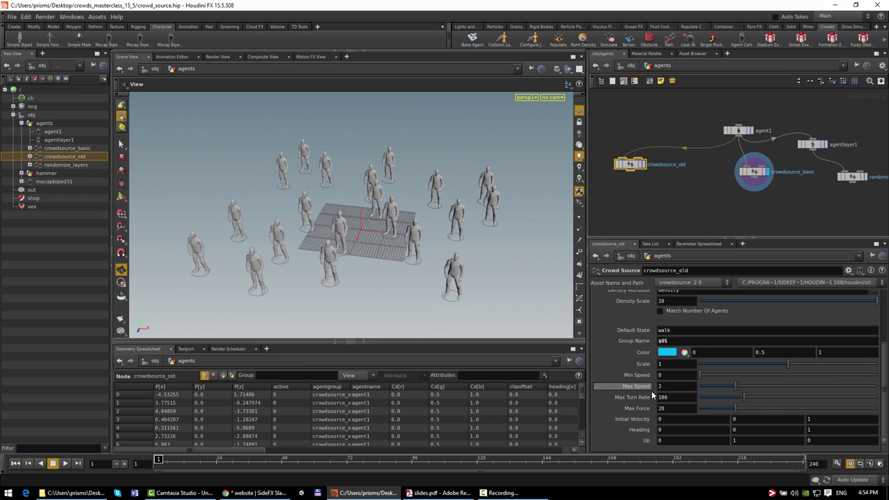
pyautogui.click(692, 210)
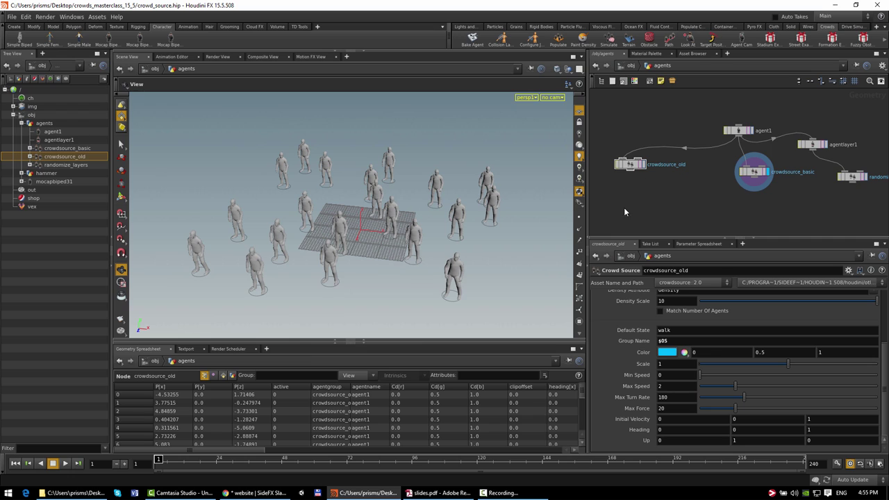
pyautogui.click(753, 174)
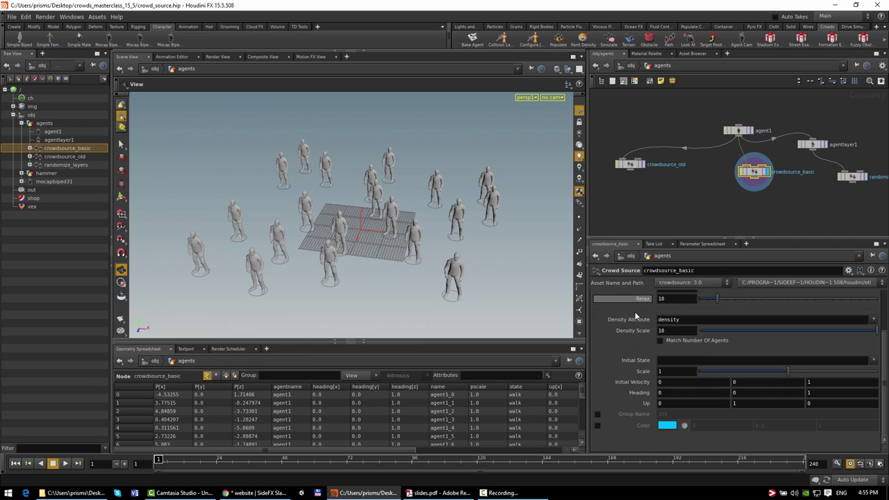
pyautogui.scroll(1, 634, 328)
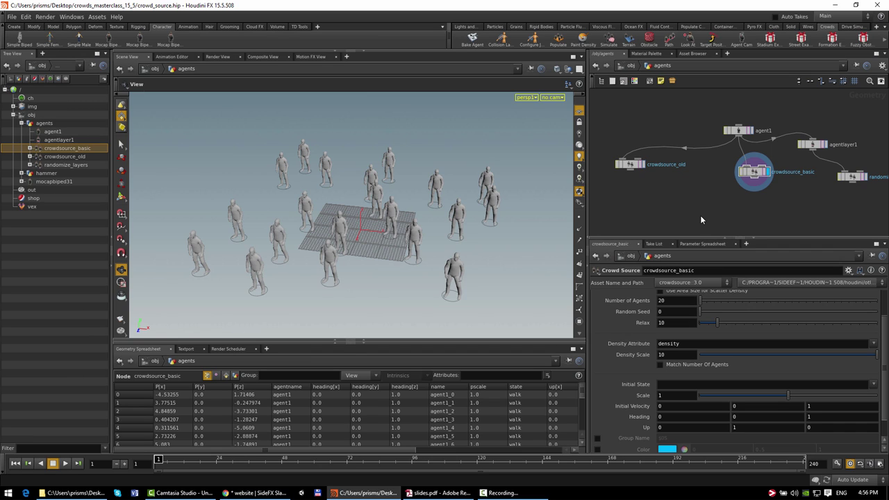
pyautogui.click(873, 384)
pyautogui.click(873, 384)
# - Set the random clip offset of crowdsource_basic to 1.01 in its clip time randomization
pyautogui.scroll(3, 754, 371)
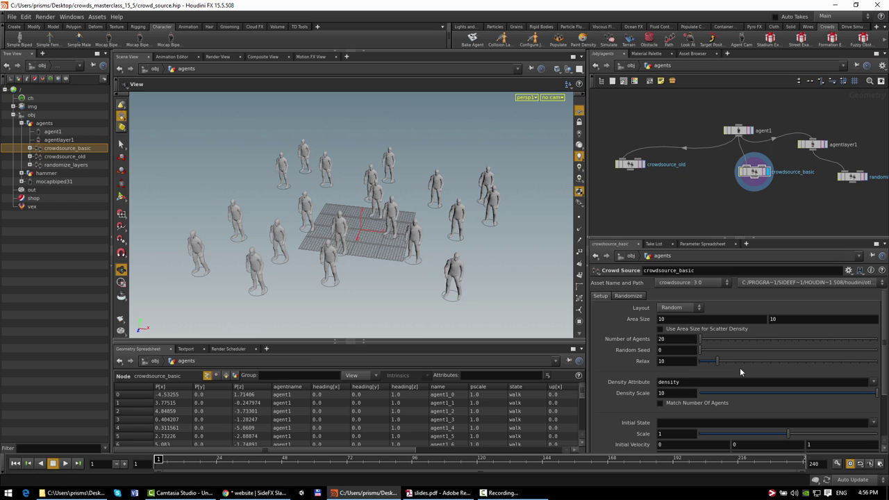
pyautogui.click(636, 296)
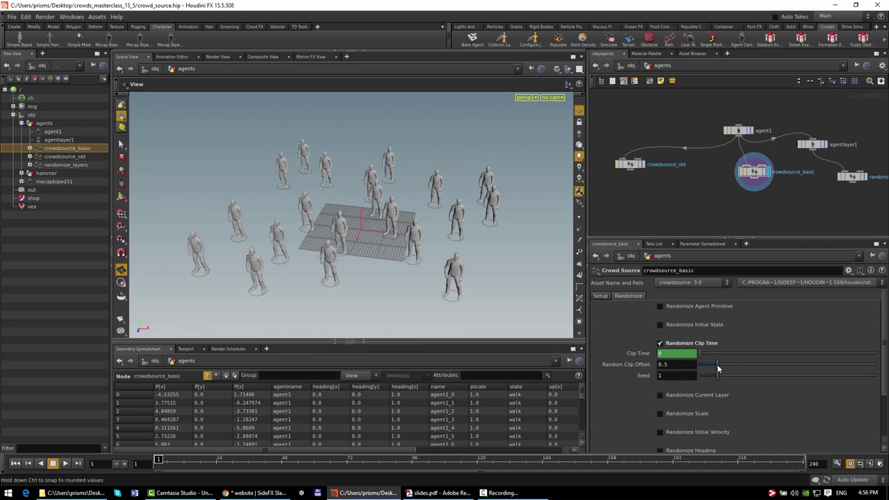
pyautogui.moveTo(717, 364); pyautogui.dragTo(735, 364)
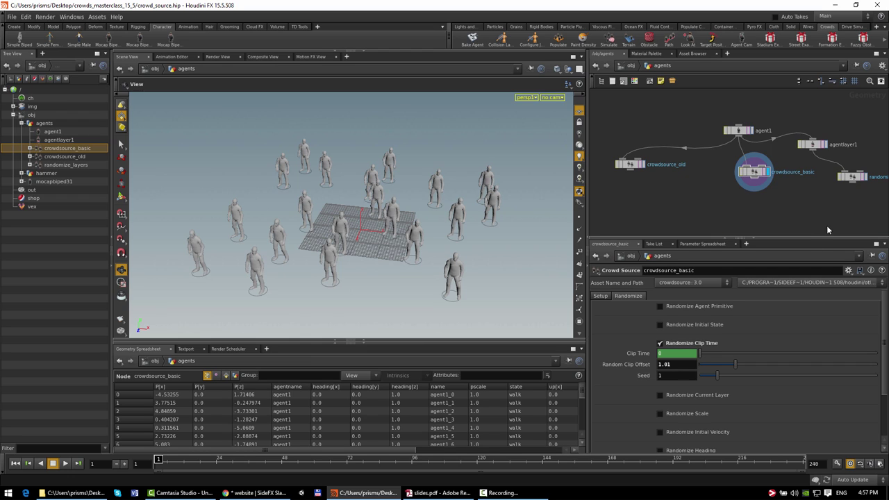
# - Display the randomize_layers crowd source in the viewport and show its parameters
pyautogui.moveTo(826, 225); pyautogui.dragTo(754, 224, button='middle')
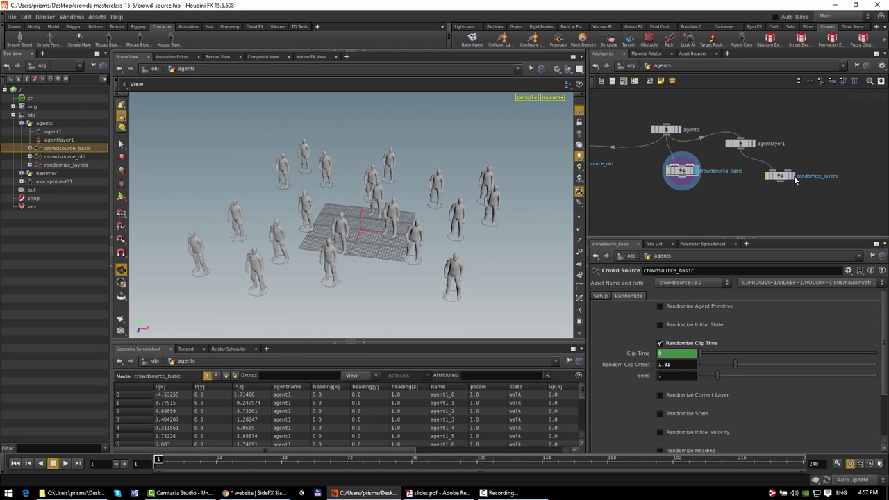
pyautogui.click(793, 175)
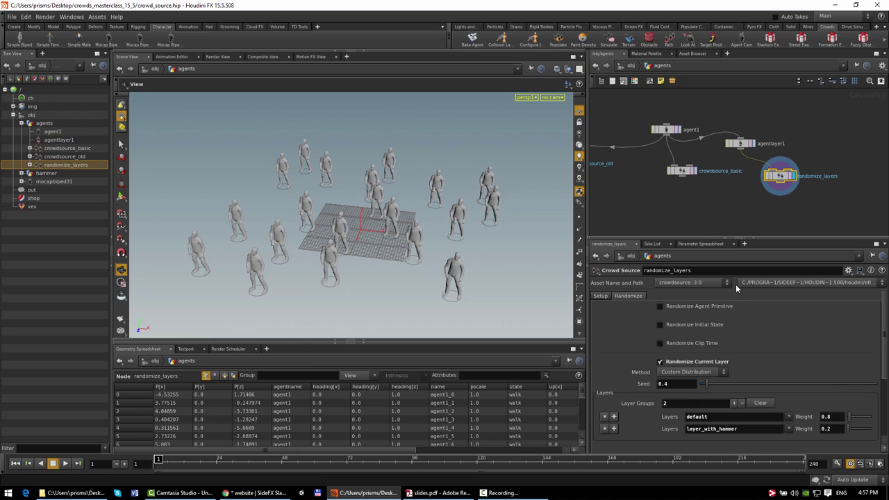
# - Try the By Number method for randomizing the current layer, and return to Custom Distribution
pyautogui.click(697, 372)
pyautogui.click(687, 386)
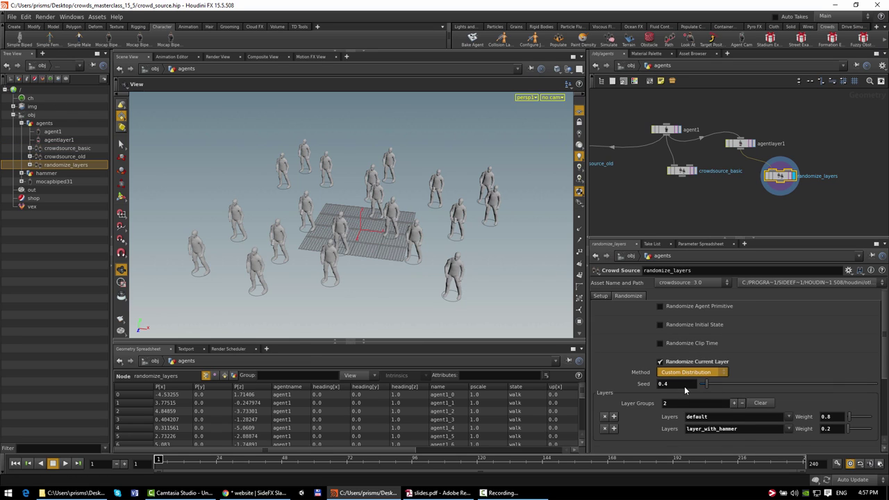
pyautogui.click(684, 386)
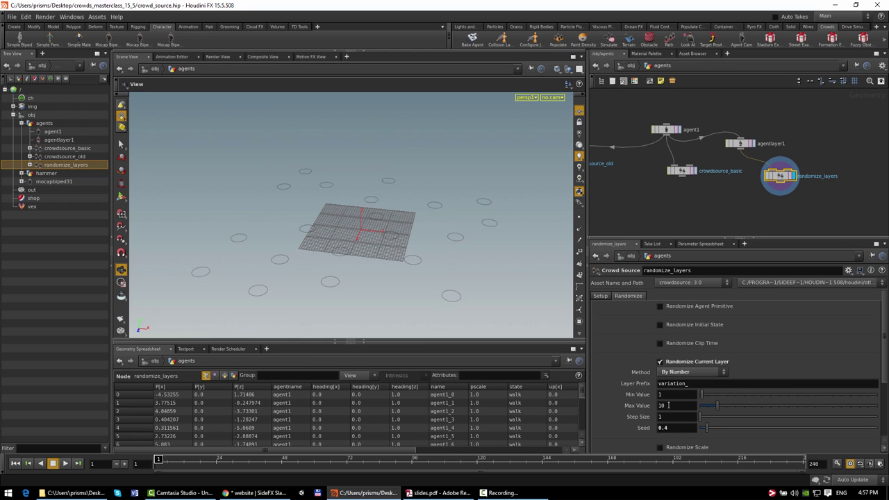
pyautogui.click(687, 373)
pyautogui.click(688, 384)
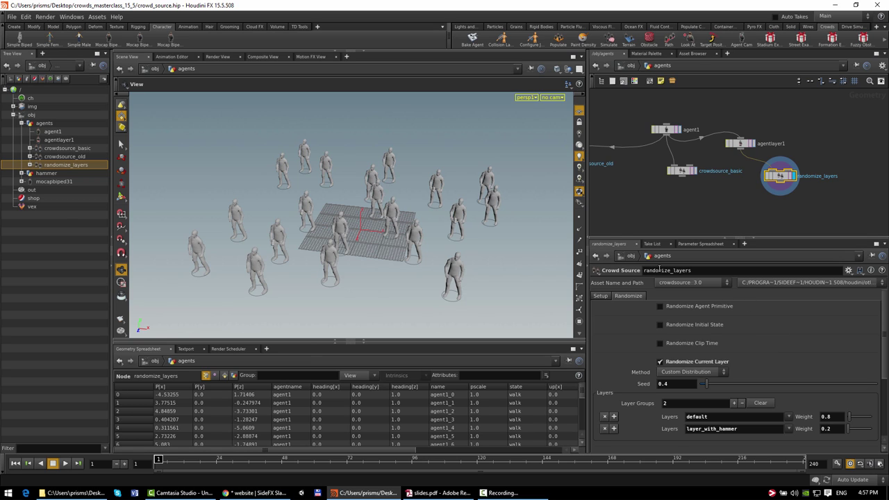
# - Set the current-layer randomization seed of randomize_layers to 0.8 and inspect the crowd from other angles
pyautogui.moveTo(438, 240); pyautogui.dragTo(453, 271)
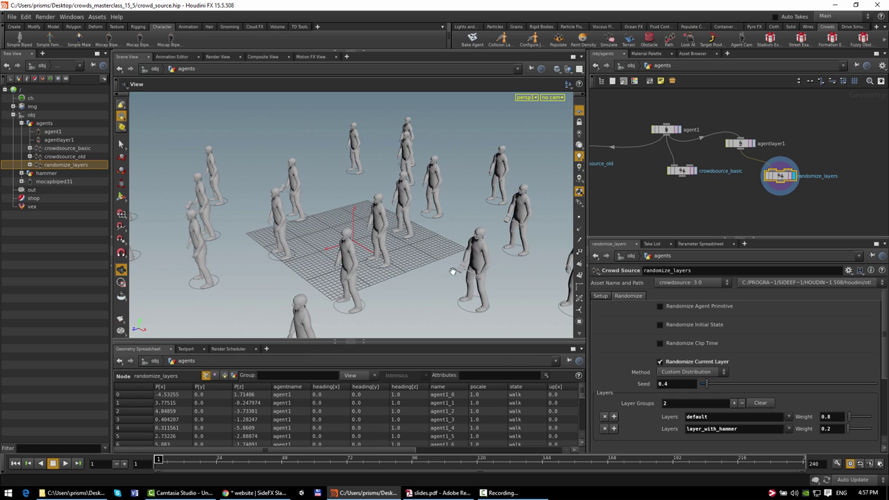
pyautogui.moveTo(479, 300); pyautogui.dragTo(480, 255)
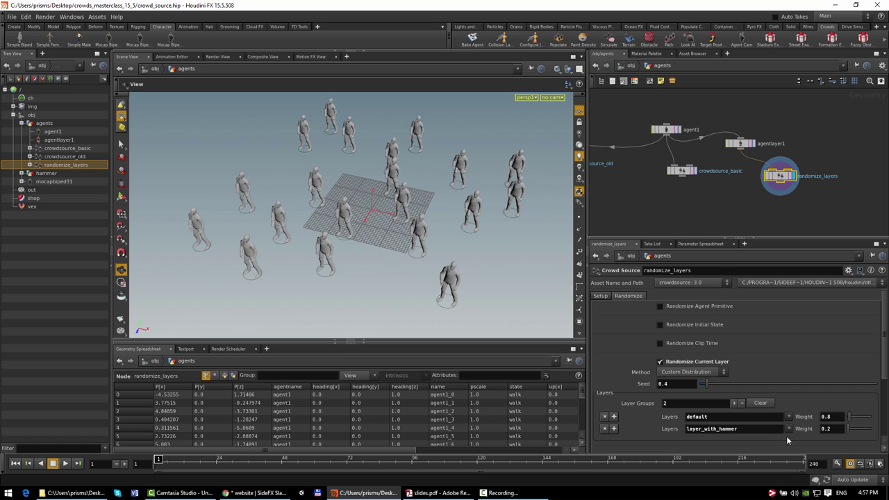
pyautogui.doubleClick(668, 382)
pyautogui.write('0.8')
pyautogui.press('Return')
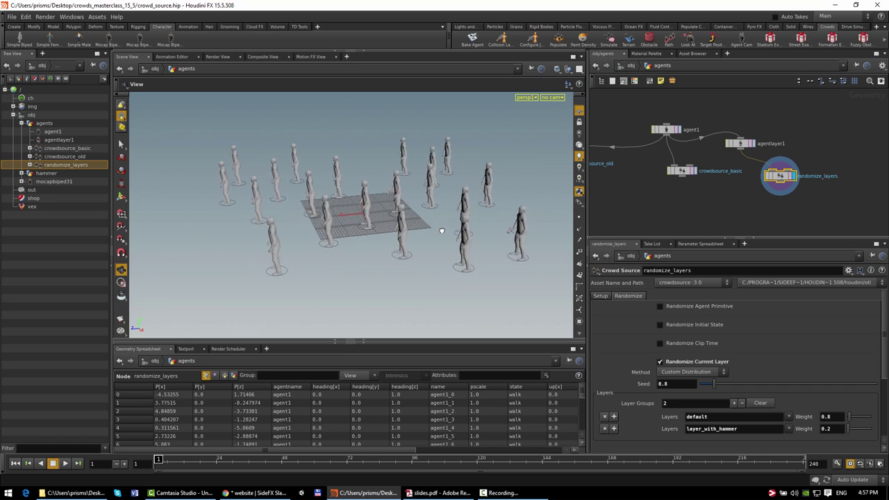
pyautogui.moveTo(407, 228); pyautogui.dragTo(490, 250)
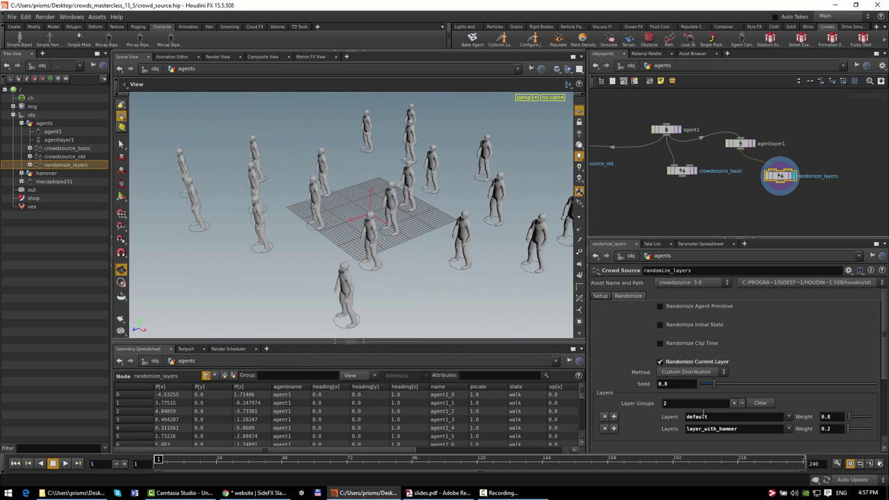
# - Add the collision layer beside default in the first layer group of randomize_layers
pyautogui.click(769, 416)
pyautogui.write('collision')
pyautogui.press('Return')
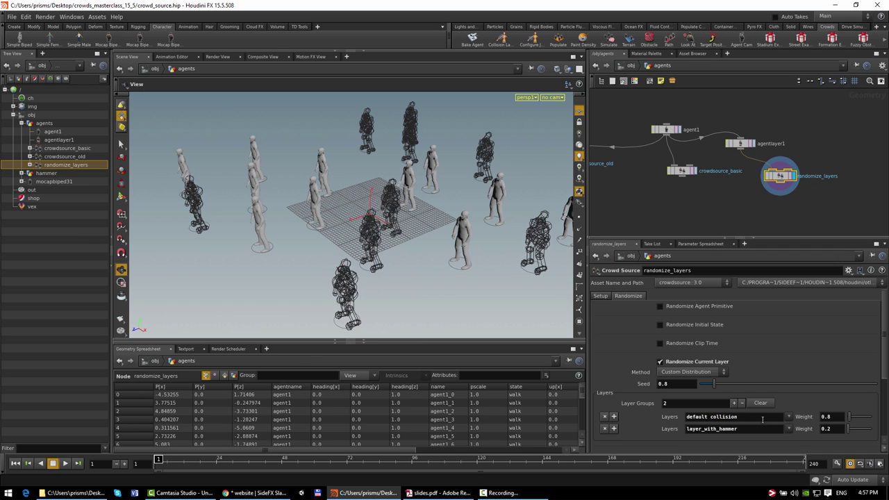
pyautogui.scroll(-5, 479, 279)
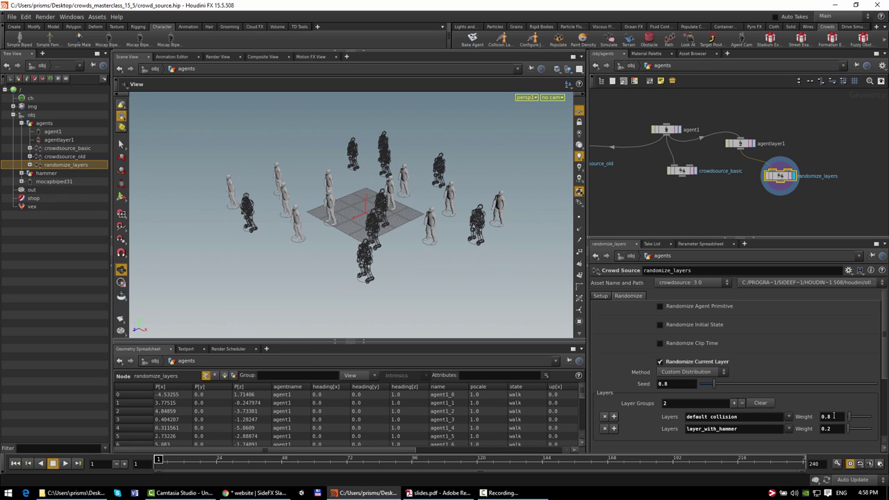
# - Set the first layer group's pattern to "* ^layer_with_hammer" to include every layer except layer_with_hammer
pyautogui.doubleClick(707, 416)
pyautogui.write('* ^layer_with_hammer')
pyautogui.moveTo(704, 416); pyautogui.dragTo(724, 416)
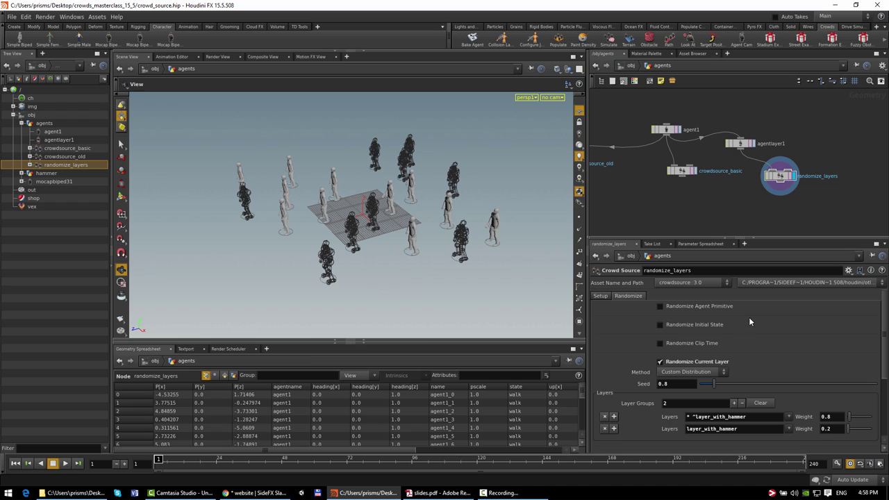
# - Enable initial state and agent primitive randomization on randomize_layers, choosing agent1 as the agent name
pyautogui.click(685, 324)
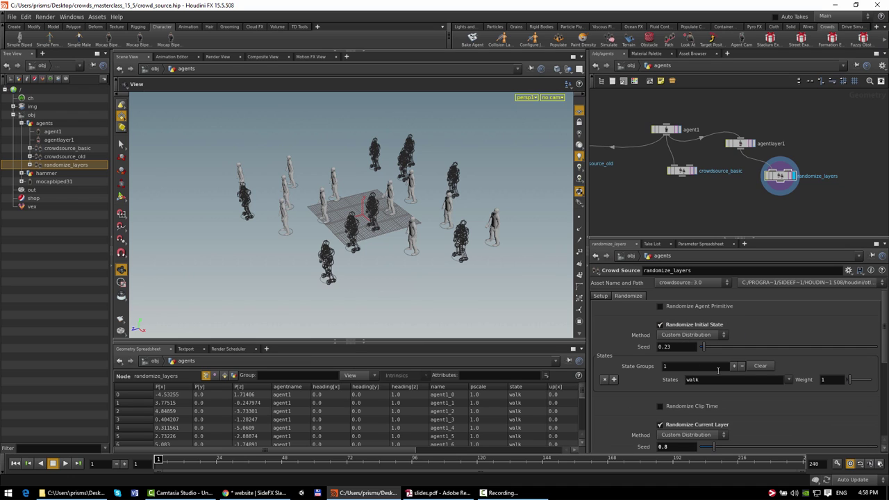
pyautogui.click(708, 306)
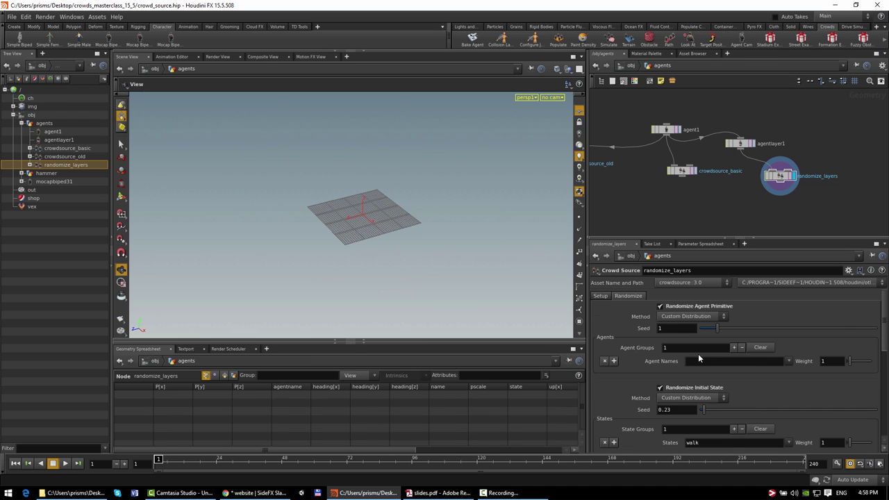
pyautogui.click(788, 361)
pyautogui.click(795, 369)
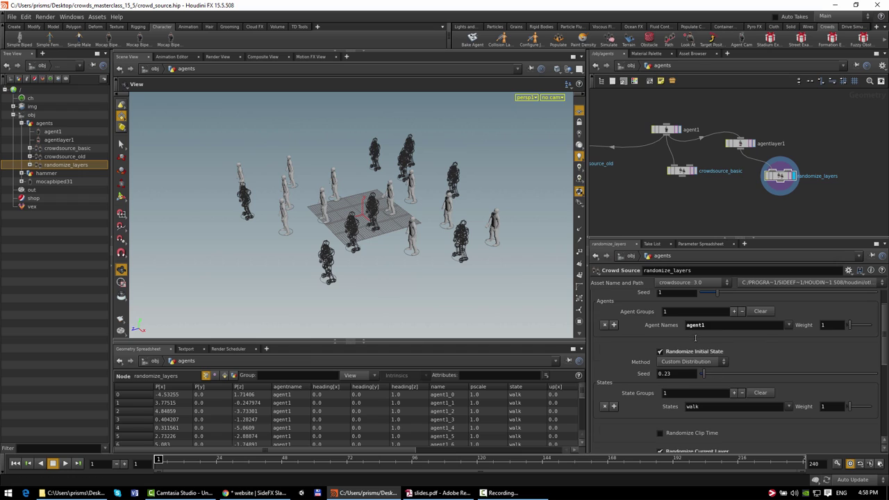
pyautogui.scroll(2, 695, 339)
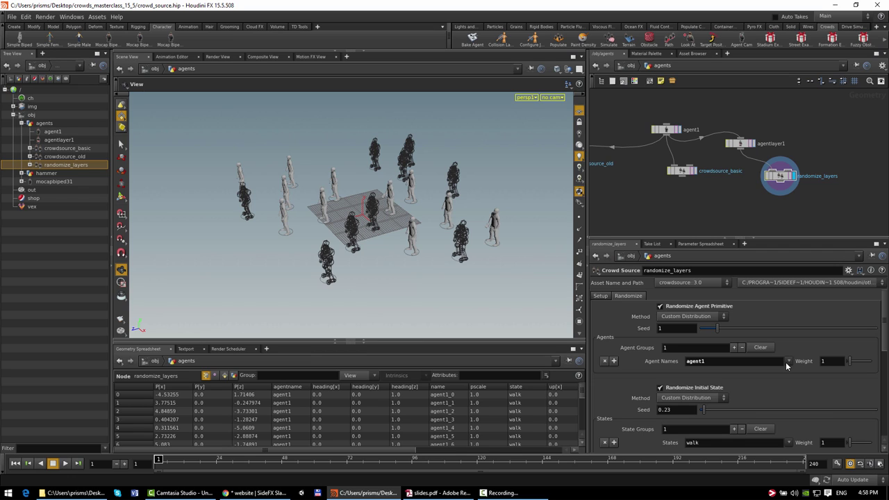
pyautogui.scroll(-2, 784, 364)
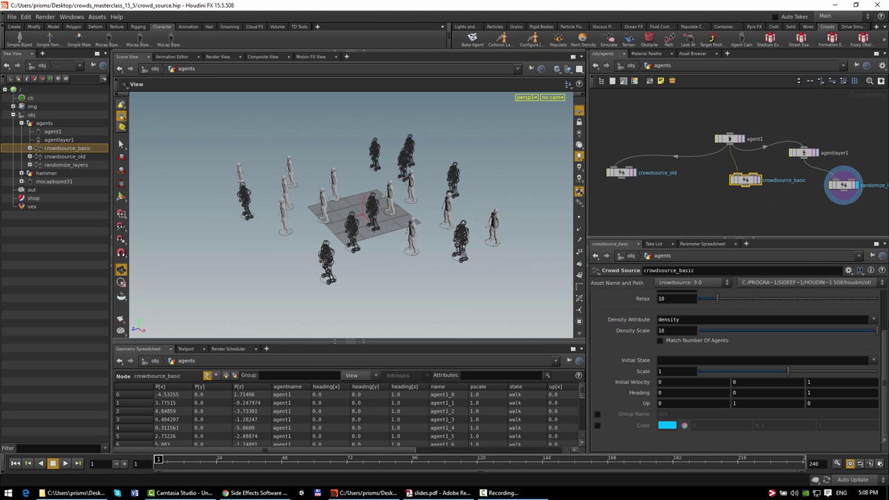
# - Compare the node information of crowdsource_old and crowdsource_basic, and review crowdsource_old's point attributes in the geometry spreadsheet
pyautogui.middleClick(623, 178)
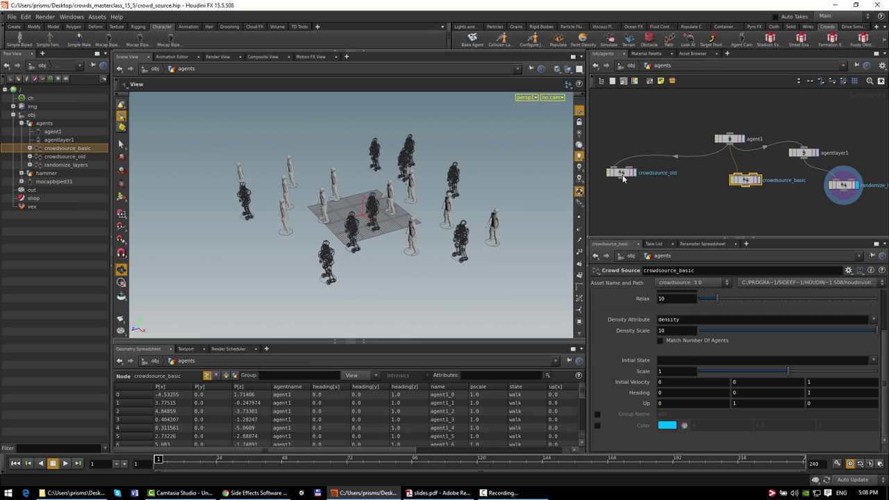
pyautogui.middleClick(741, 181)
pyautogui.click(626, 172)
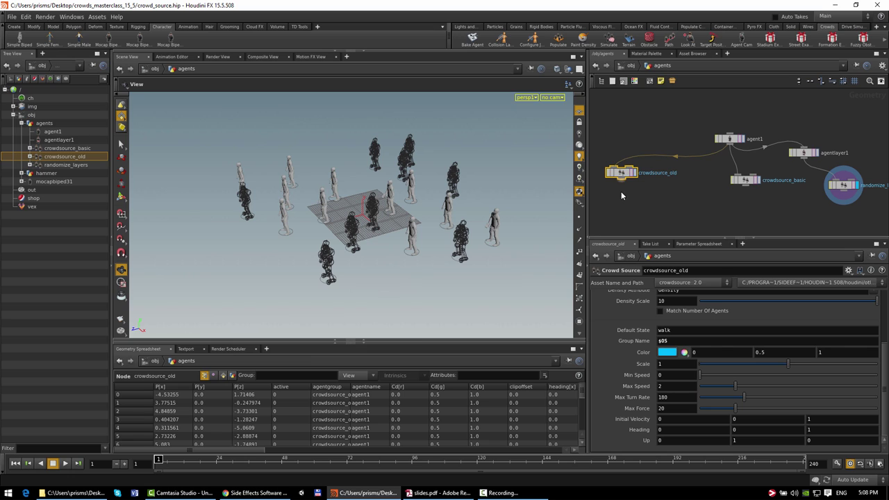
pyautogui.moveTo(254, 450); pyautogui.dragTo(345, 449)
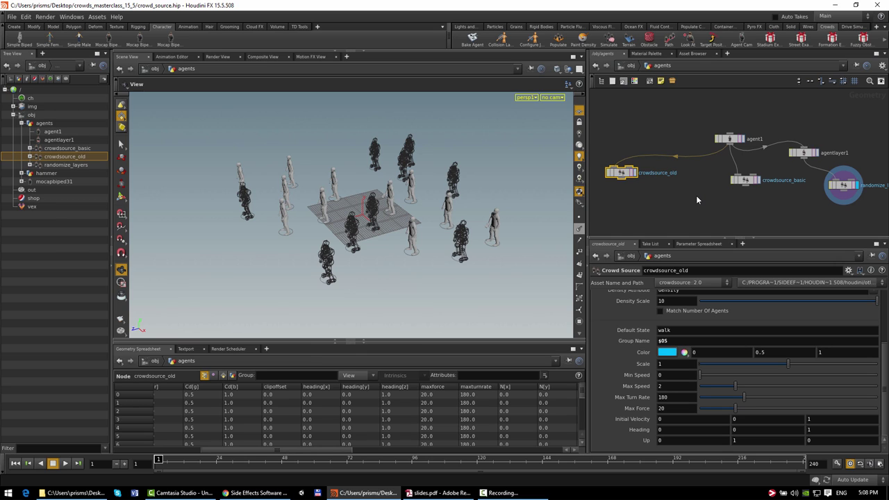
# - Display the agent1 node's single agent and review the crowdsource_basic parameters from the beginning
pyautogui.click(742, 138)
pyautogui.click(735, 140)
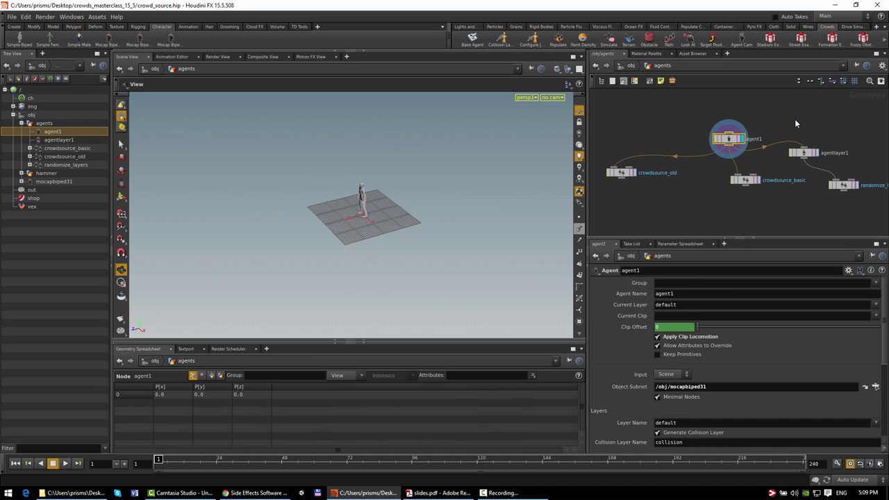
pyautogui.click(746, 181)
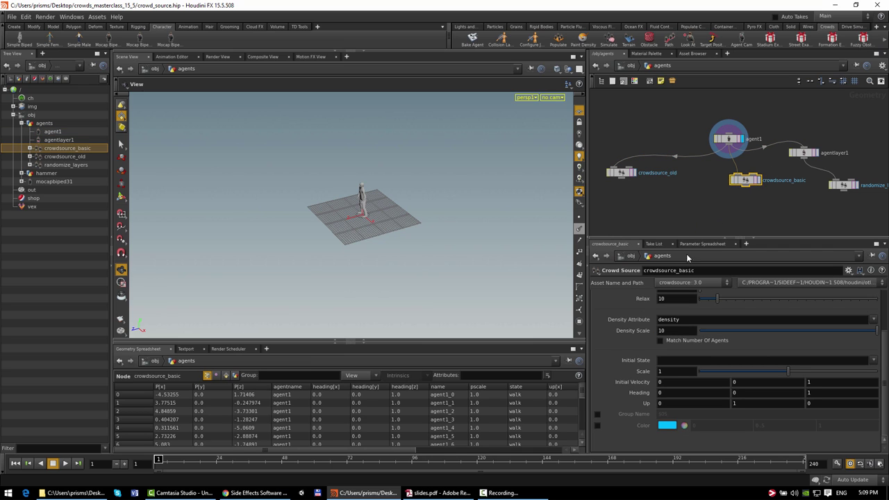
pyautogui.scroll(3, 620, 347)
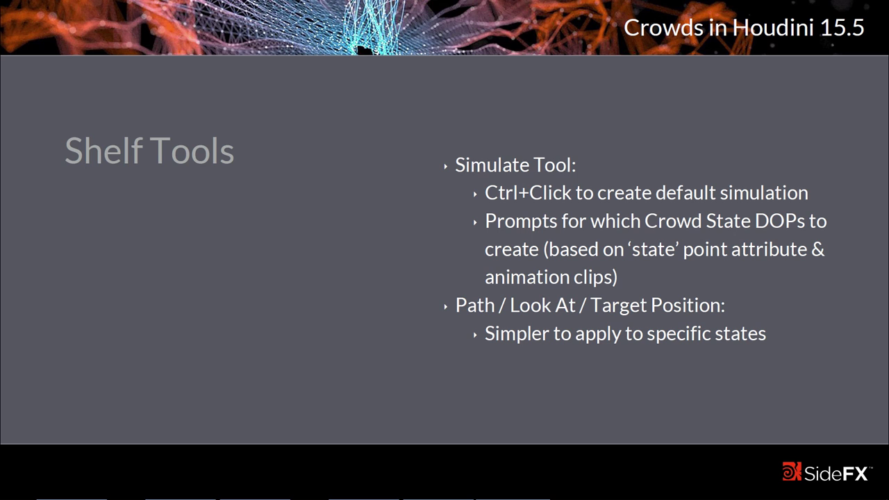
# - Create a crowd simulation from the agents with the Simulate tool, adding the idle, idle_to_walk and walk states
pyautogui.hotkey('alt', 'Tab')
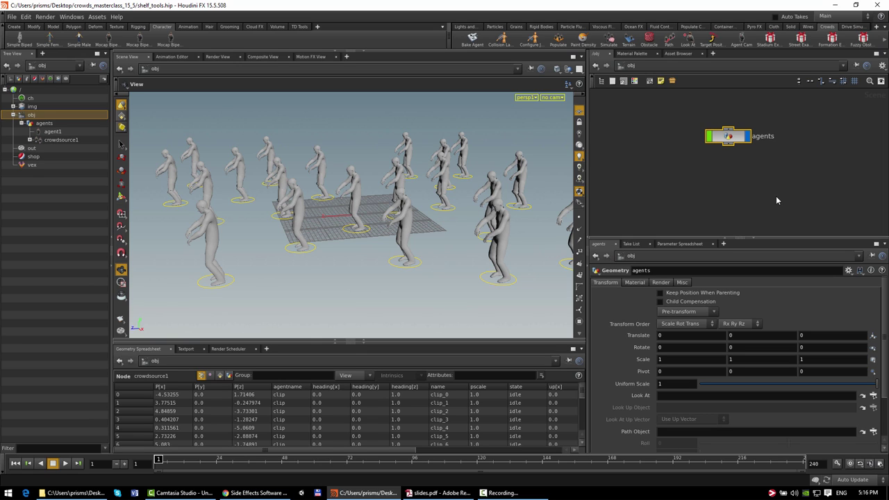
pyautogui.click(609, 41)
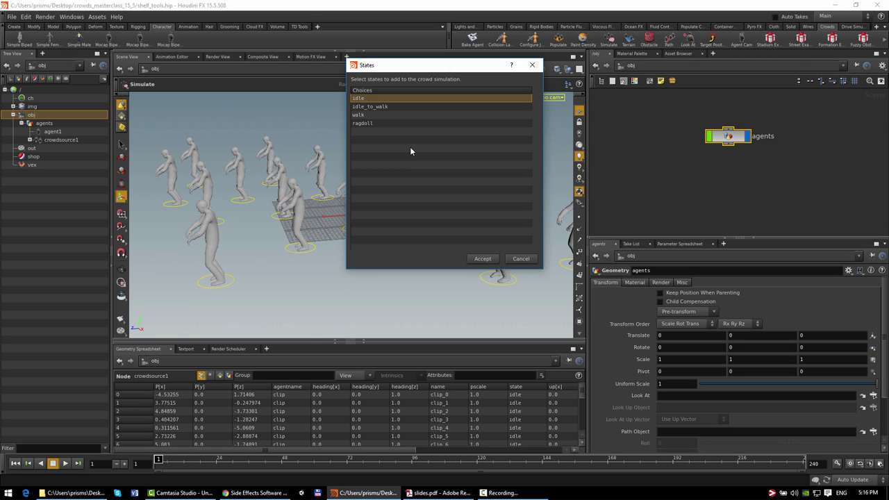
pyautogui.keyDown('ctrl'); pyautogui.click(403, 108); pyautogui.keyUp('ctrl')
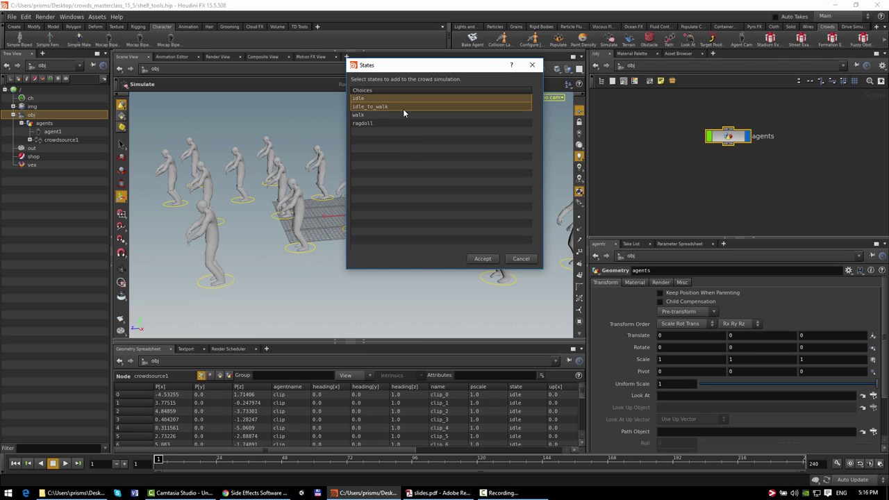
pyautogui.keyDown('ctrl'); pyautogui.click(404, 115); pyautogui.keyUp('ctrl')
pyautogui.click(483, 259)
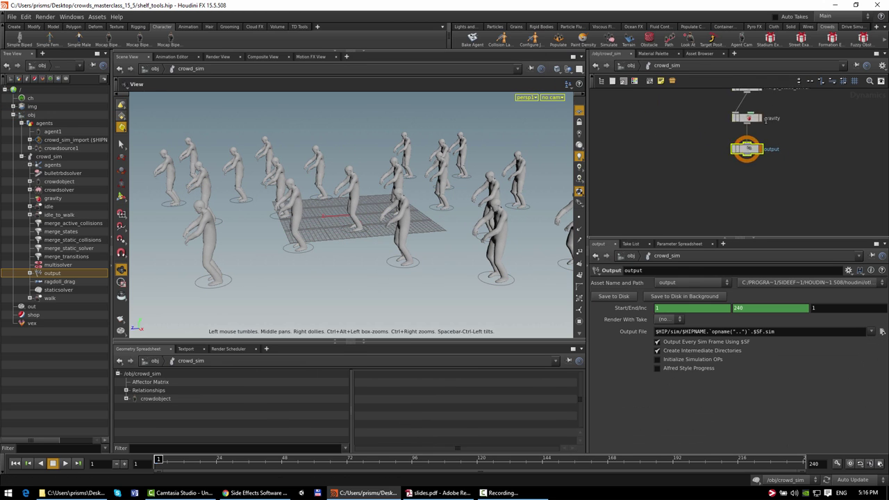
# - Examine the idle, idle_to_walk and walk crowd state nodes and their connections in the crowd_sim network
pyautogui.scroll(5, 800, 149)
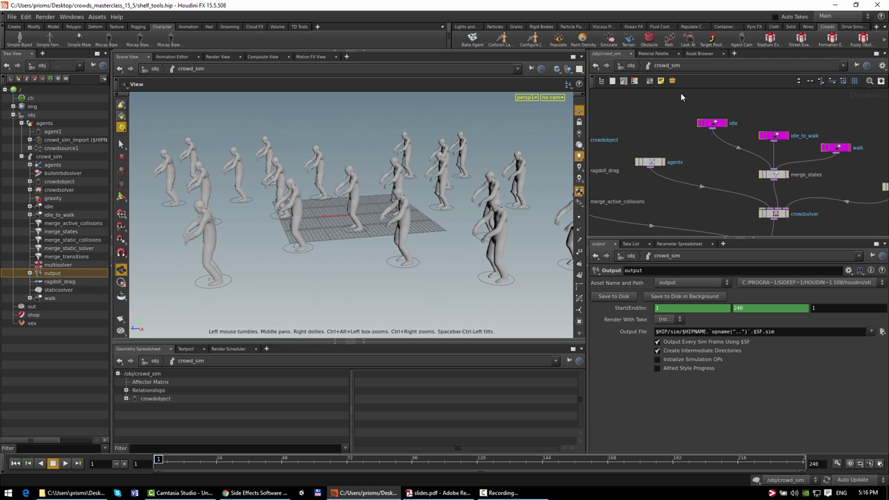
pyautogui.moveTo(680, 92); pyautogui.dragTo(879, 160)
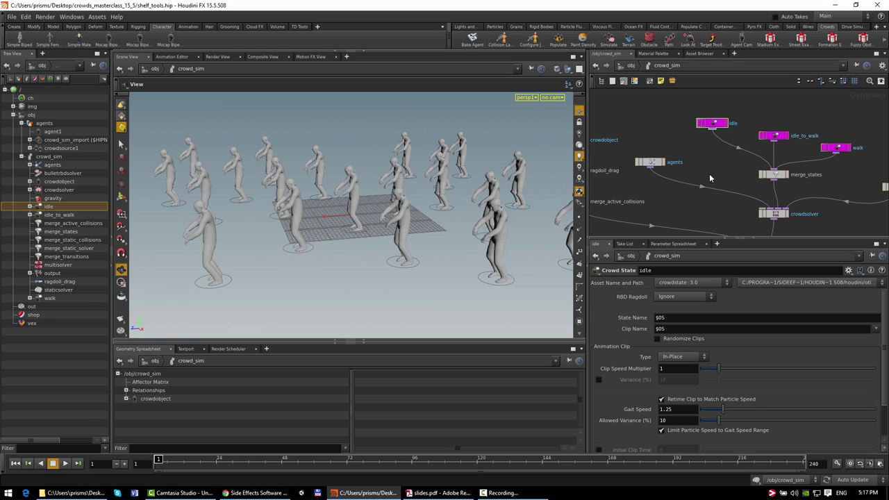
pyautogui.moveTo(710, 175); pyautogui.dragTo(703, 148, button='middle')
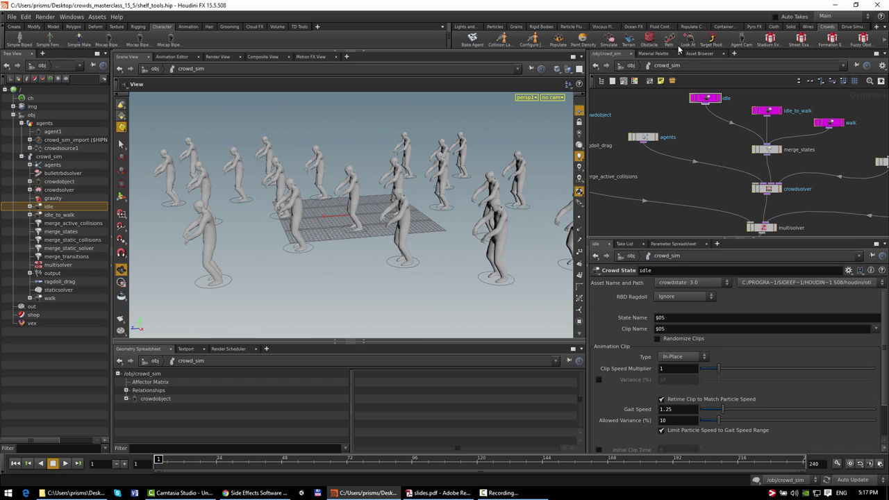
pyautogui.moveTo(695, 122); pyautogui.dragTo(678, 115, button='middle')
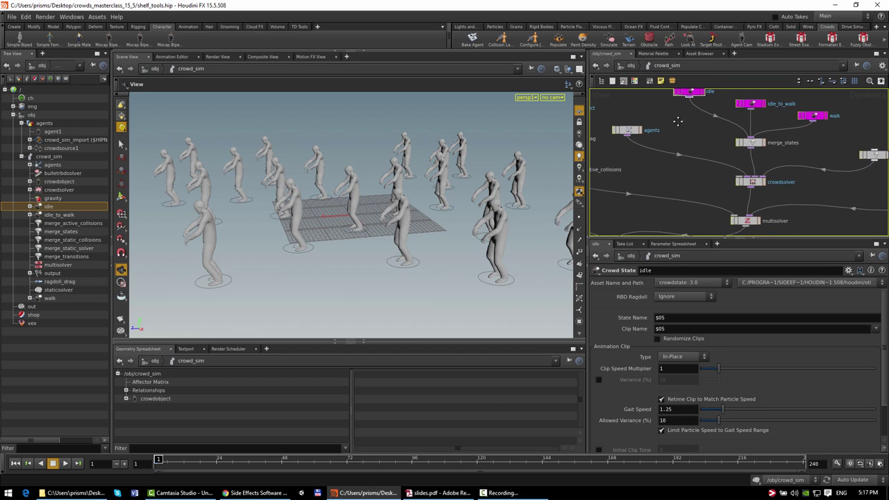
# - Draw an open five-point polygon curve on the ground plane, running from the grid's centre around the front of the crowd
pyautogui.click(20, 27)
pyautogui.click(184, 40)
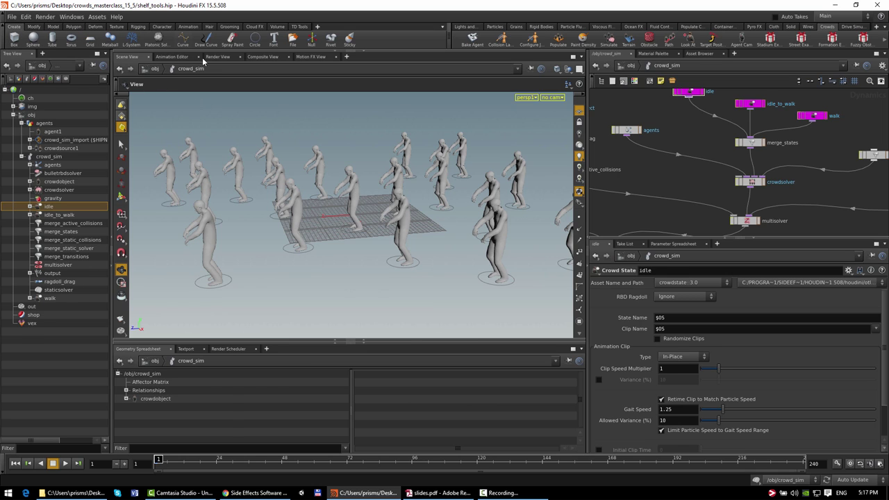
pyautogui.click(331, 210)
pyautogui.click(318, 262)
pyautogui.click(336, 304)
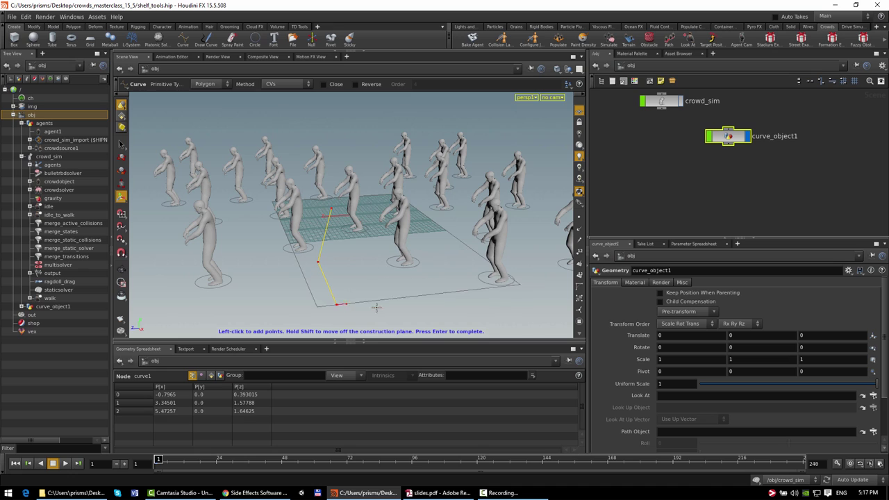
pyautogui.click(432, 310)
pyautogui.click(473, 275)
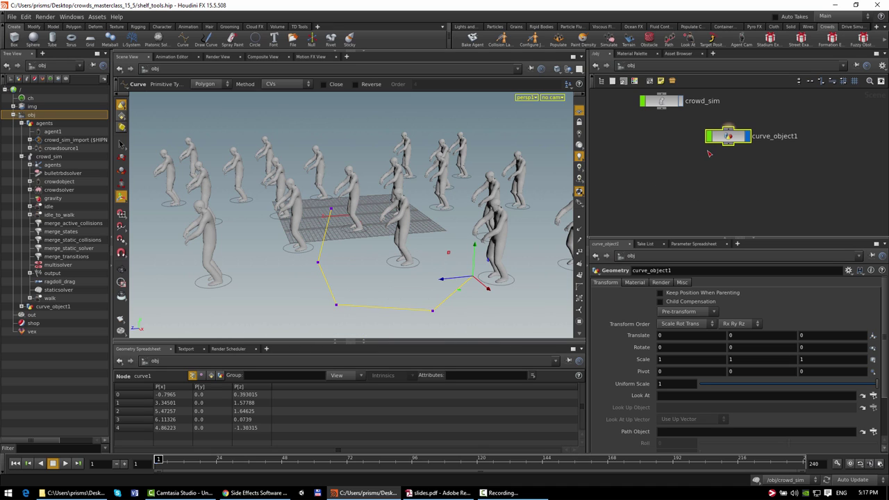
pyautogui.press('Return')
# - Apply the Path tool to the drawn curve so that agents follow it only in the walk state
pyautogui.click(669, 39)
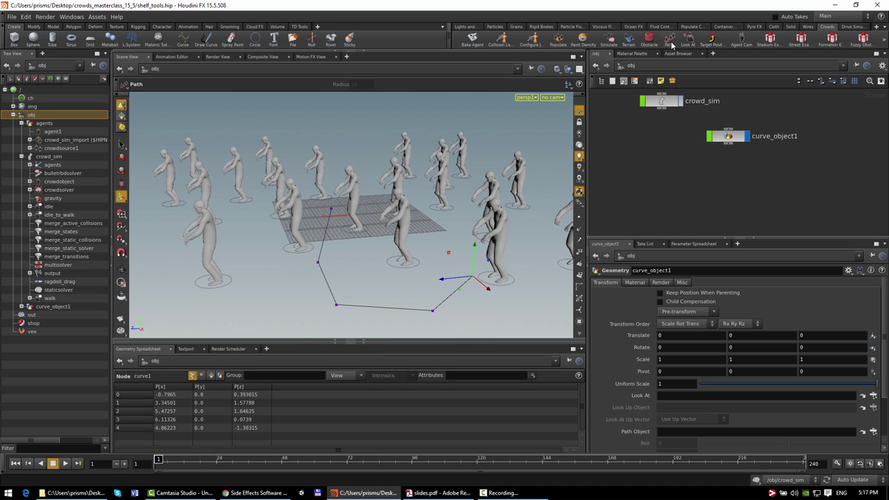
pyautogui.click(330, 291)
pyautogui.press('Return')
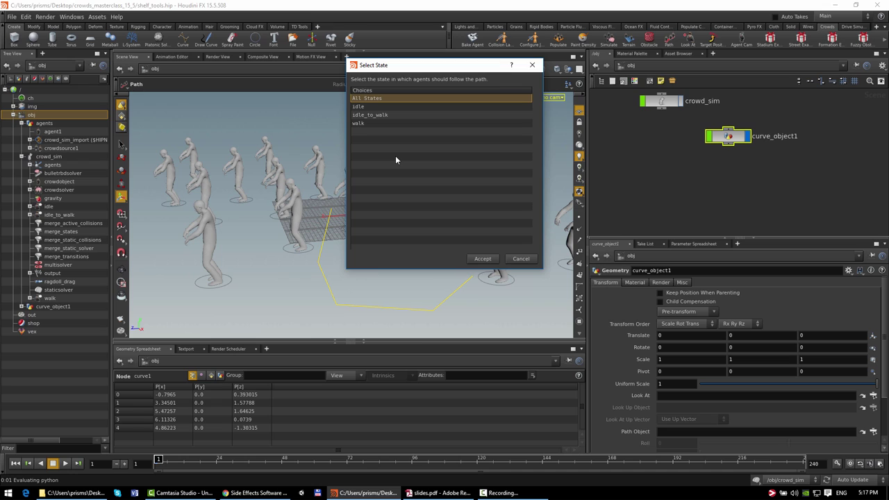
pyautogui.click(385, 121)
pyautogui.click(472, 263)
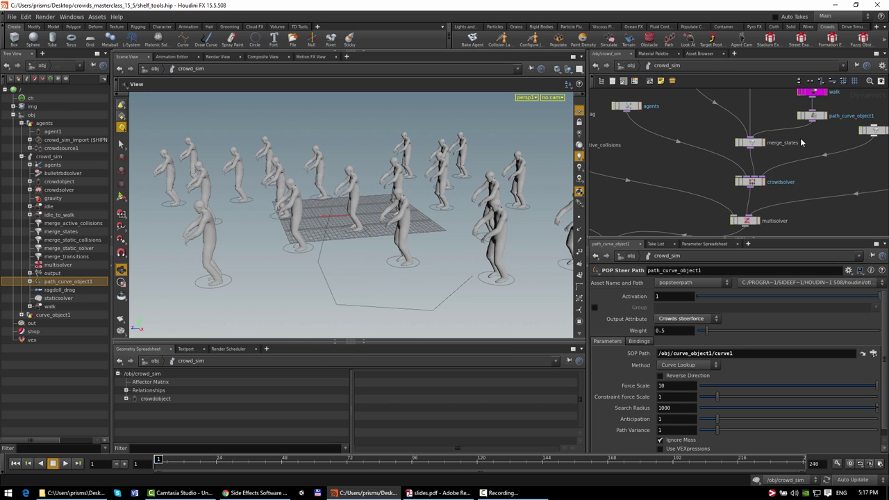
pyautogui.moveTo(800, 138); pyautogui.dragTo(772, 175, button='middle')
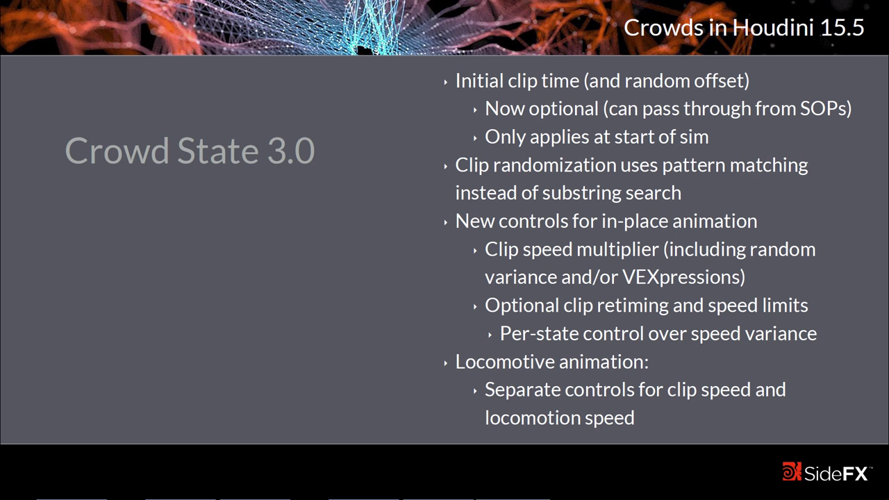
# - Enable Initial Clip Time on crowdstate_new, and turn Random Clip Offset on and off again to view its options
pyautogui.hotkey('alt', 'Tab')
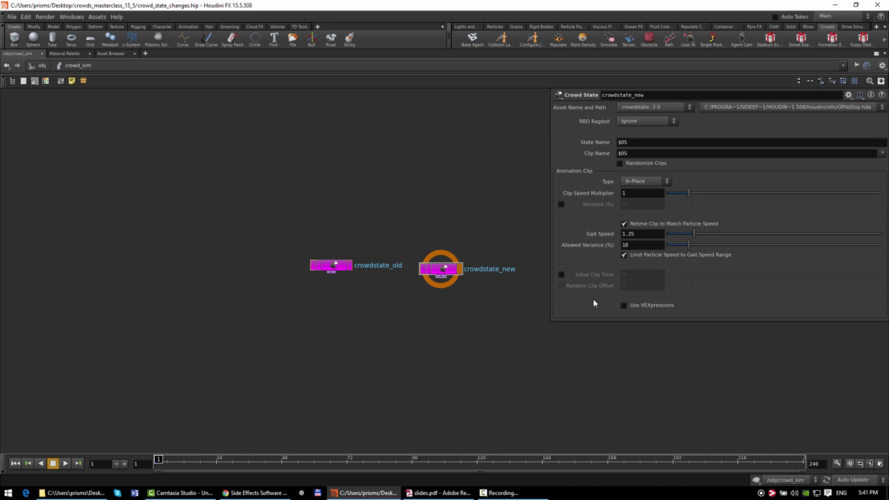
pyautogui.click(561, 275)
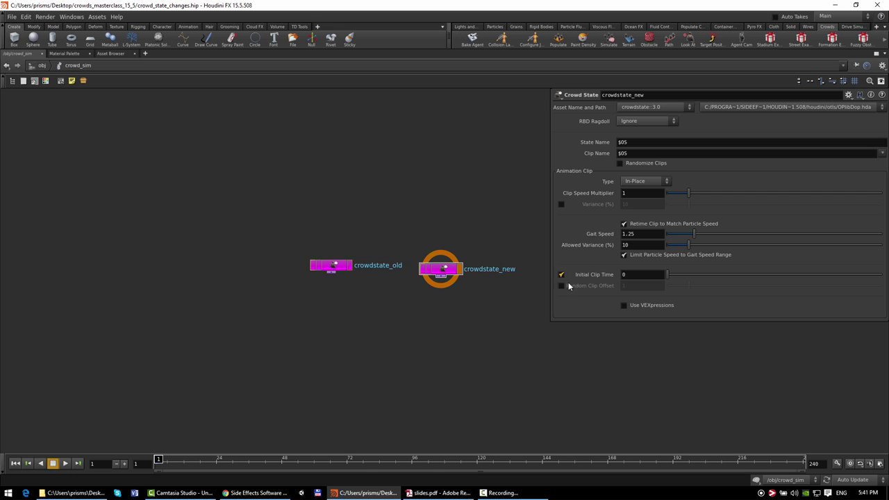
pyautogui.click(561, 287)
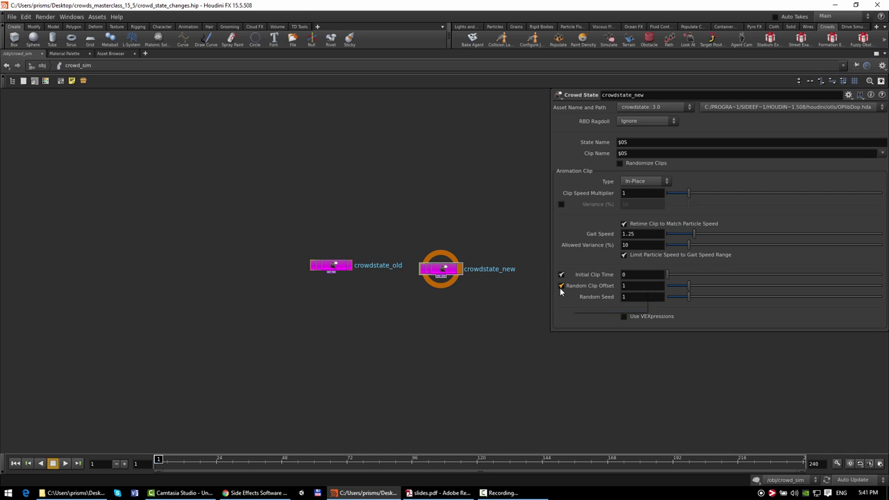
pyautogui.click(561, 286)
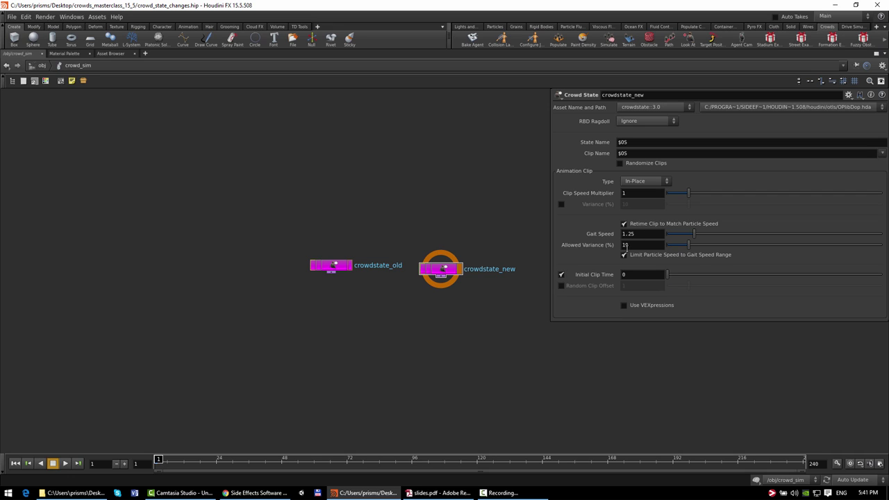
# - Enable Randomize Clips on crowdstate_new and set the clip name pattern to "walk run*"
pyautogui.click(633, 163)
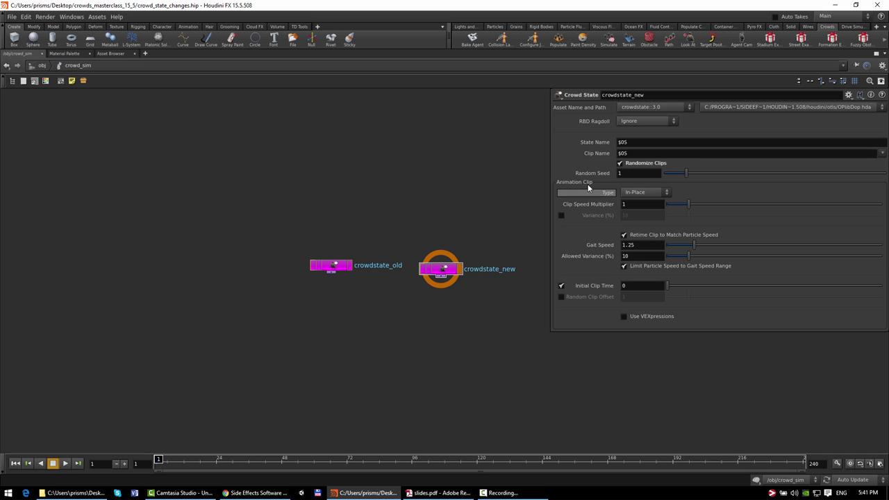
pyautogui.doubleClick(644, 152)
pyautogui.write('walk')
pyautogui.doubleClick(641, 154)
pyautogui.write('walk ru')
# - Turn Use VEXpressions and the clip speed Variance on and off again on crowdstate_new to view their options
pyautogui.click(645, 317)
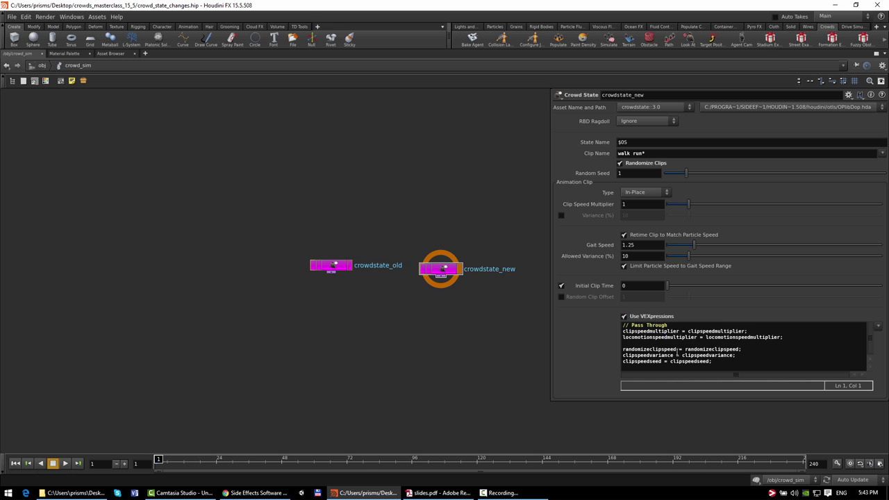
pyautogui.click(623, 316)
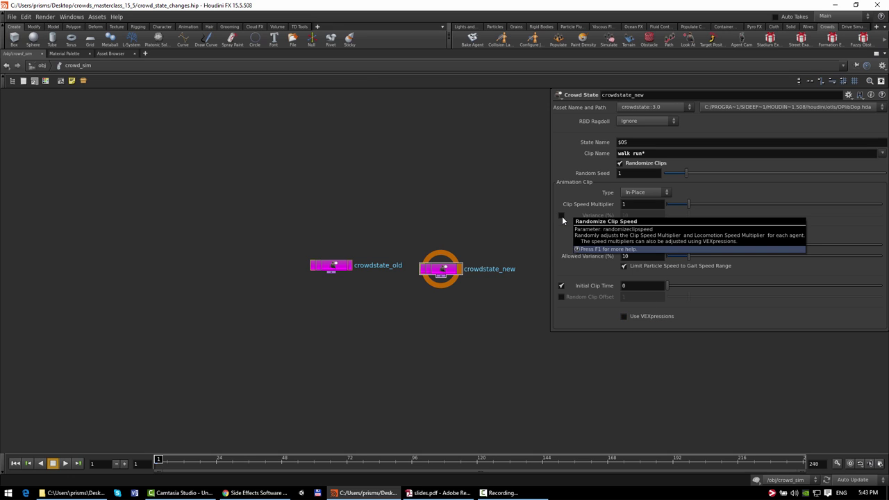
pyautogui.click(561, 216)
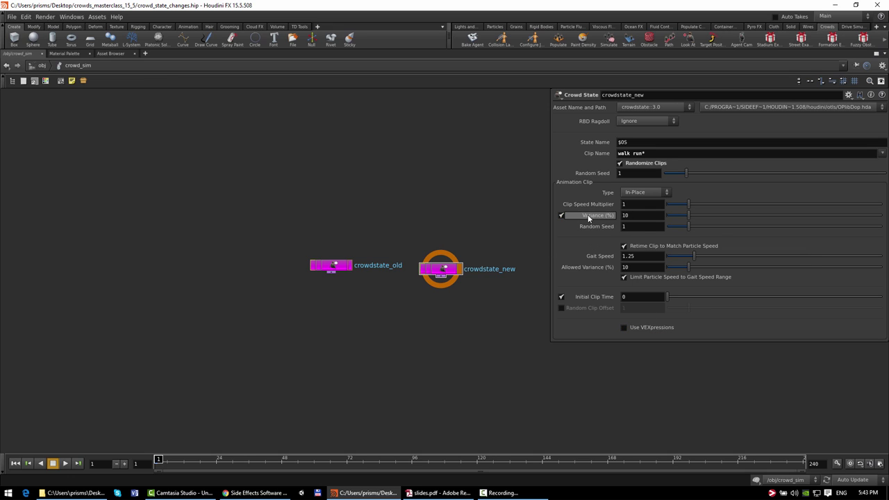
pyautogui.click(559, 216)
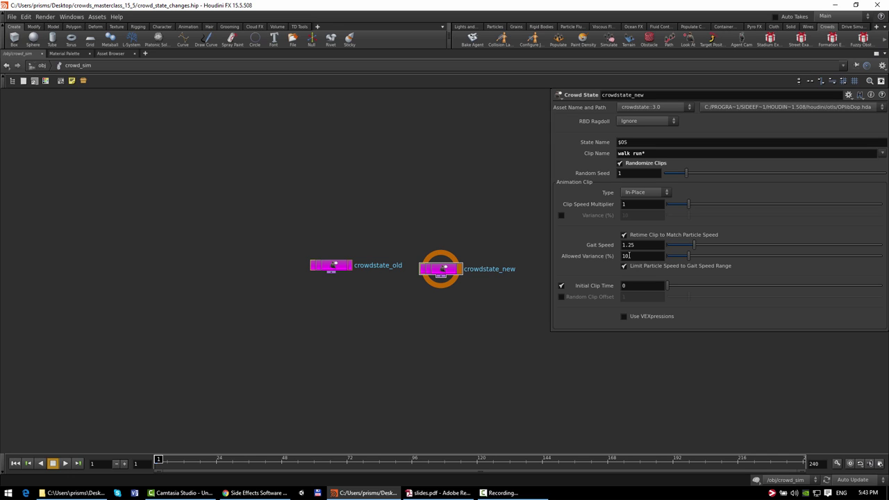
# - Open the Allowed Variance (%) value of crowdstate_new's gait speed for editing
pyautogui.doubleClick(627, 255)
pyautogui.write('20')
pyautogui.press('Return')
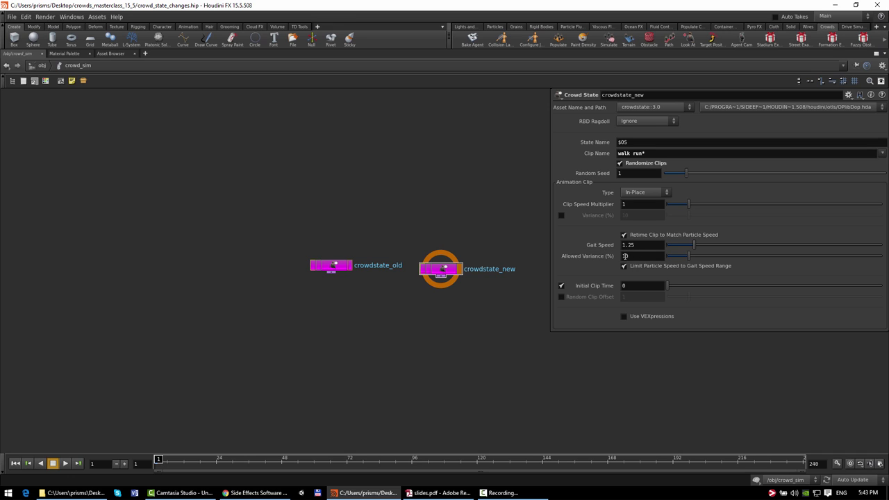
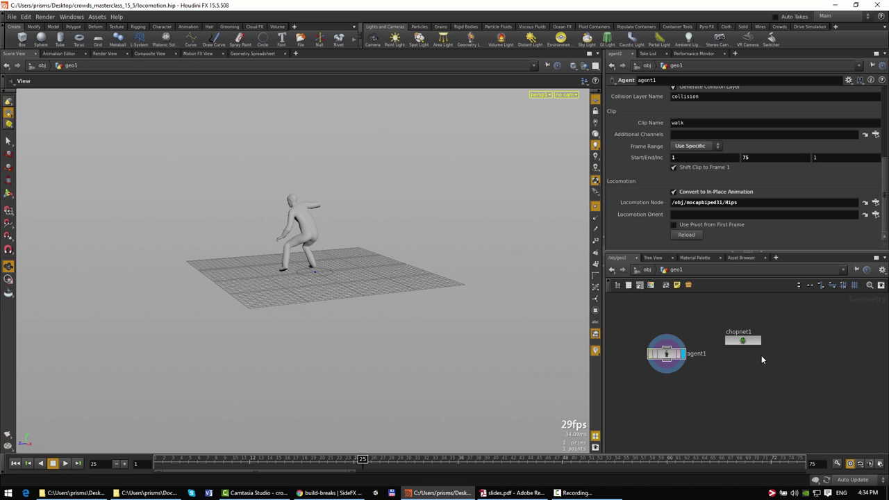
# - Enter chopnet1 and examine the __locomotion__* channel curves kept by delete1 in the Motion FX View
pyautogui.doubleClick(742, 340)
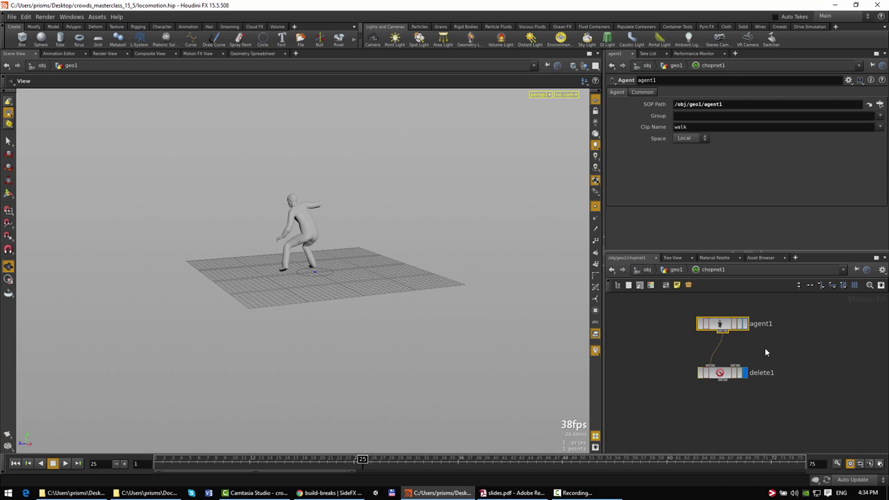
pyautogui.click(728, 376)
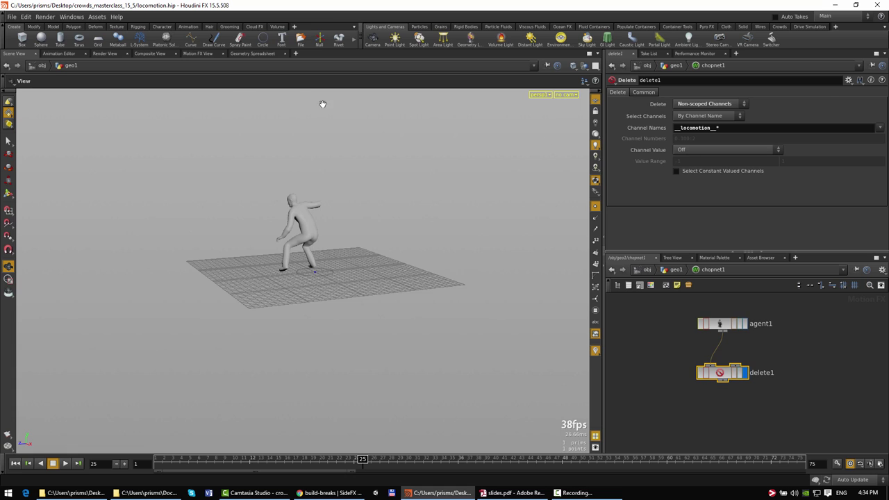
pyautogui.click(195, 53)
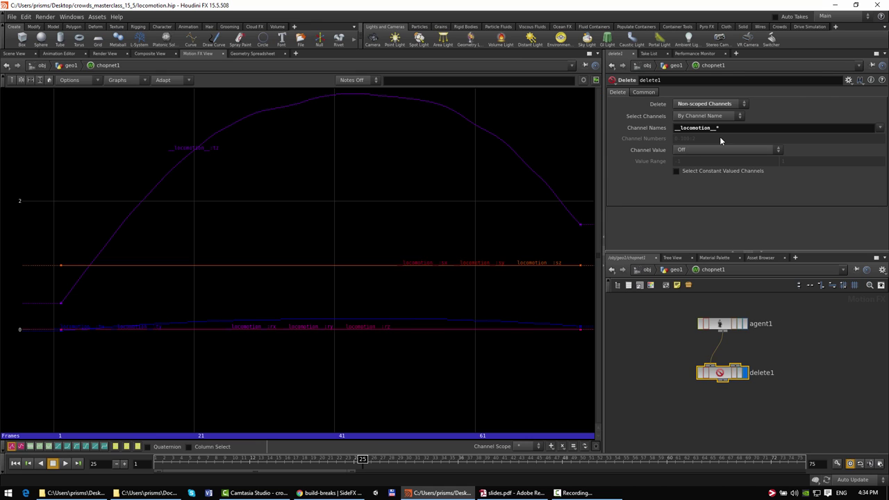
# - Return to the Scene View and geo1, and set agent1's Locomotion Orient to /obj/mocapbiped31/RightUpLeg_To_RightLeg
pyautogui.scroll(-3, 337, 185)
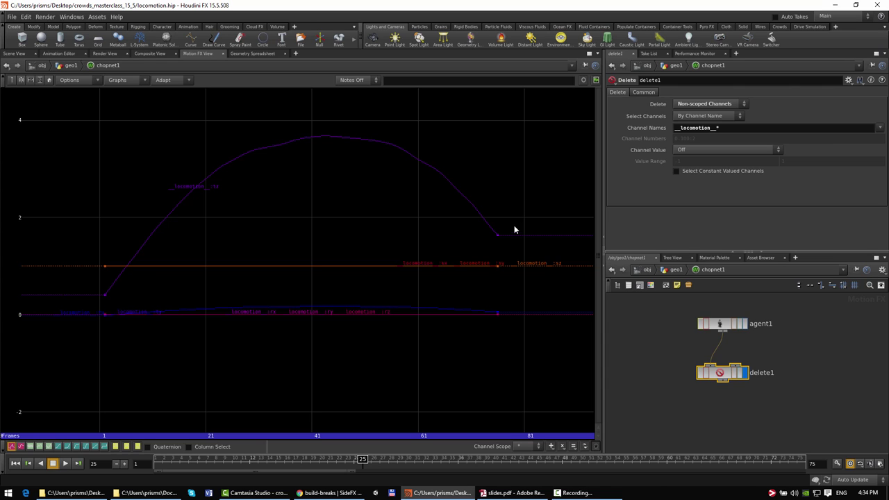
pyautogui.click(17, 54)
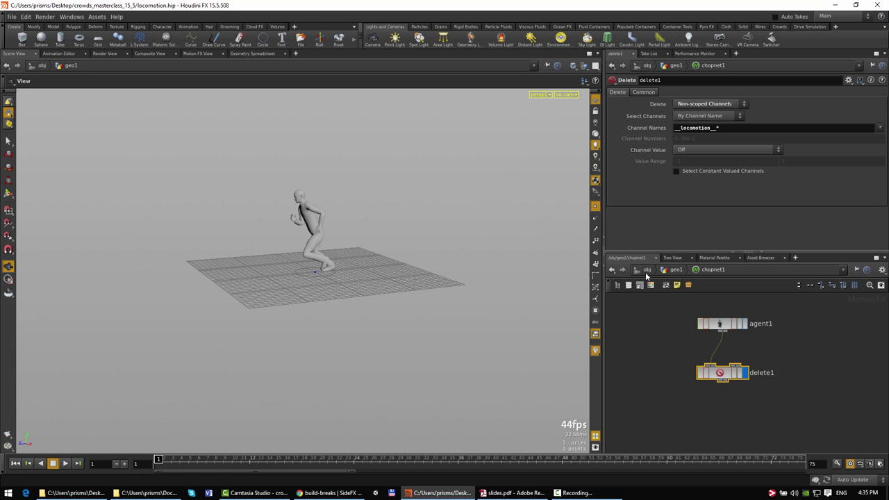
pyautogui.click(675, 270)
pyautogui.click(665, 354)
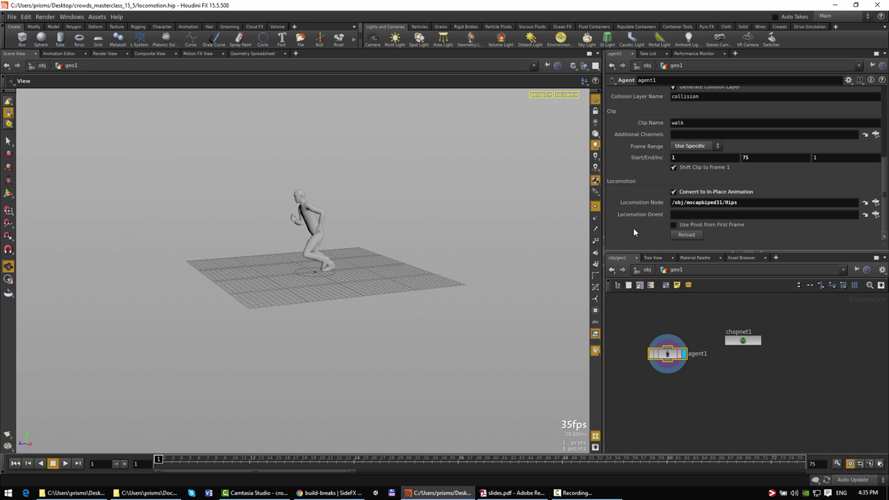
pyautogui.click(864, 214)
pyautogui.scroll(-5, 828, 216)
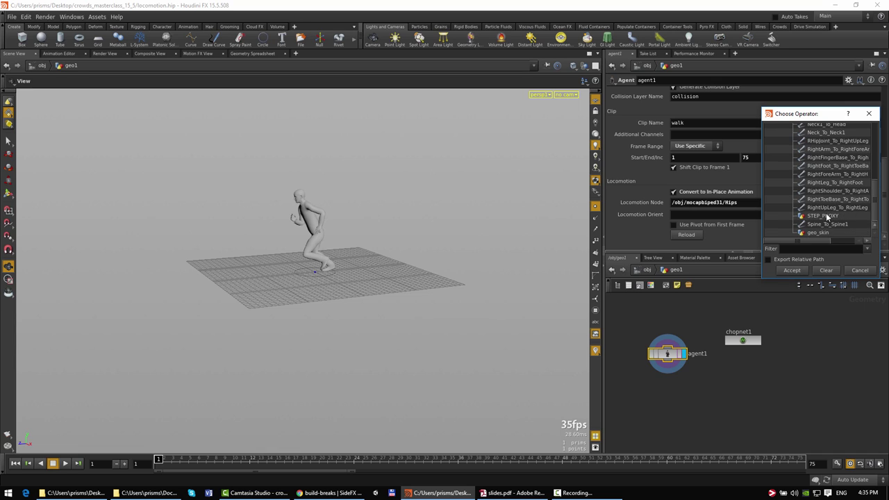
pyautogui.doubleClick(827, 208)
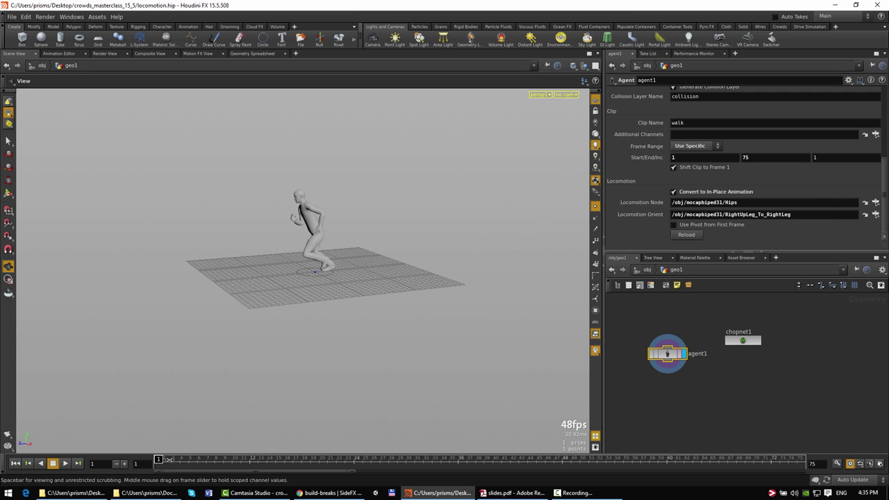
# - Enter chopnet1 and examine the __locomotion__* rotation and translation curves with Locomotion Orient assigned, and return to the Scene View
pyautogui.moveTo(165, 460)
pyautogui.mouseDown()
pyautogui.moveTo(450, 458)
pyautogui.moveTo(158, 458)
pyautogui.mouseUp()
pyautogui.doubleClick(742, 340)
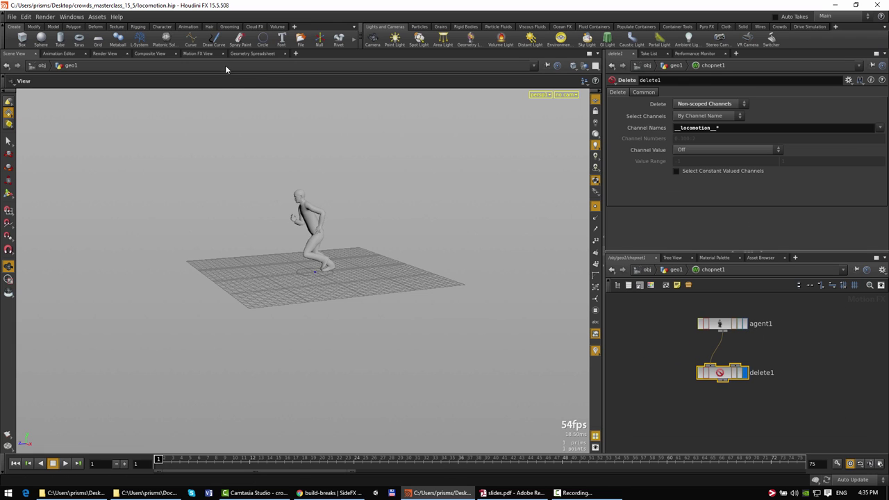
pyautogui.click(207, 54)
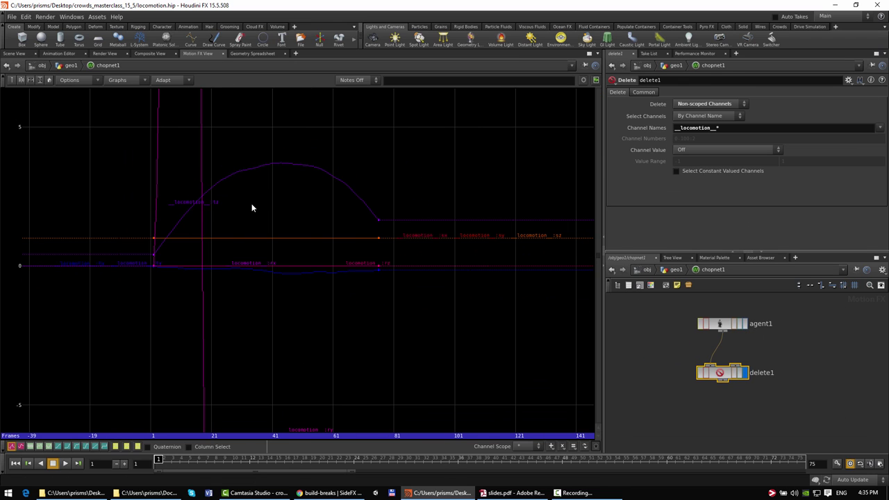
pyautogui.scroll(-3, 270, 229)
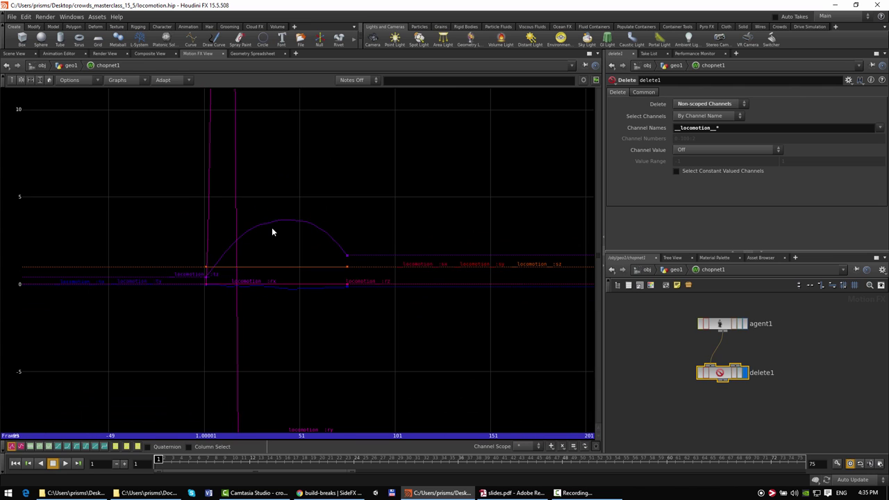
pyautogui.click(14, 54)
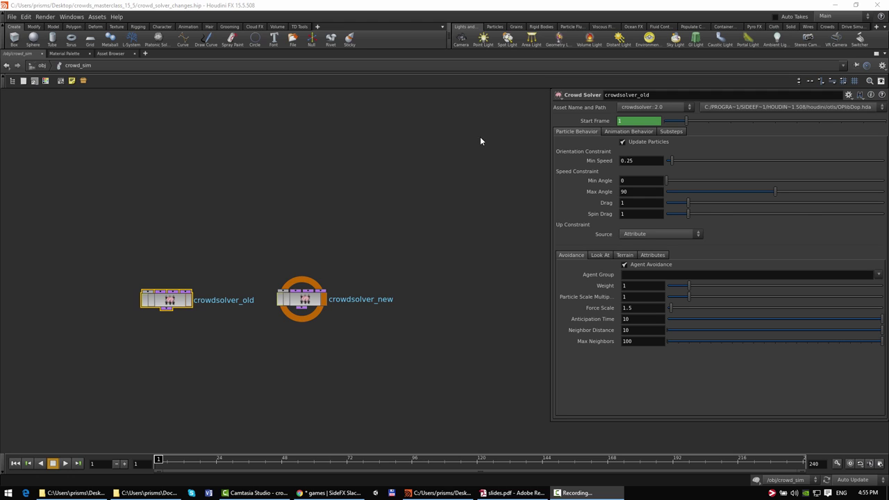
# - Compare crowdsolver_old's Animation Behavior parameters with crowdsolver_new's Particle Motion settings and popsource1's Birth parameters
pyautogui.click(616, 133)
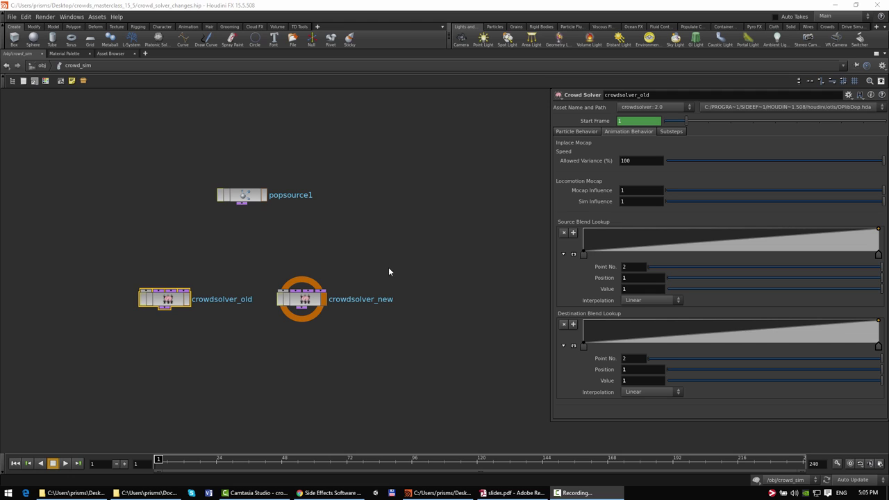
pyautogui.click(309, 295)
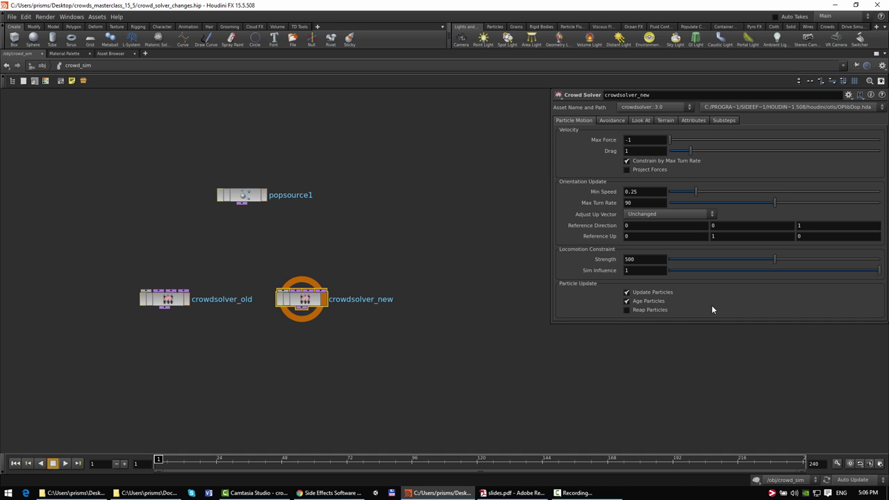
pyautogui.click(249, 198)
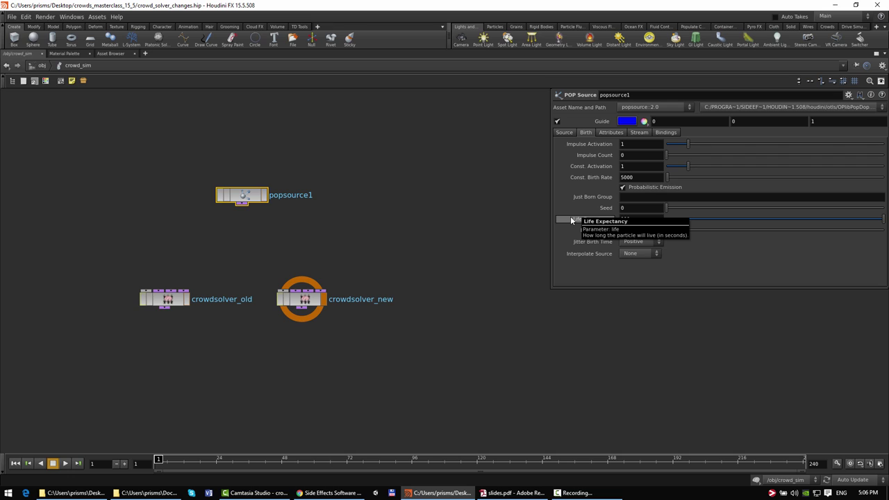
pyautogui.click(304, 300)
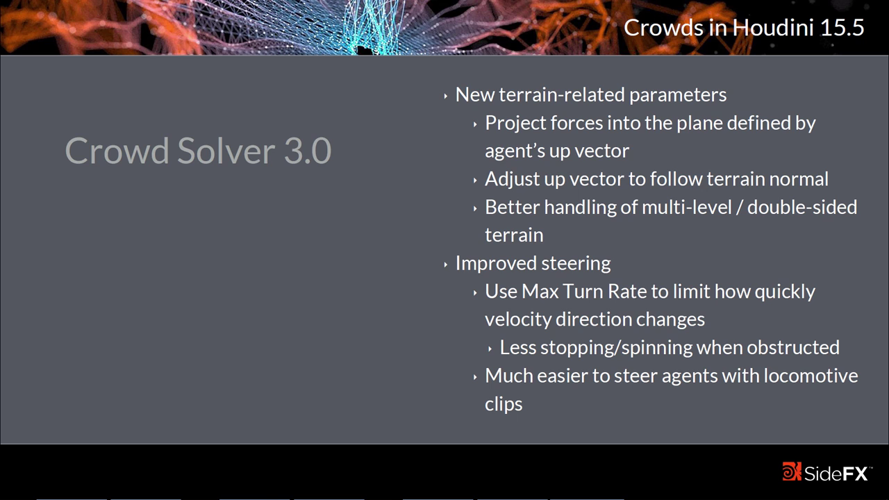
# - Switch from the slides to Houdini's follow_terrain scene and view the agents on the ring terrain from another angle
pyautogui.hotkey('alt', 'Tab')
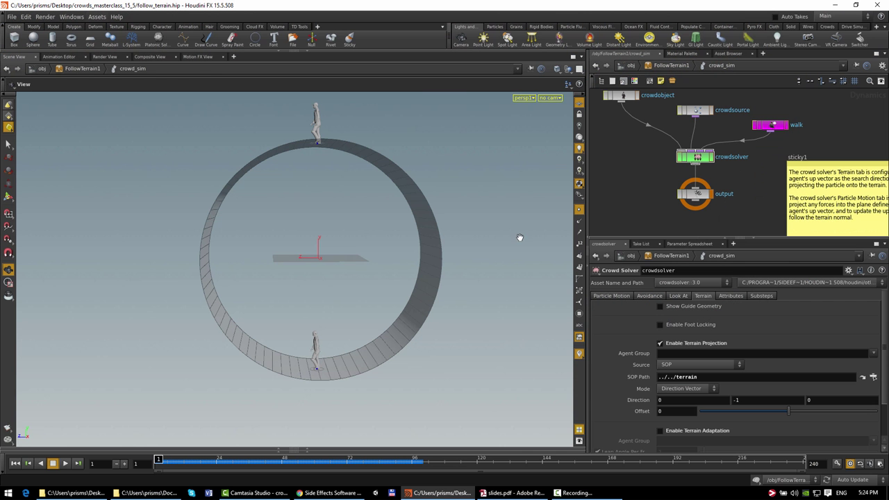
pyautogui.moveTo(397, 238); pyautogui.dragTo(350, 166)
pyautogui.moveTo(364, 340)
pyautogui.mouseDown()
pyautogui.moveTo(361, 323)
pyautogui.moveTo(358, 329)
pyautogui.mouseUp()
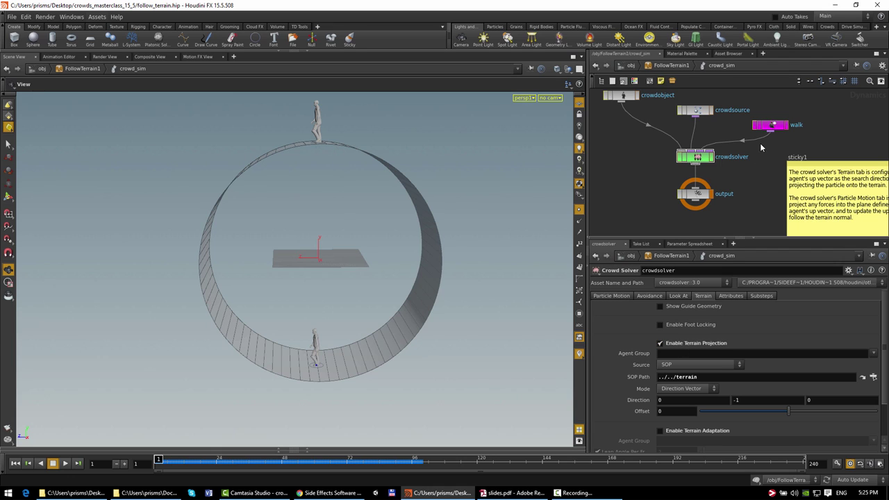
# - Inspect the walk crowd state and the crowdsolver, and play the simulation with Adjust Up Vector unchanged before returning to frame 1
pyautogui.click(772, 127)
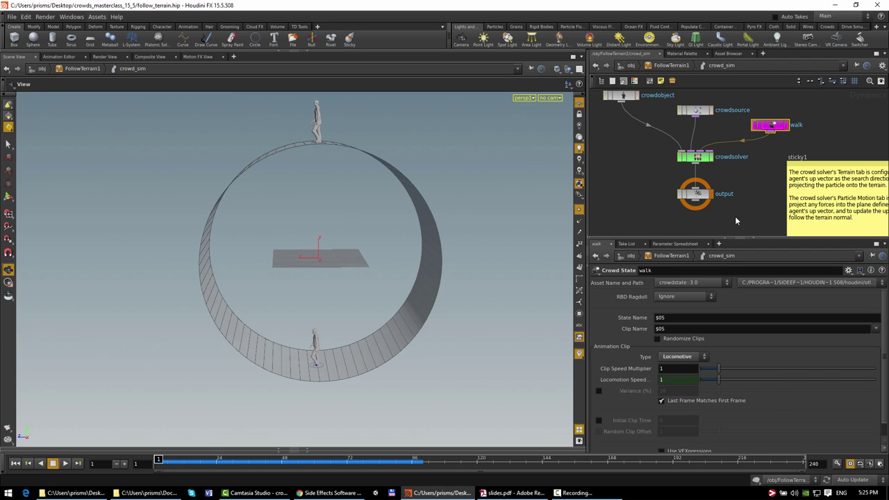
pyautogui.click(702, 159)
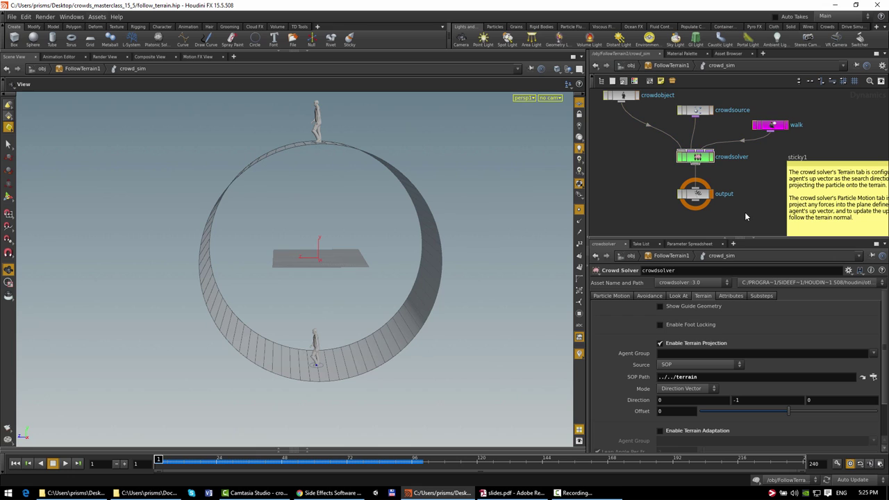
pyautogui.press('Up')
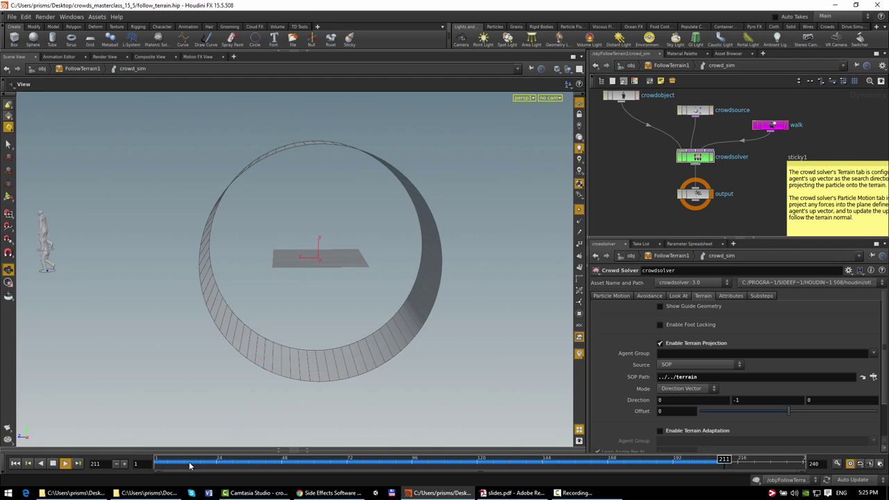
pyautogui.click(158, 463)
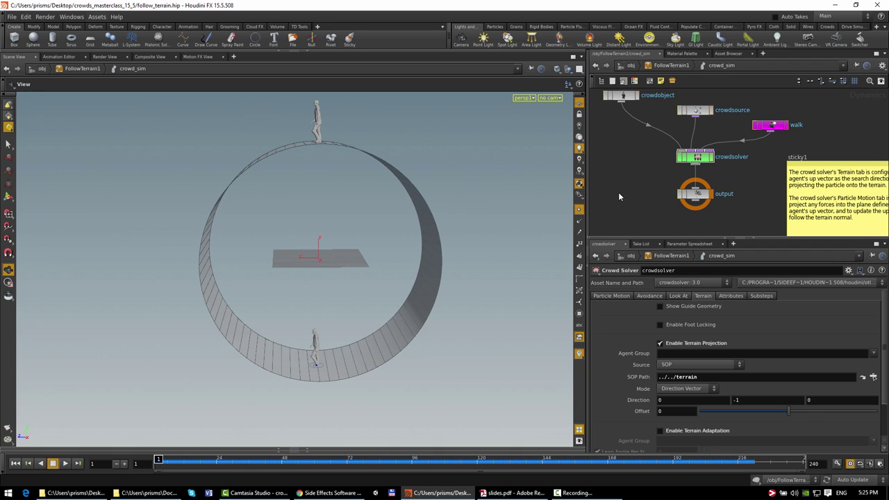
# - Set the crowdsolver's Adjust Up Vector to Set to Terrain Normal and play the simulation to check the agents' motion
pyautogui.click(611, 299)
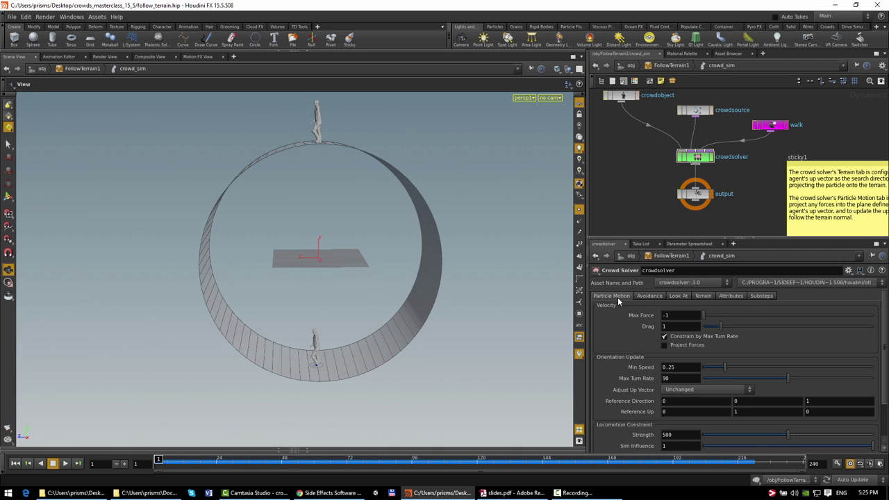
pyautogui.scroll(-1, 615, 318)
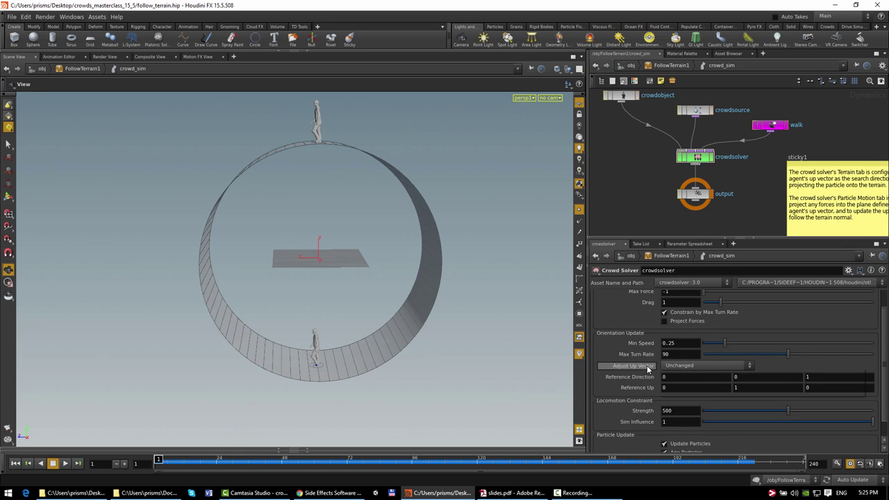
pyautogui.click(686, 365)
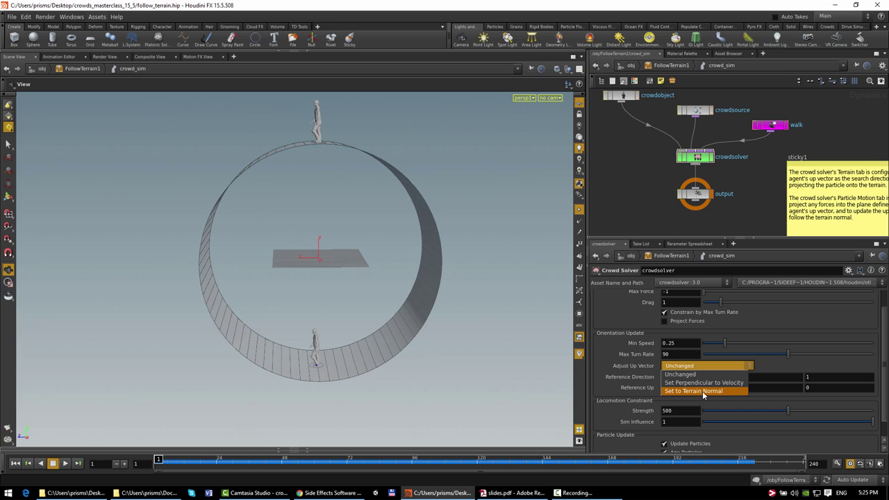
pyautogui.click(703, 391)
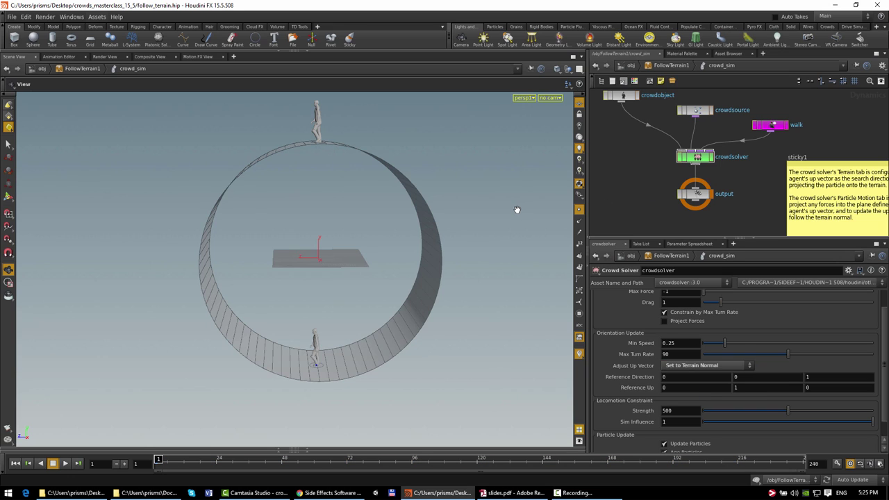
pyautogui.press('Up')
pyautogui.moveTo(458, 243); pyautogui.dragTo(407, 241)
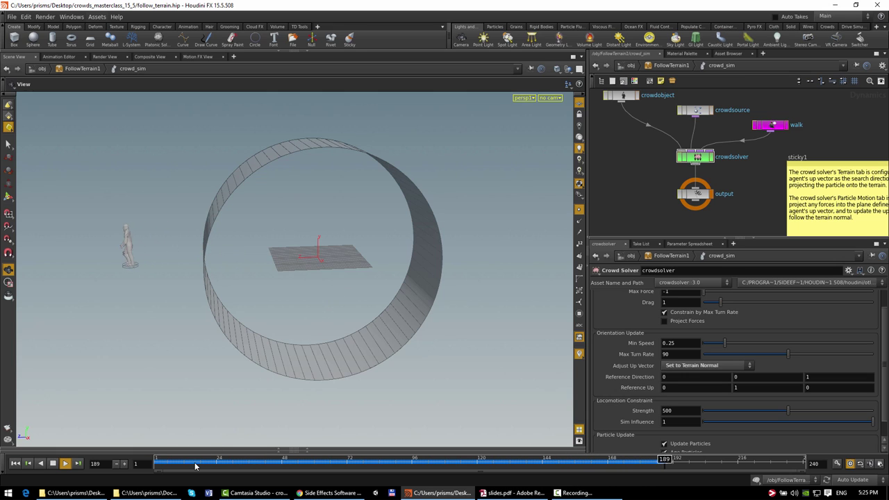
pyautogui.click(53, 463)
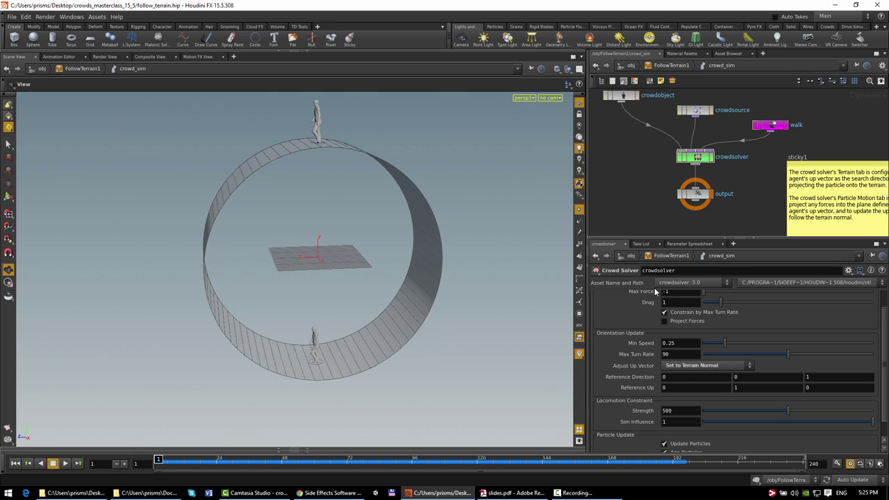
# - Set the crowdsolver's terrain projection Mode to Up Attribute and play the simulation while viewing the ring from different angles
pyautogui.scroll(2, 655, 291)
pyautogui.click(697, 297)
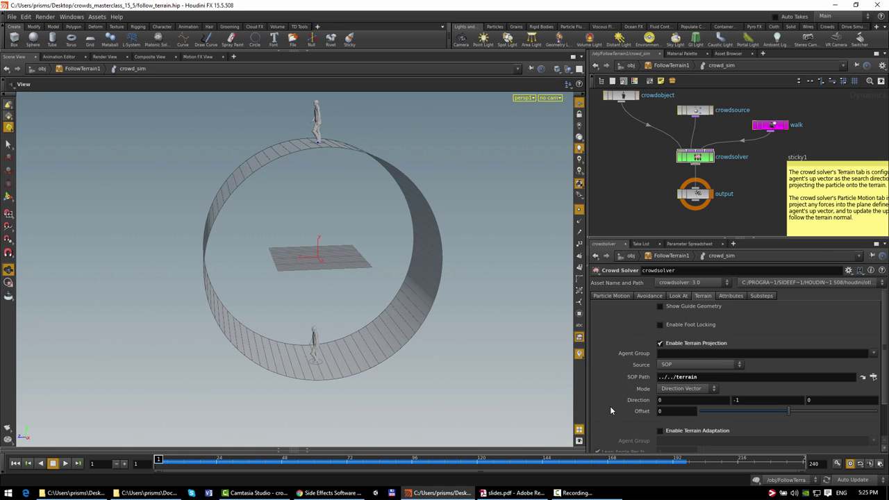
pyautogui.click(713, 388)
pyautogui.click(684, 400)
pyautogui.press('Up')
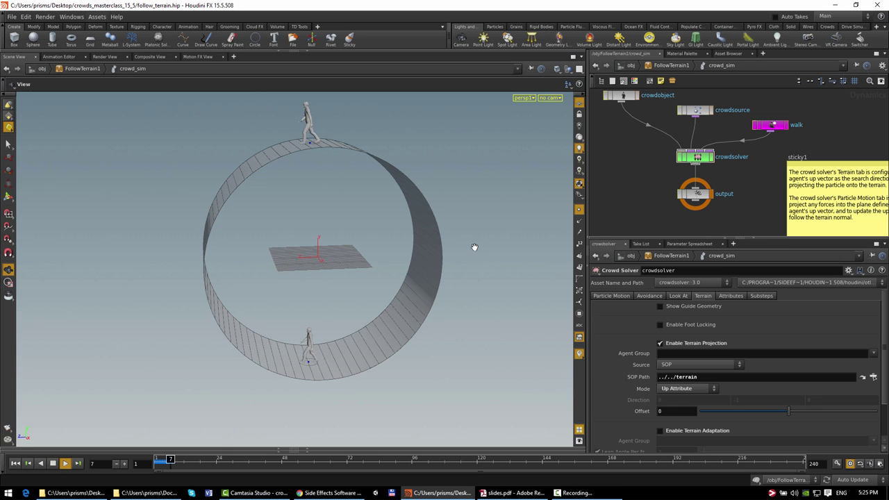
pyautogui.moveTo(474, 247); pyautogui.dragTo(417, 271)
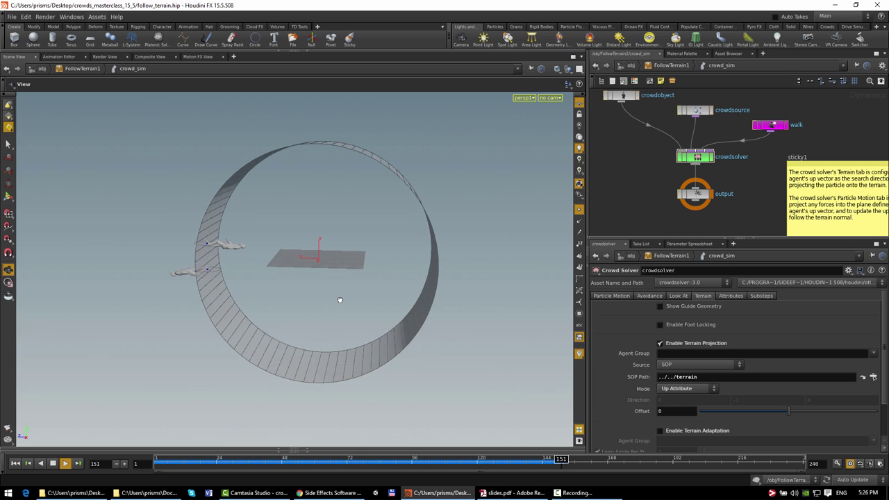
pyautogui.moveTo(340, 300); pyautogui.dragTo(343, 300)
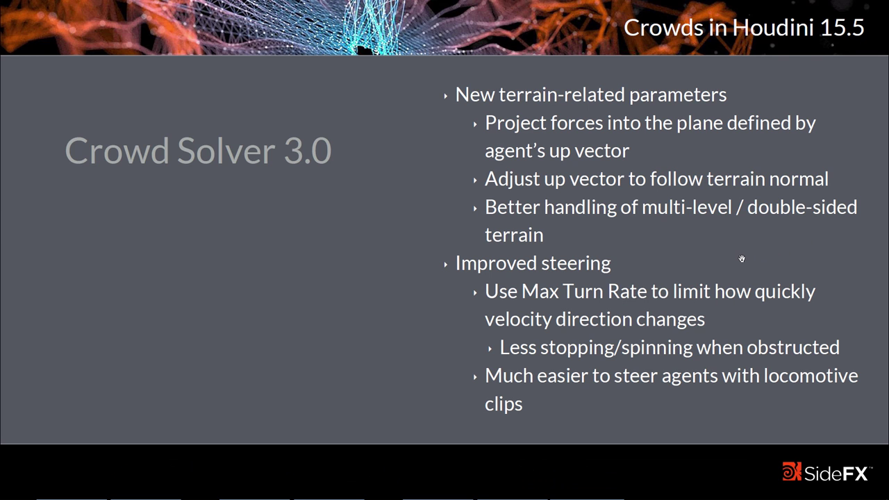
# - Switch back to Houdini from the slides and turn on Enable Avoidance Force for the crowdsolver
pyautogui.hotkey('alt', 'Tab')
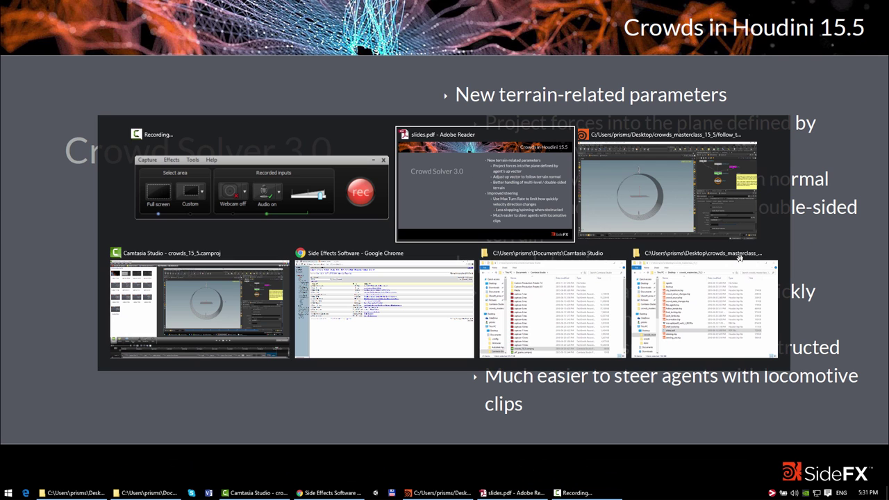
pyautogui.hotkey('alt', 'Tab')
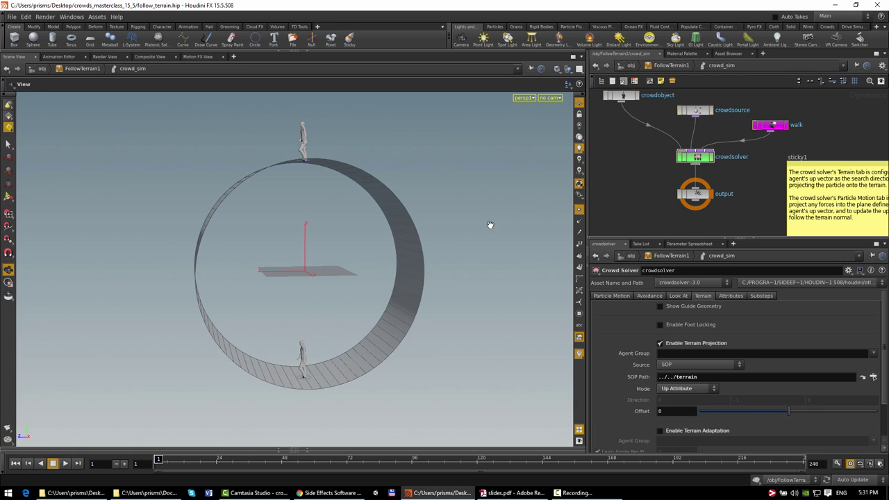
pyautogui.moveTo(488, 224); pyautogui.dragTo(474, 234)
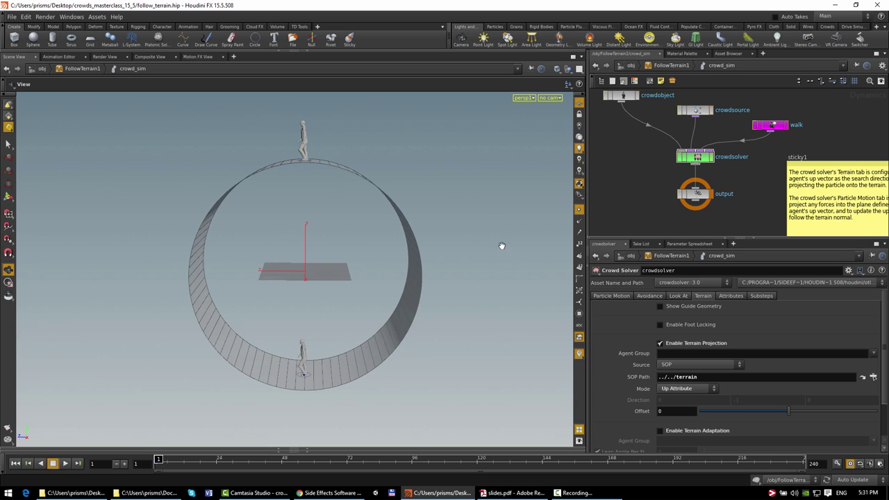
pyautogui.click(650, 295)
pyautogui.click(662, 307)
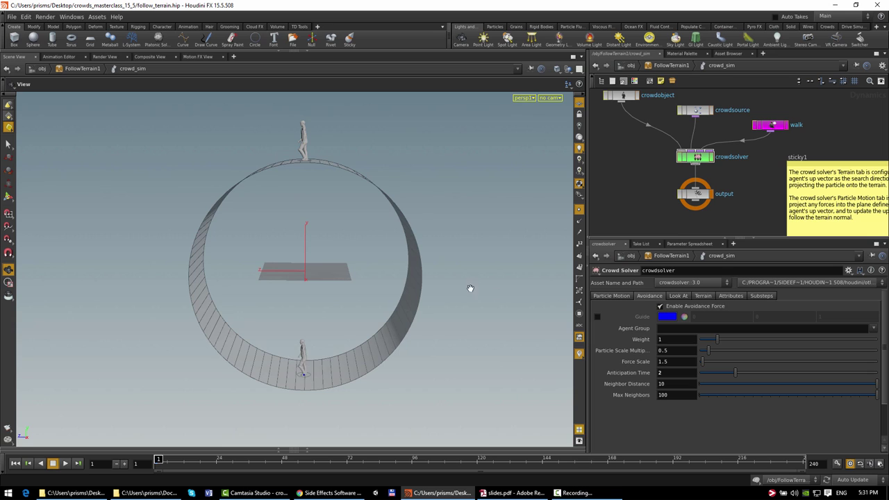
# - Play the simulation with the avoidance force, examine how the ring agents interact, and return to frame 1
pyautogui.moveTo(471, 290); pyautogui.dragTo(424, 292)
pyautogui.press('Up')
pyautogui.moveTo(351, 245); pyautogui.dragTo(284, 278)
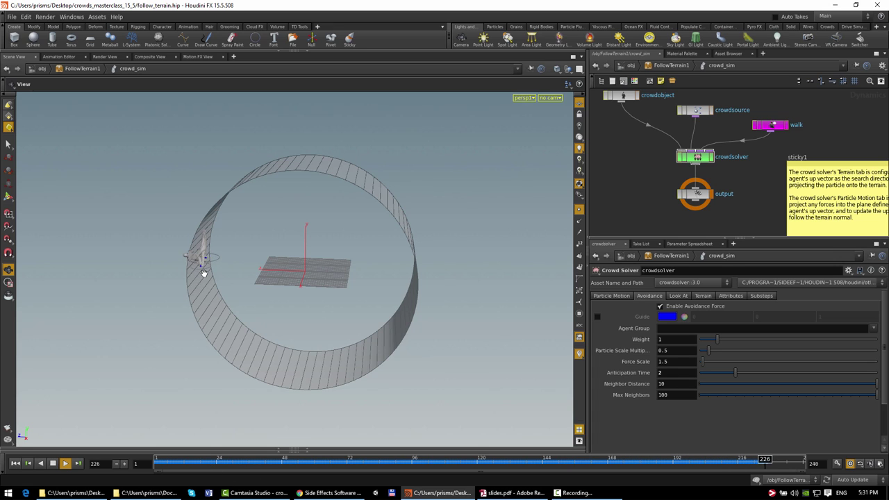
pyautogui.hotkey('ctrl', 'Up')
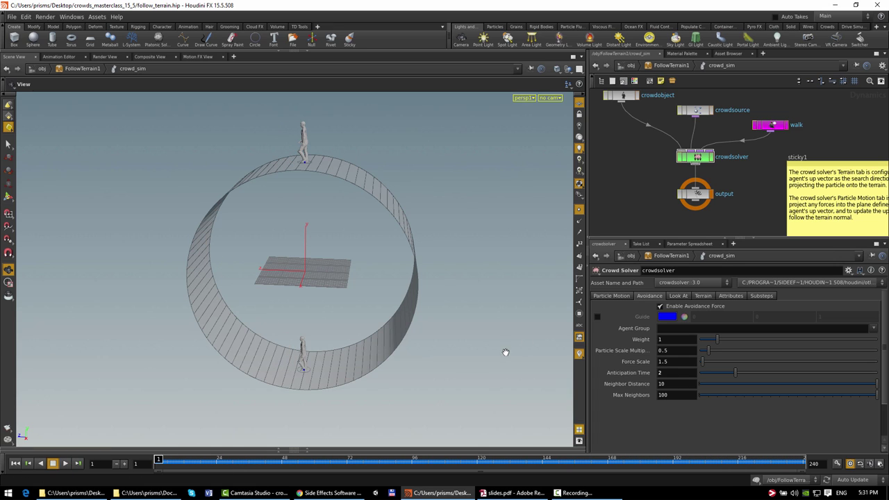
# - Turn on Project Forces for the crowdsolver's particle motion, play the ring simulation from an angled view, and return to frame 1
pyautogui.click(606, 299)
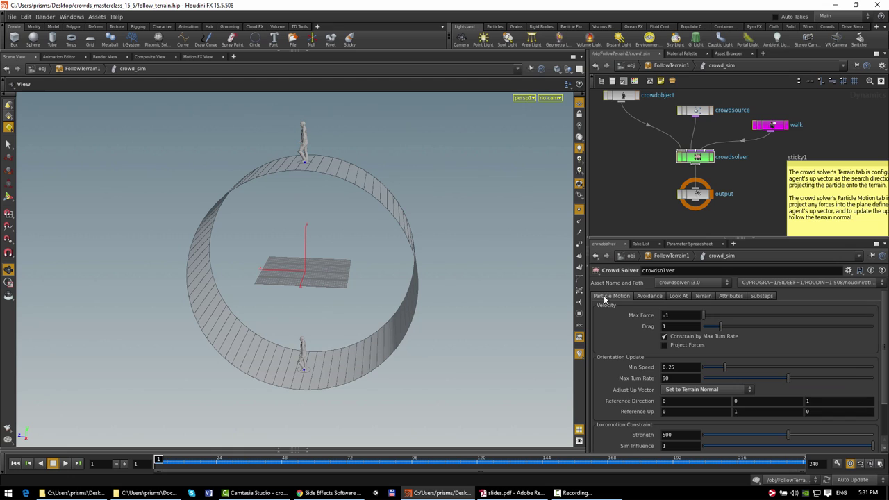
pyautogui.click(681, 345)
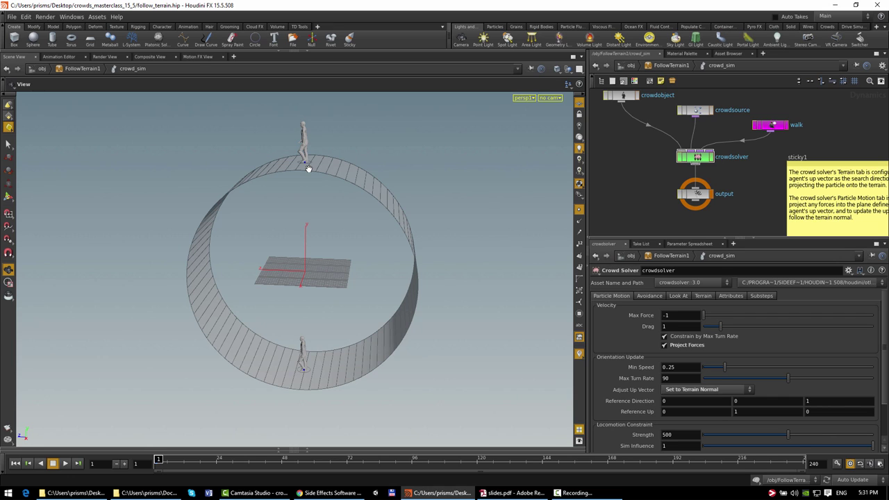
pyautogui.moveTo(316, 199); pyautogui.dragTo(284, 185)
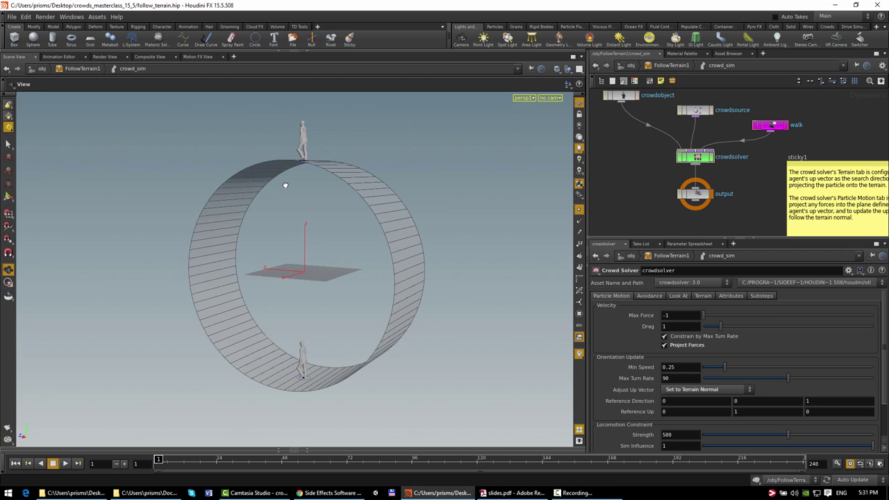
pyautogui.press('Up')
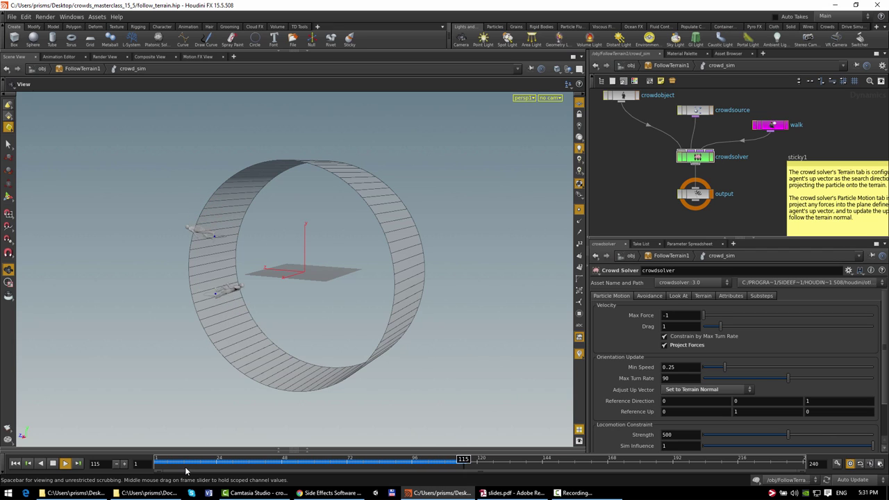
pyautogui.hotkey('ctrl', 'Up')
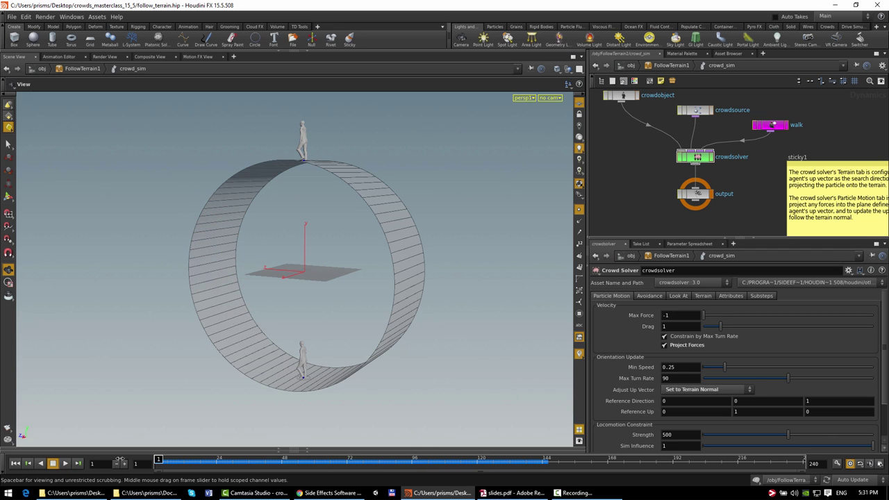
# - Turn on the avoidance force Guide for the crowdsolver and view the ring agents side-on
pyautogui.click(649, 296)
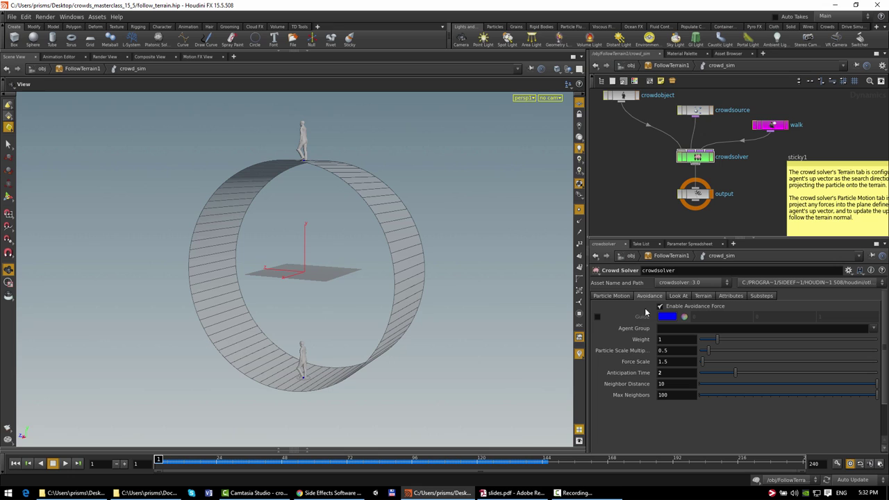
pyautogui.click(598, 317)
pyautogui.moveTo(367, 329); pyautogui.dragTo(411, 321)
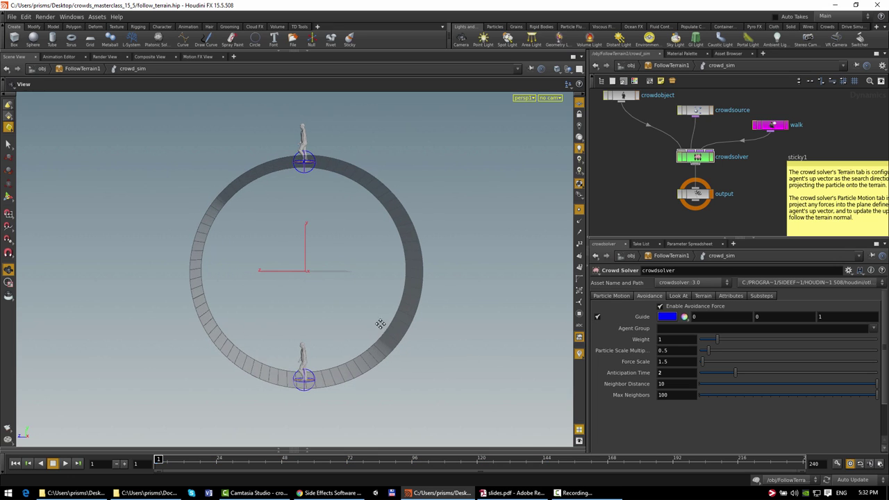
pyautogui.moveTo(381, 322); pyautogui.dragTo(388, 306, button='middle')
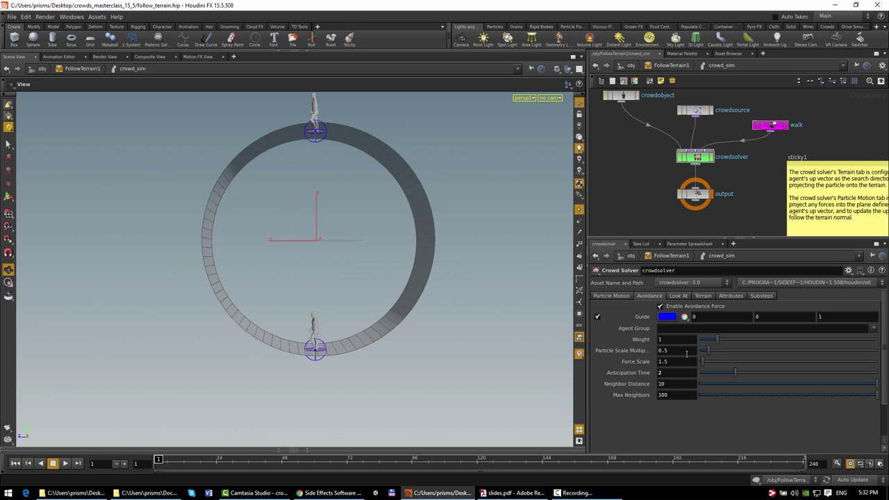
pyautogui.scroll(2, 686, 354)
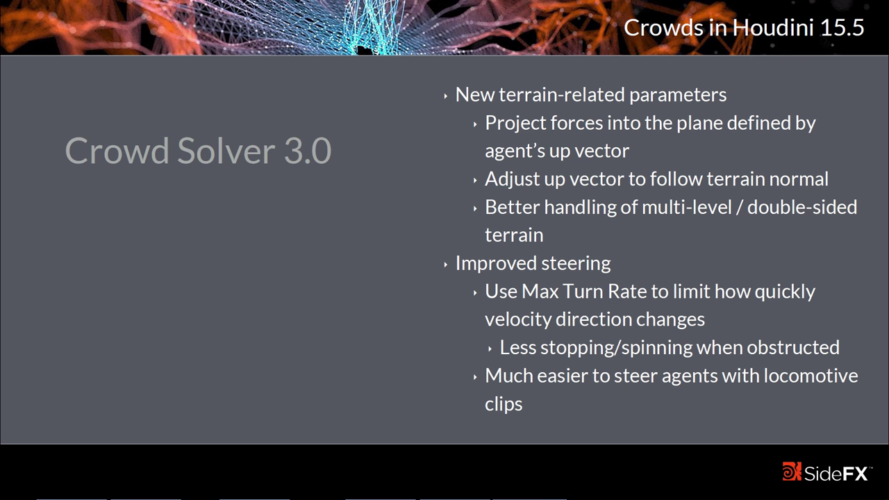
# - Switch from the slides to the steering.hip scene in Houdini and play its crowd simulation
pyautogui.hotkey('alt', 'Tab')
pyautogui.hotkey('alt', 'Tab')
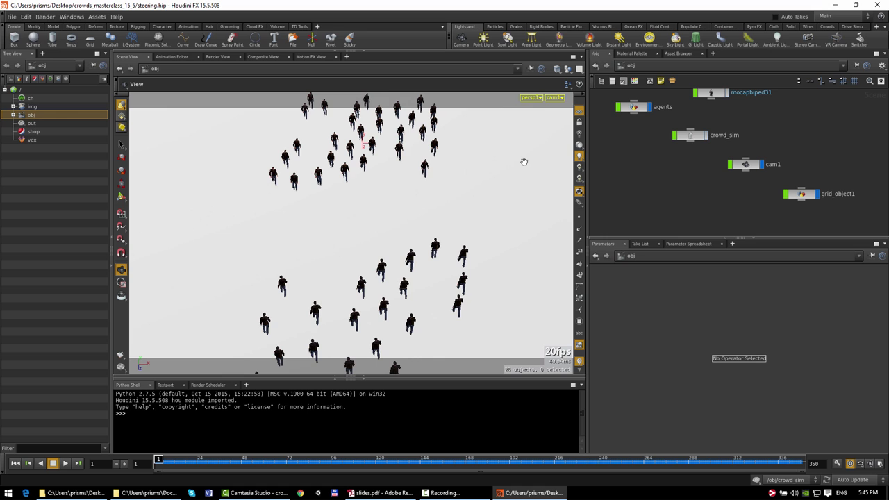
pyautogui.press('Up')
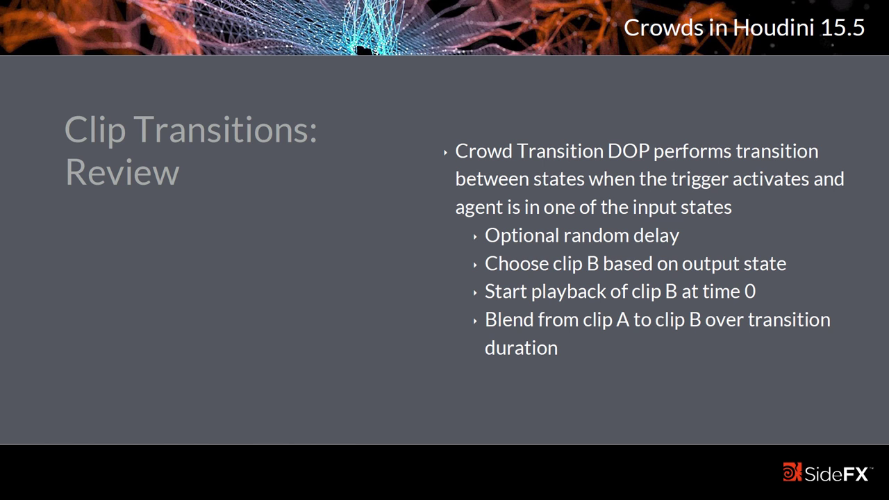
# - Switch to the clip_transitions.hip scene in Houdini and review the parameters of the trigger, idle_to_walk and walk nodes
pyautogui.hotkey('alt', 'Tab')
pyautogui.hotkey('alt', 'Tab')
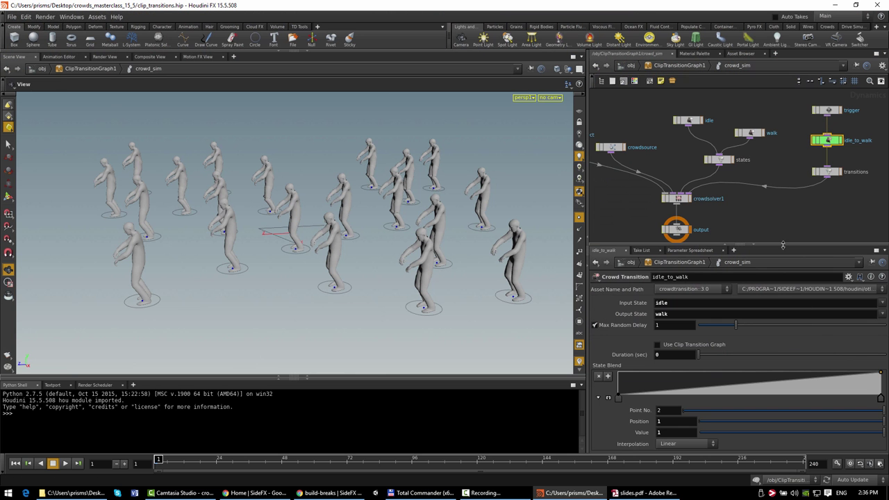
pyautogui.click(829, 110)
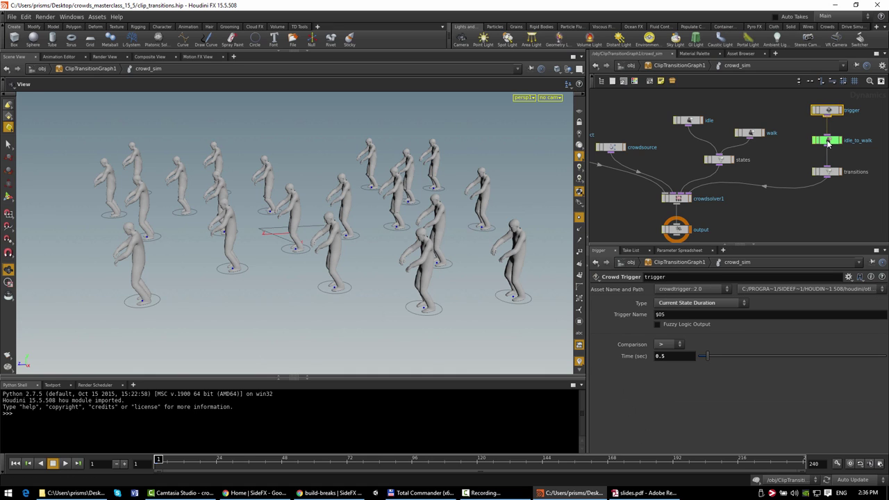
pyautogui.click(827, 141)
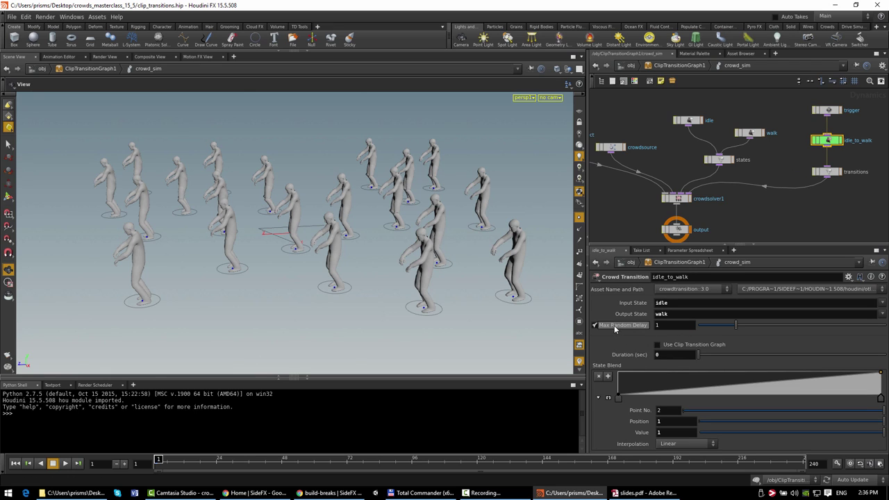
pyautogui.moveTo(617, 330)
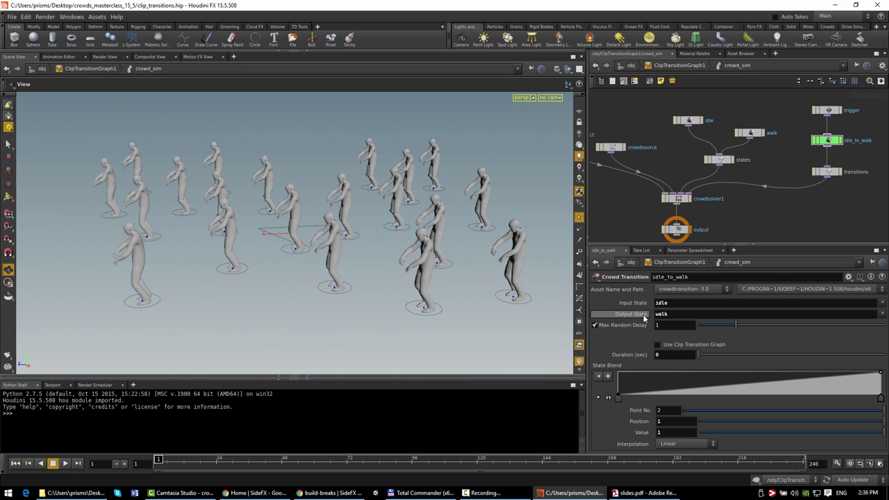
pyautogui.click(753, 134)
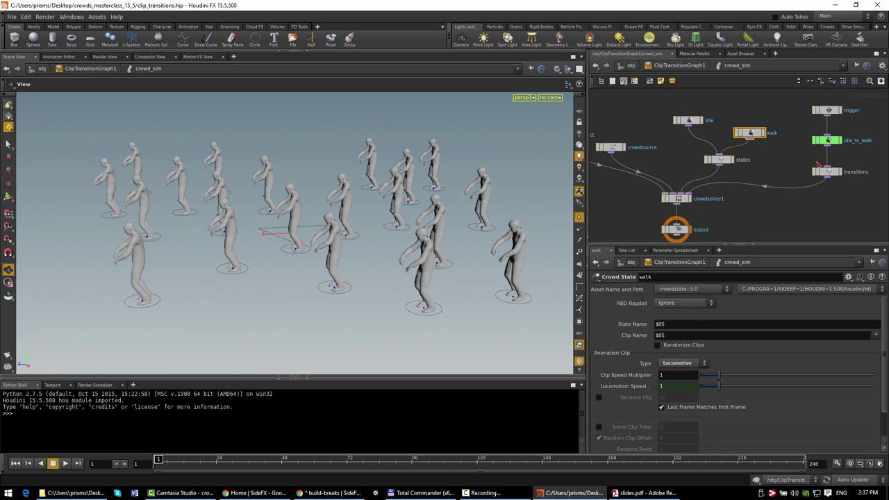
pyautogui.click(826, 140)
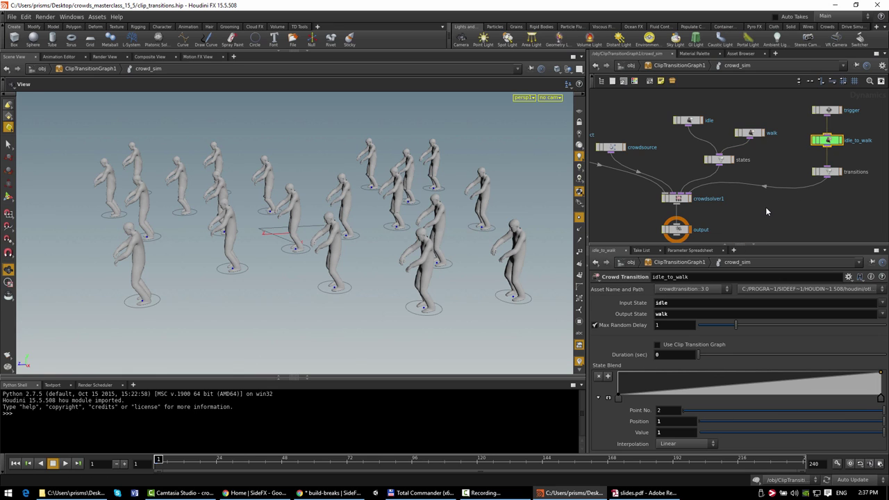
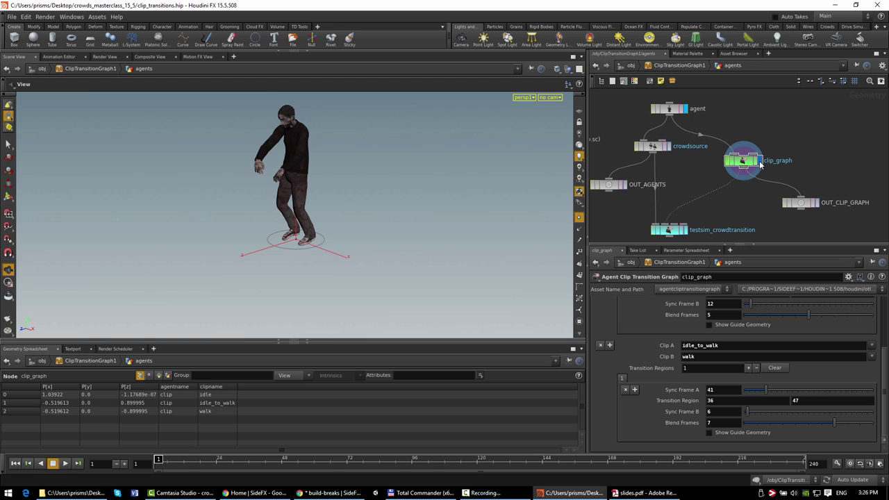
# - Display the clip_graph node's output and turn on Show Guide Geometry for the idle_to_walk to walk transition region
pyautogui.click(759, 161)
pyautogui.scroll(4, 623, 326)
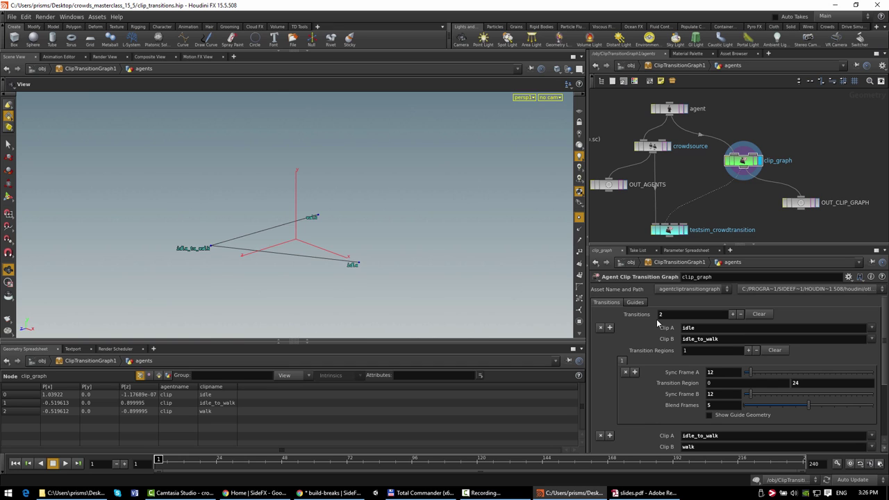
pyautogui.scroll(-5, 656, 319)
pyautogui.scroll(-1, 662, 350)
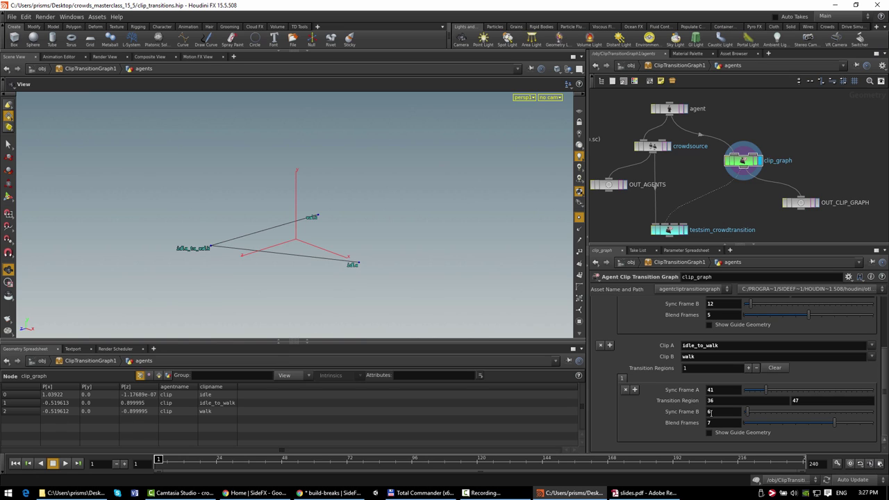
pyautogui.click(719, 433)
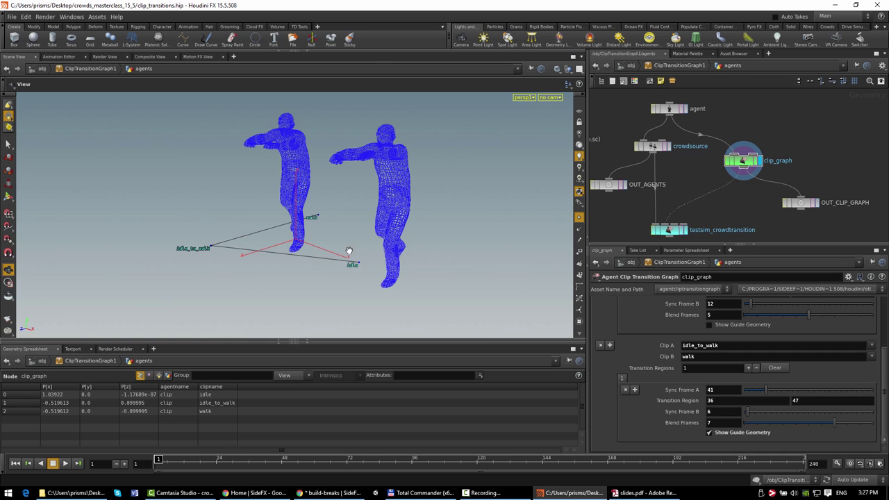
pyautogui.moveTo(349, 252); pyautogui.dragTo(427, 287)
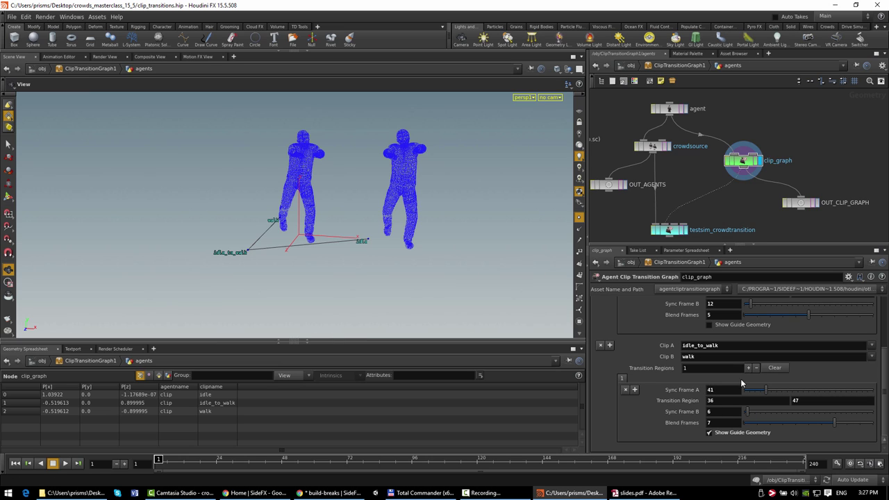
# - Try other Sync Frame B values for the idle_to_walk to walk transition, restore it to 6, and compare the guide poses
pyautogui.click(719, 411)
pyautogui.scroll(2, 718, 411)
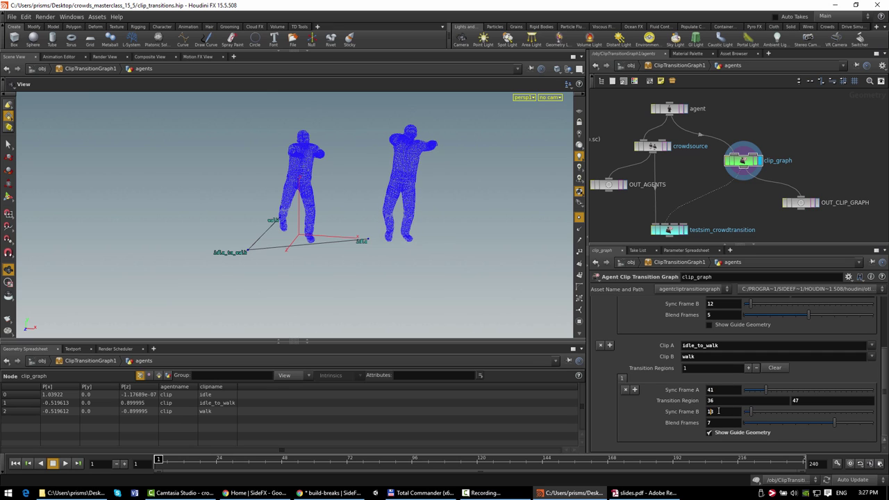
pyautogui.scroll(-1, 718, 411)
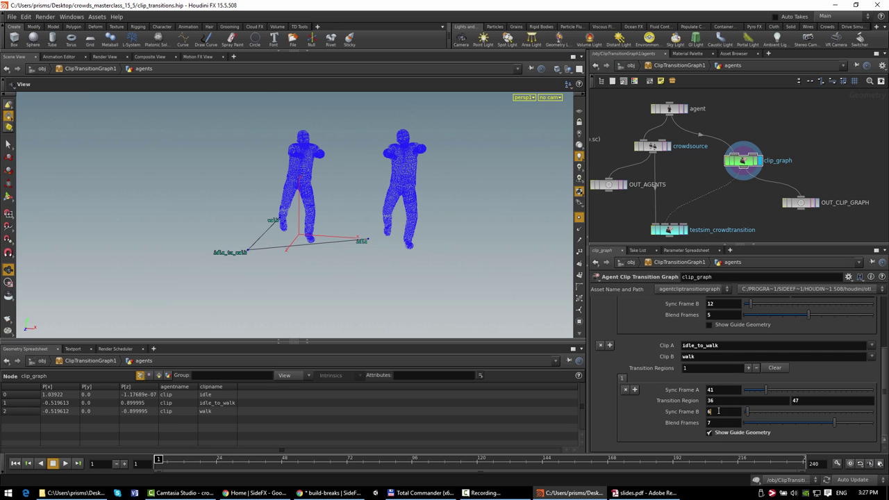
pyautogui.scroll(1, 719, 411)
pyautogui.moveTo(376, 234); pyautogui.dragTo(375, 250)
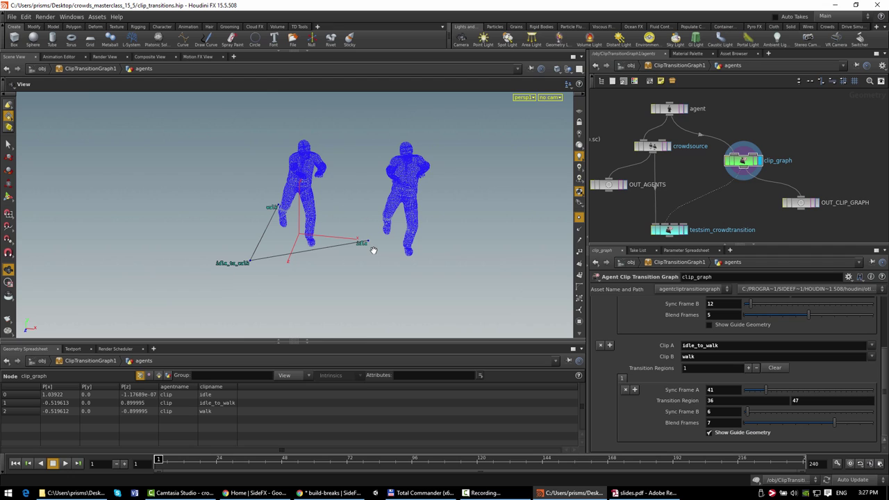
# - Select the testsim_crowdtransition node, display its output, and frame all of its agents in the viewport
pyautogui.scroll(3, 681, 350)
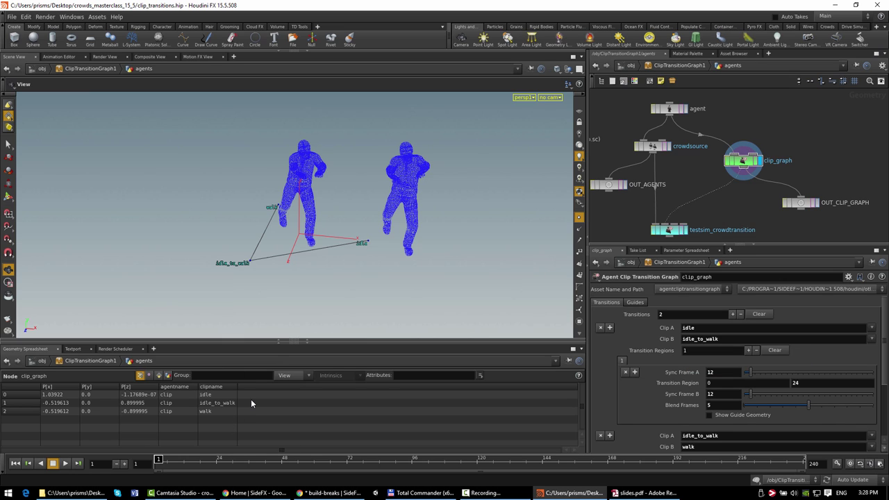
pyautogui.moveTo(708, 214); pyautogui.dragTo(714, 195, button='middle')
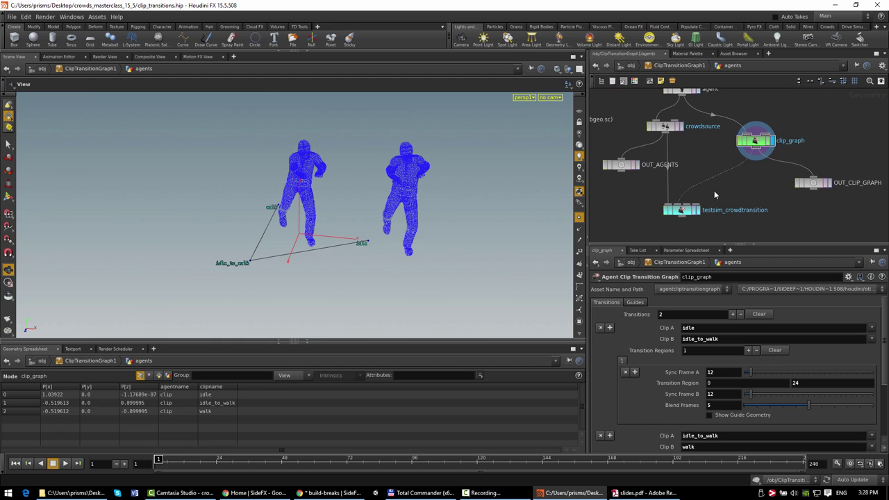
pyautogui.click(684, 211)
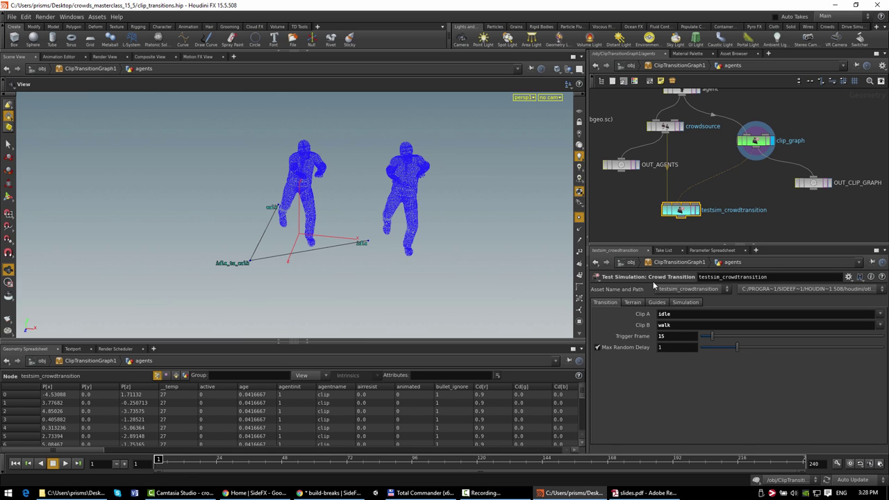
pyautogui.middleClick(697, 214)
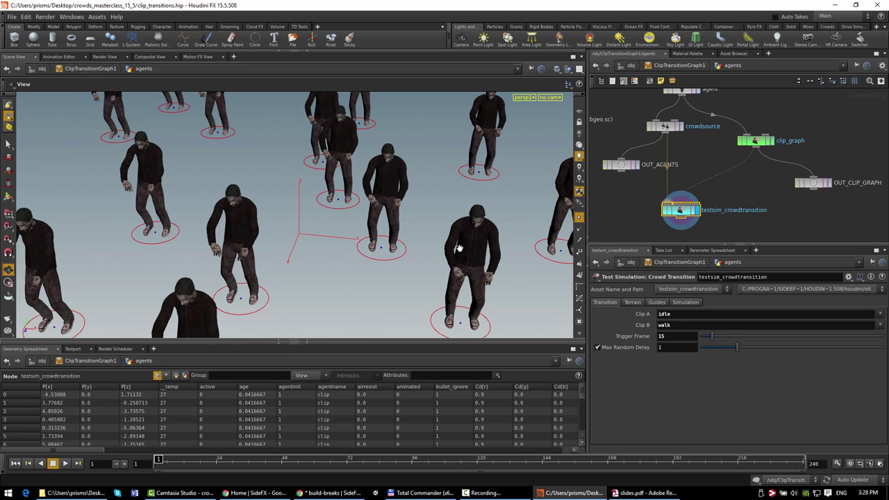
pyautogui.hotkey('space', 'h')
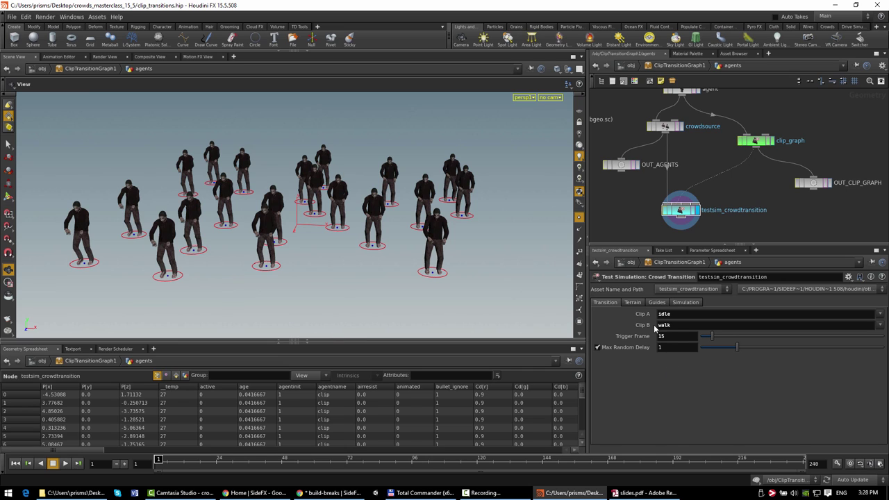
# - Review testsim_crowdtransition's terrain, simulation, guide colour and transition parameters, and play the idle to walk test simulation
pyautogui.click(635, 303)
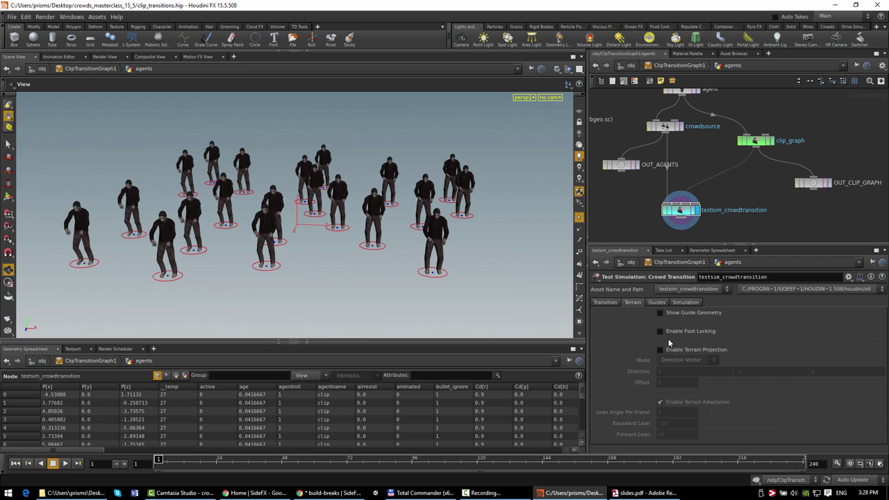
pyautogui.click(681, 303)
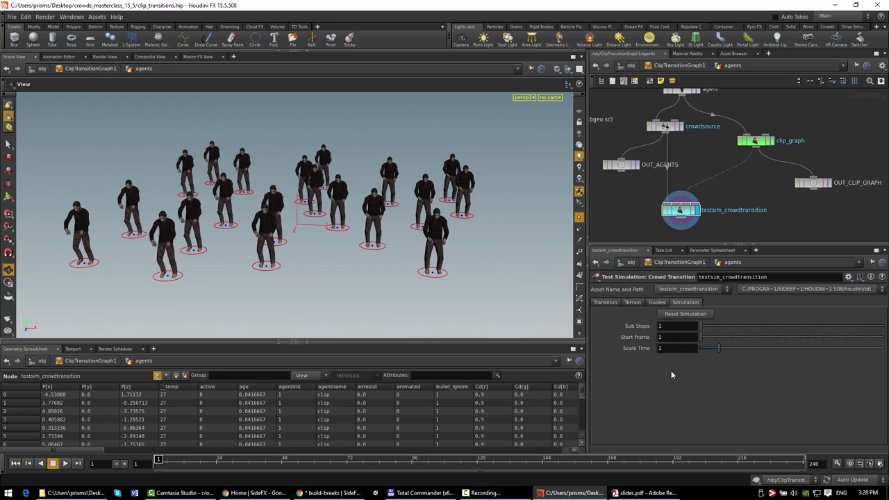
pyautogui.click(656, 302)
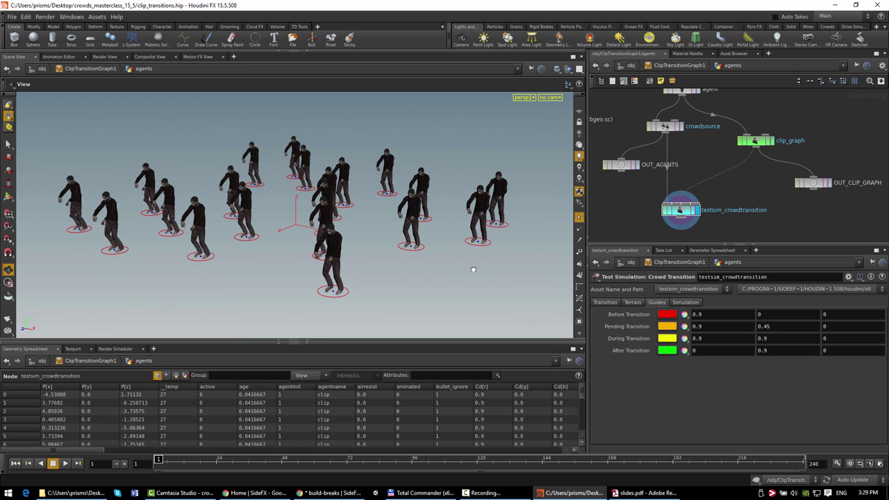
pyautogui.click(602, 303)
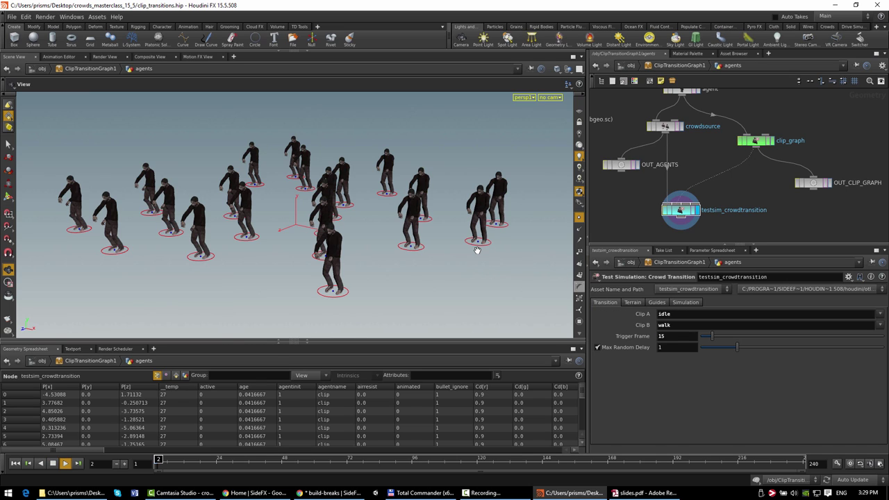
pyautogui.press('Up')
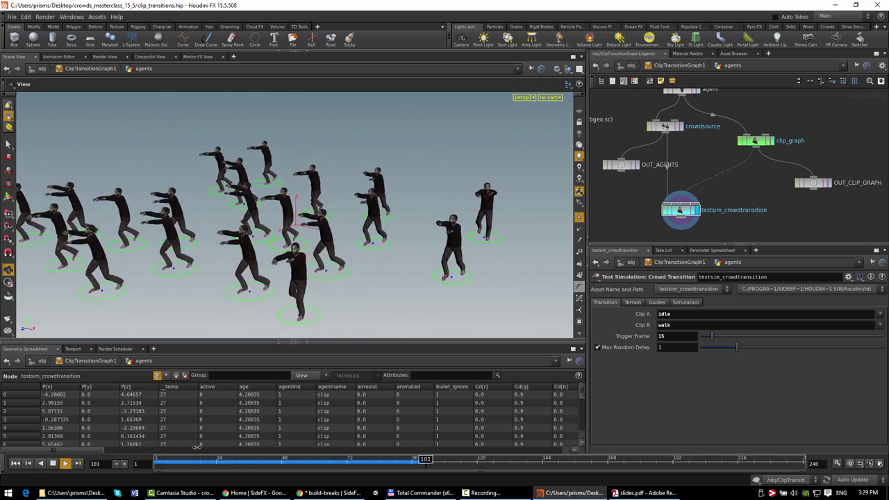
# - Set the crowdobject's Clip Transition Graph to the OUT_CLIP_GRAPH node in the agents network
pyautogui.click(161, 464)
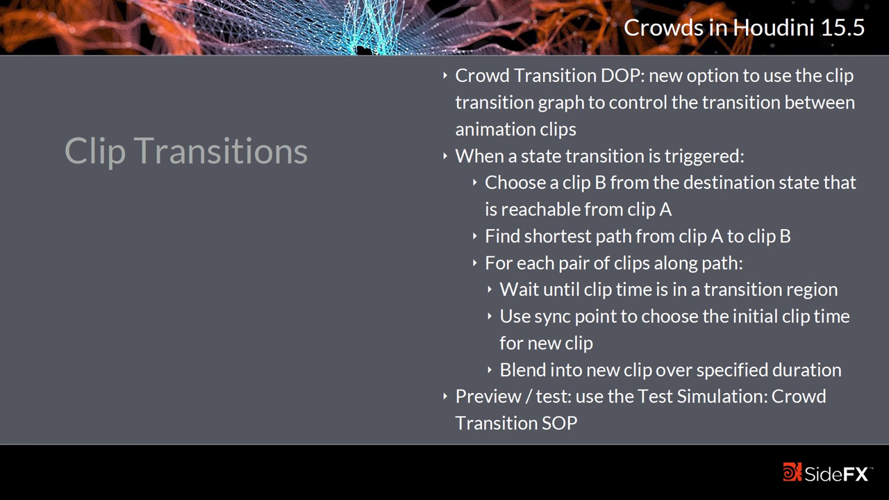
pyautogui.hotkey('alt', 'Tab')
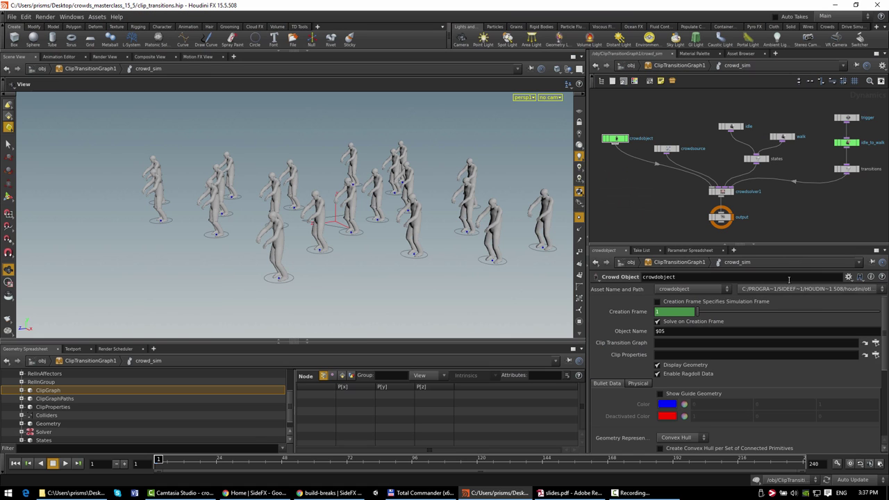
pyautogui.click(877, 345)
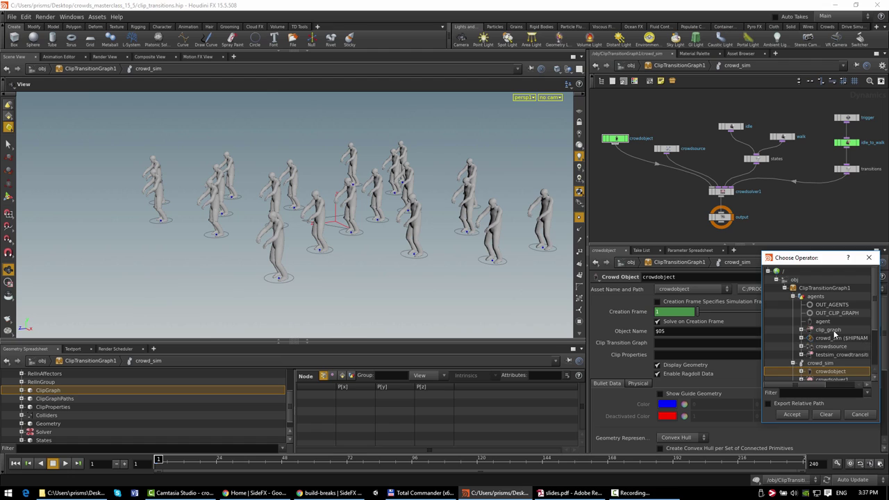
pyautogui.doubleClick(832, 313)
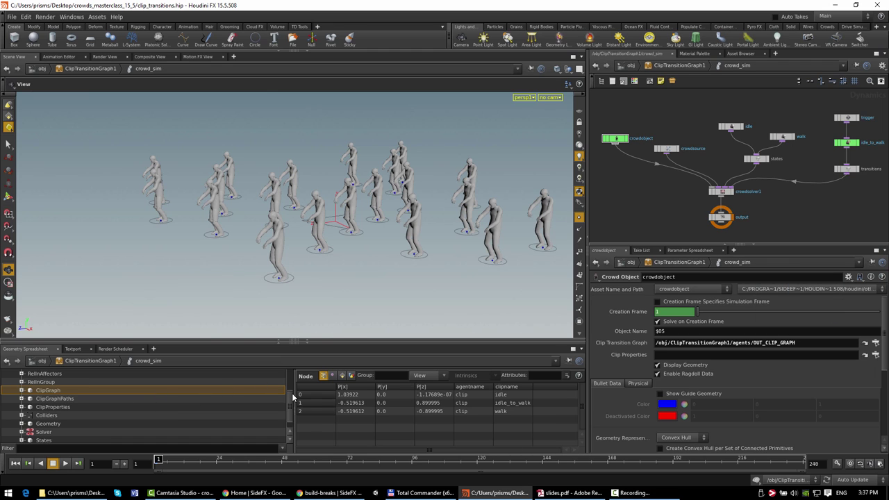
# - Inspect the crowdobject's Geometry and ClipGraph simulation data in the Geometry Spreadsheet
pyautogui.scroll(-1, 46, 411)
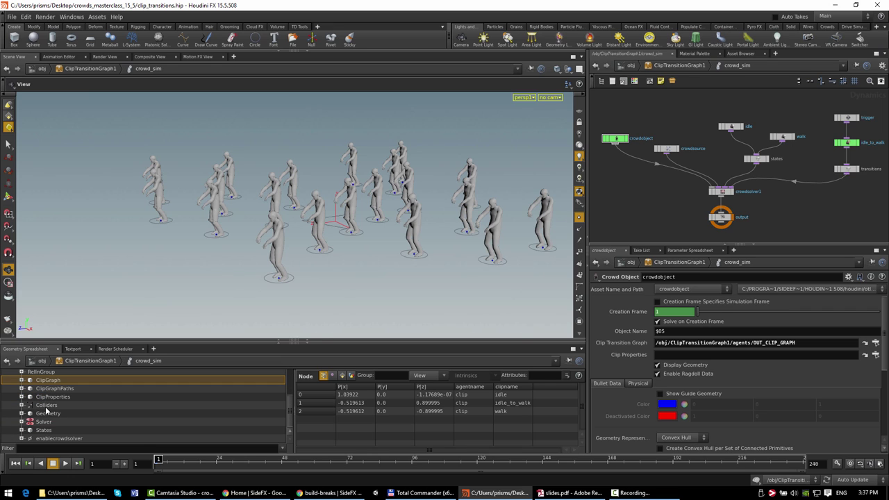
pyautogui.click(46, 413)
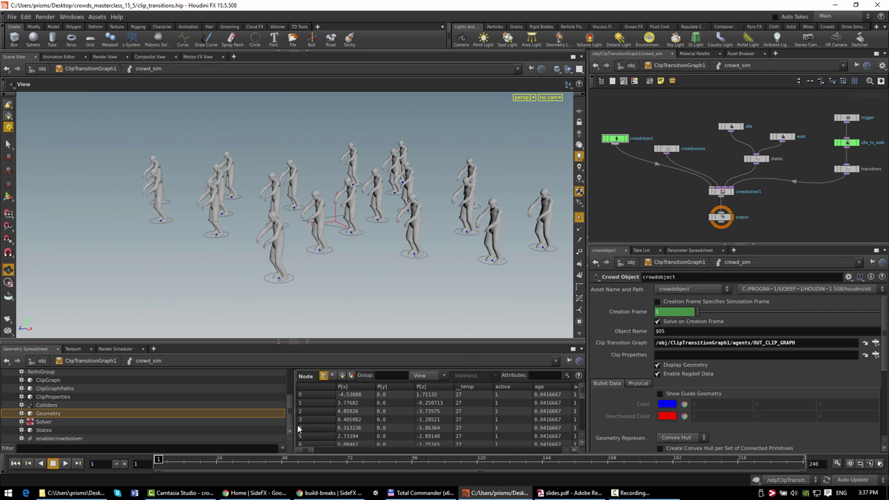
pyautogui.scroll(6, 187, 421)
pyautogui.click(69, 431)
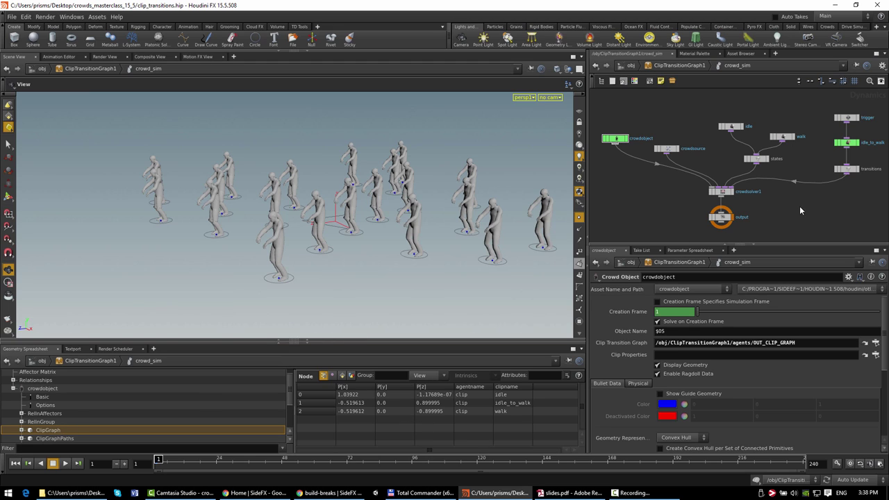
# - Select the idle_to_walk Crowd Transition node and enable Use Clip Transition Graph
pyautogui.moveTo(805, 201); pyautogui.dragTo(736, 200, button='middle')
pyautogui.click(745, 152)
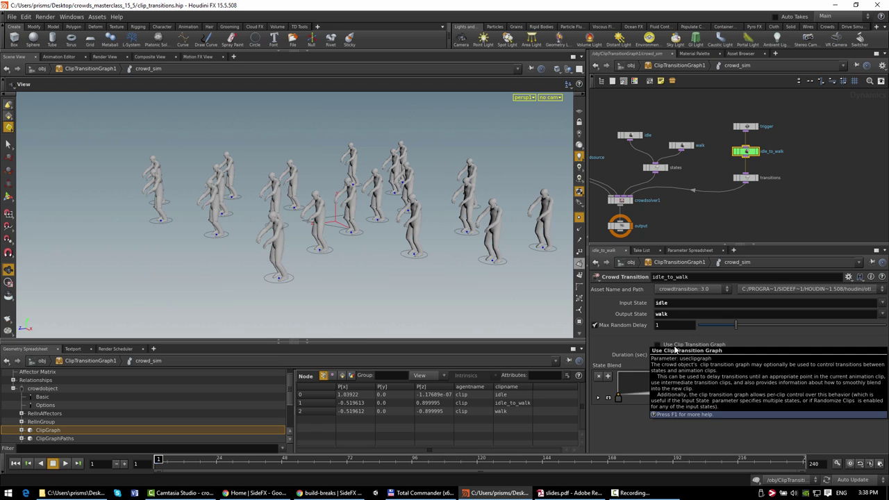
pyautogui.click(674, 345)
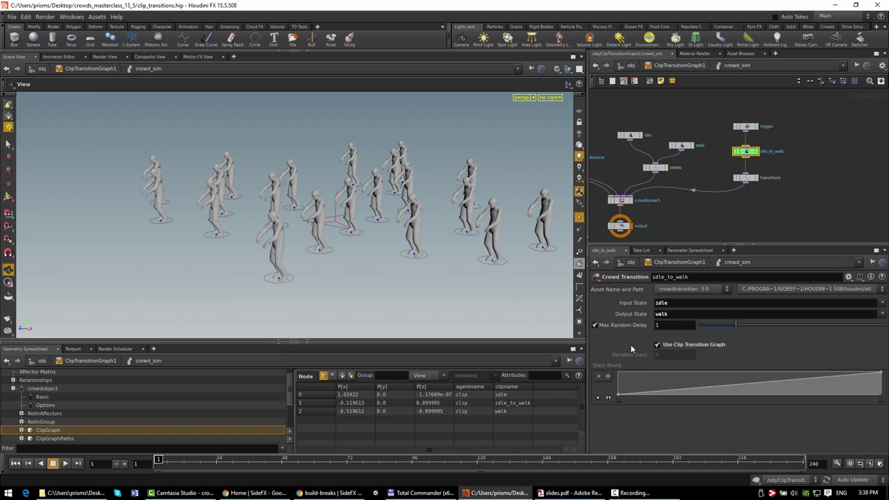
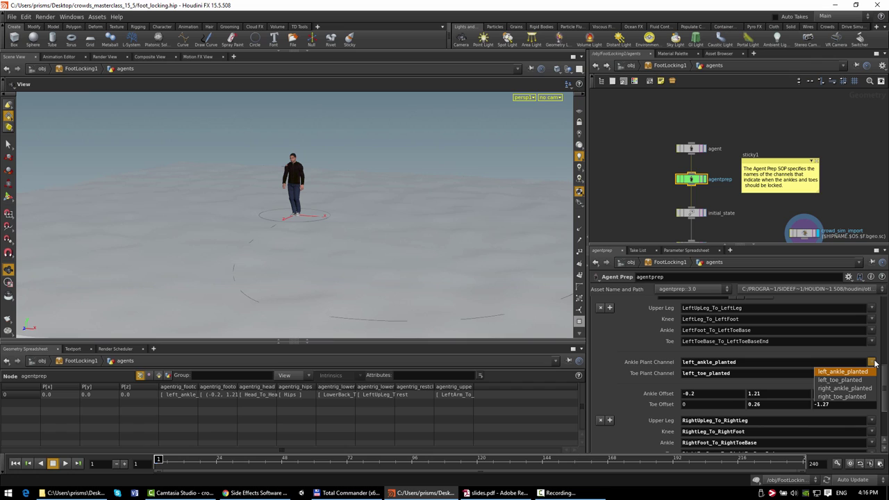
# - Check agentprep's Ankle Plant Channel choices for the left leg, leave the agents network and enter the crowd_sim network
pyautogui.click(872, 363)
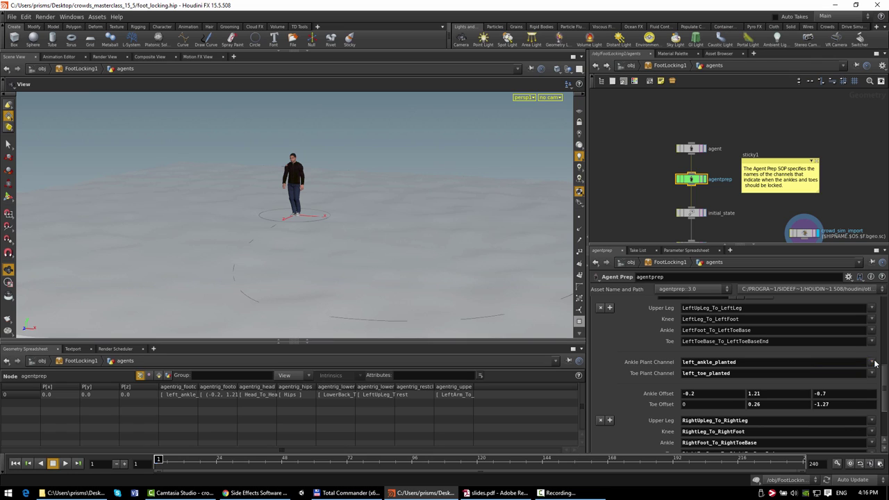
pyautogui.click(660, 168)
pyautogui.click(595, 65)
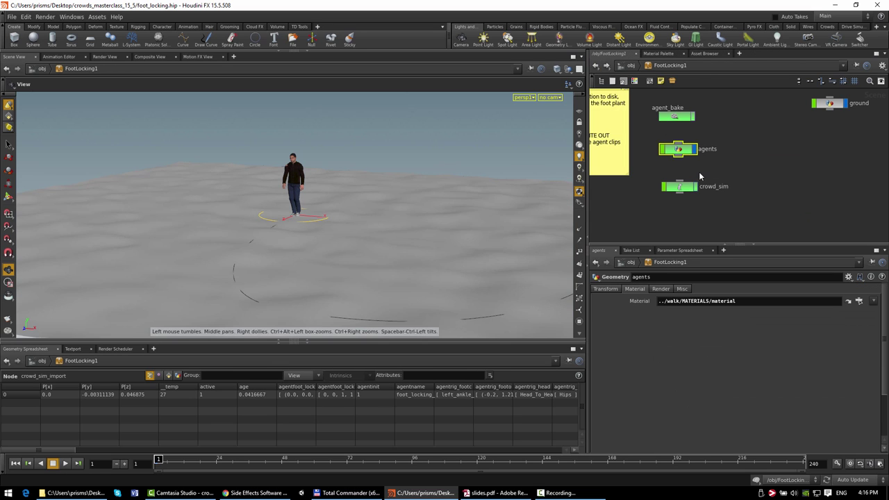
pyautogui.doubleClick(684, 182)
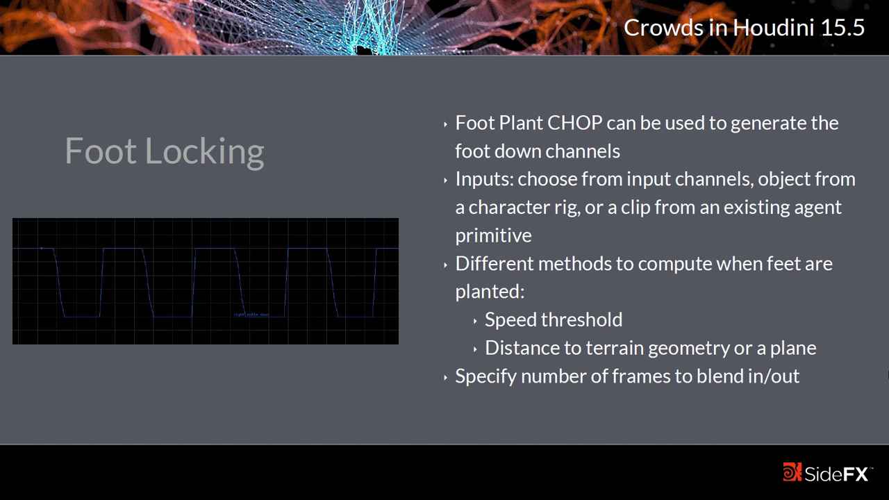
# - Try the Agent source on the walk_left_ankle_planted Foot Plant node and return Source to Object
pyautogui.hotkey('alt', 'Tab')
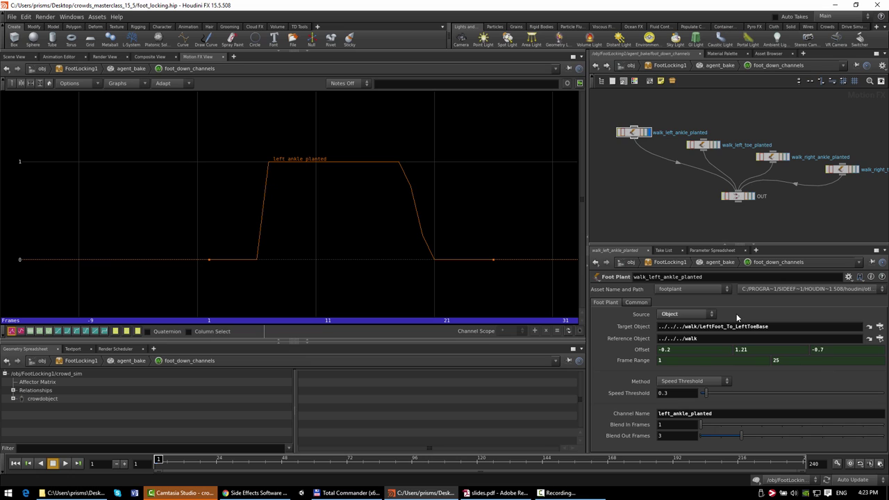
pyautogui.click(713, 316)
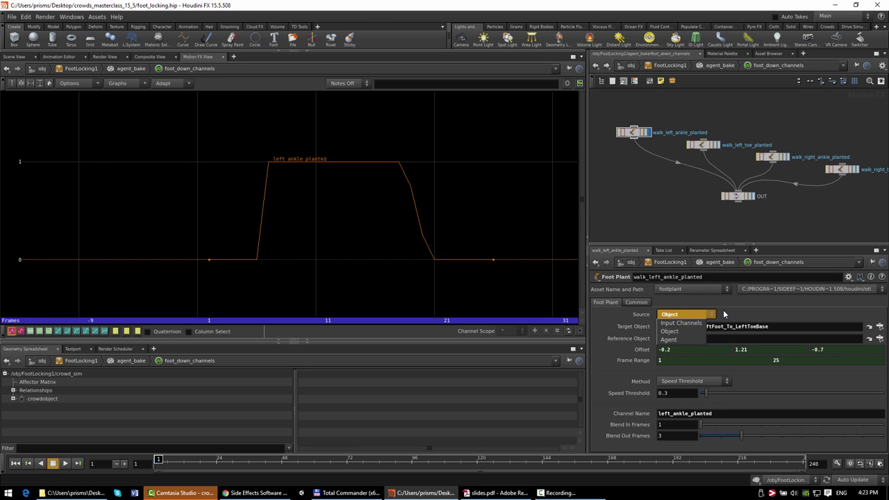
pyautogui.click(670, 331)
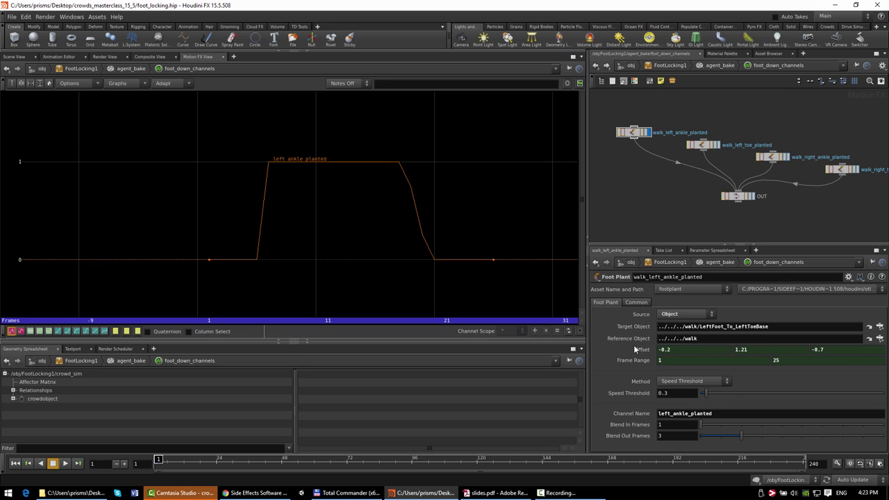
pyautogui.click(679, 318)
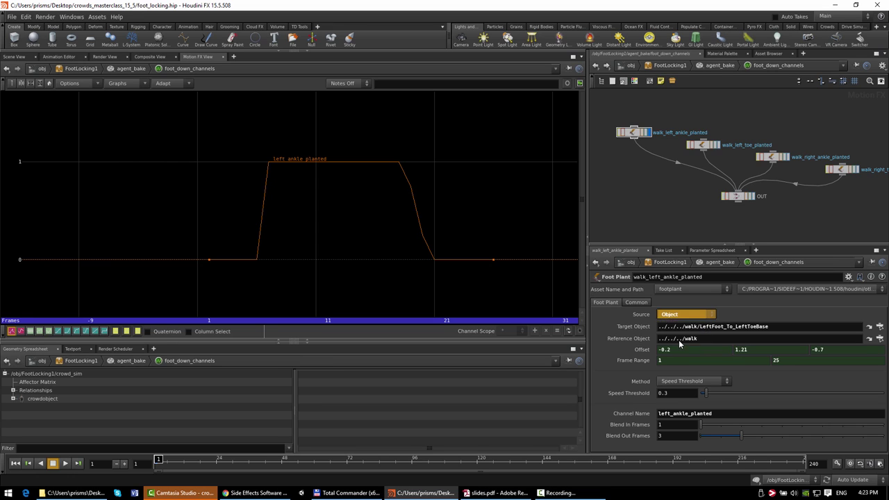
pyautogui.click(678, 340)
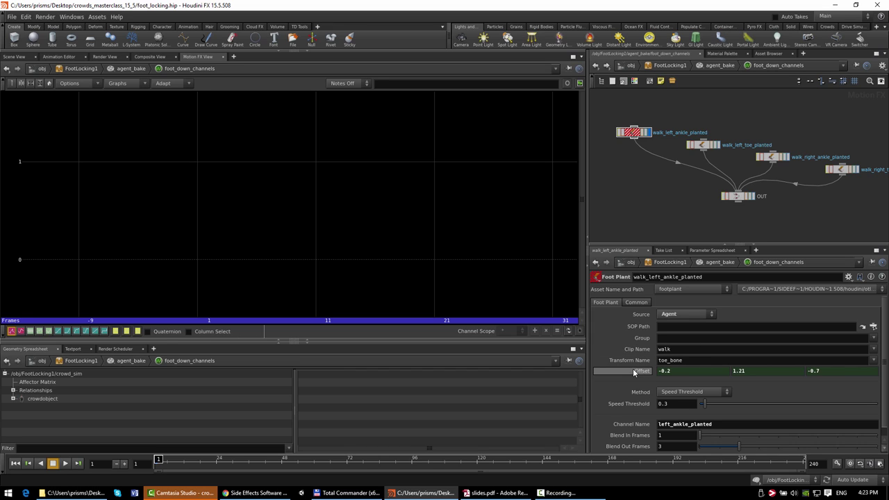
pyautogui.click(687, 315)
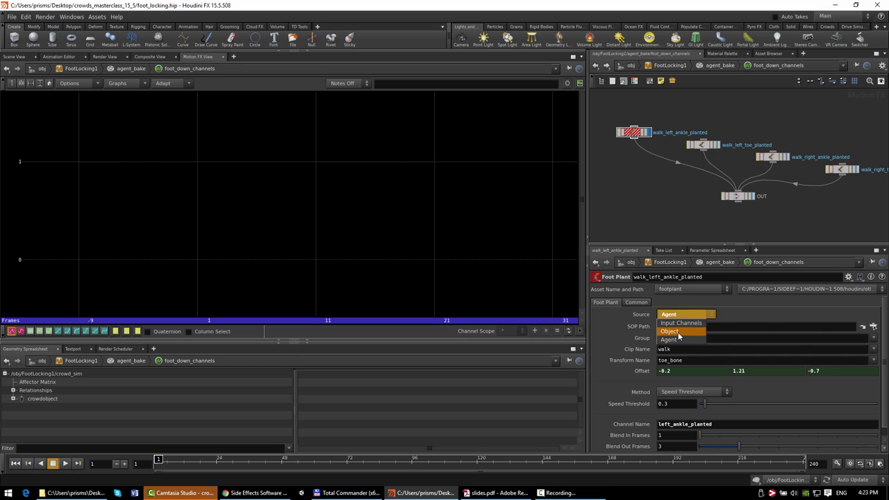
pyautogui.click(670, 331)
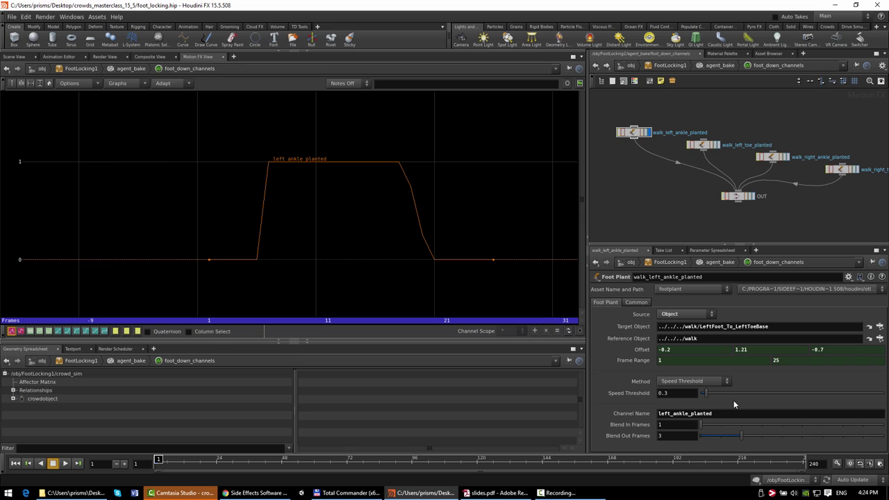
# - Try the Distance from Terrain method with a SOP terrain source on walk_left_ankle_planted and return Method to Speed Threshold
pyautogui.click(686, 380)
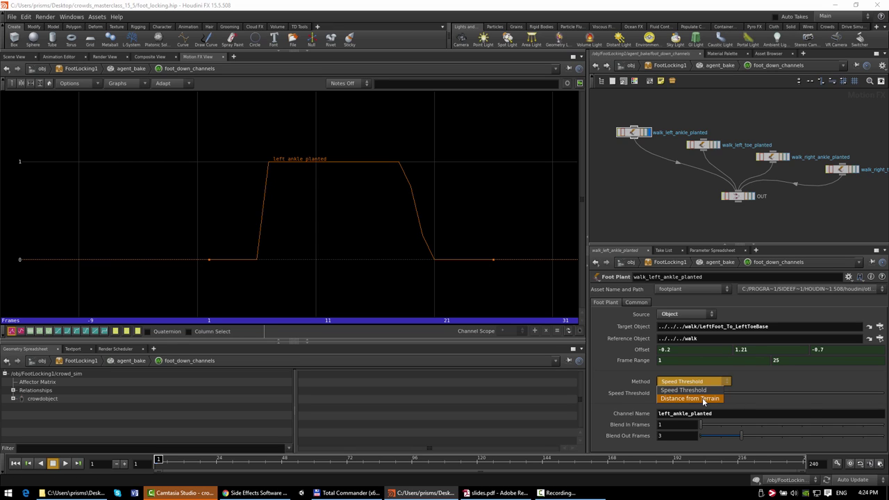
pyautogui.click(688, 397)
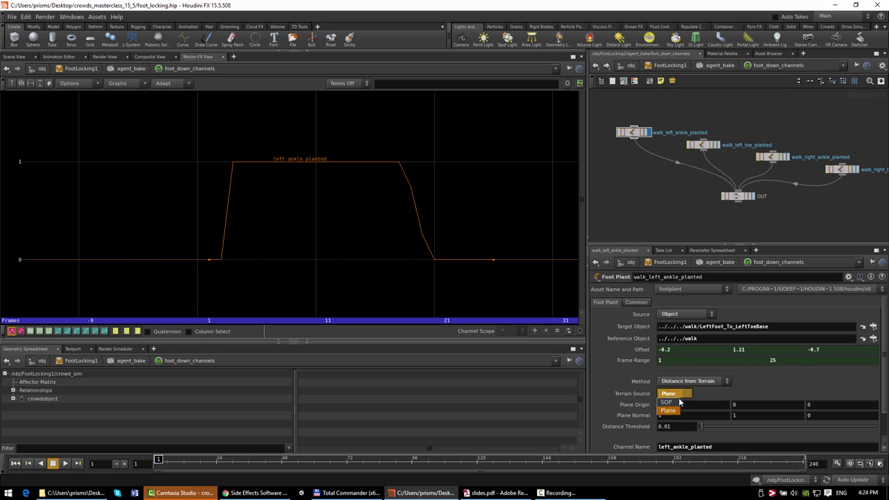
pyautogui.click(677, 402)
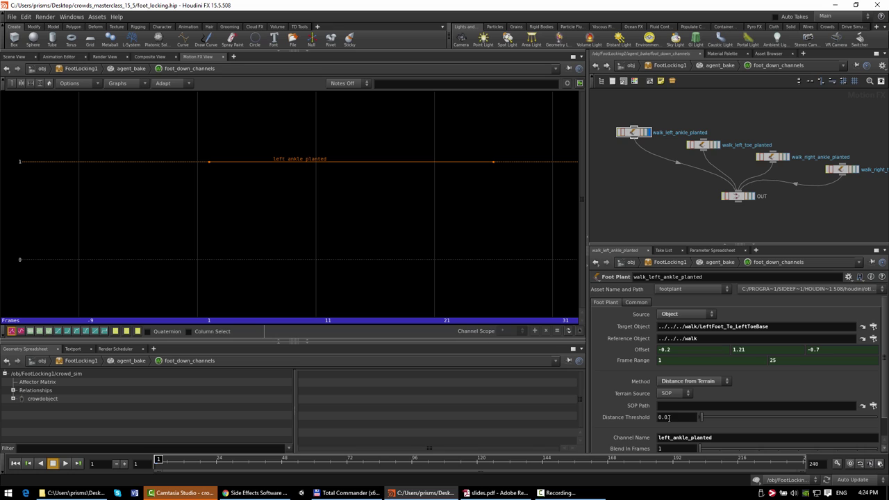
pyautogui.click(689, 382)
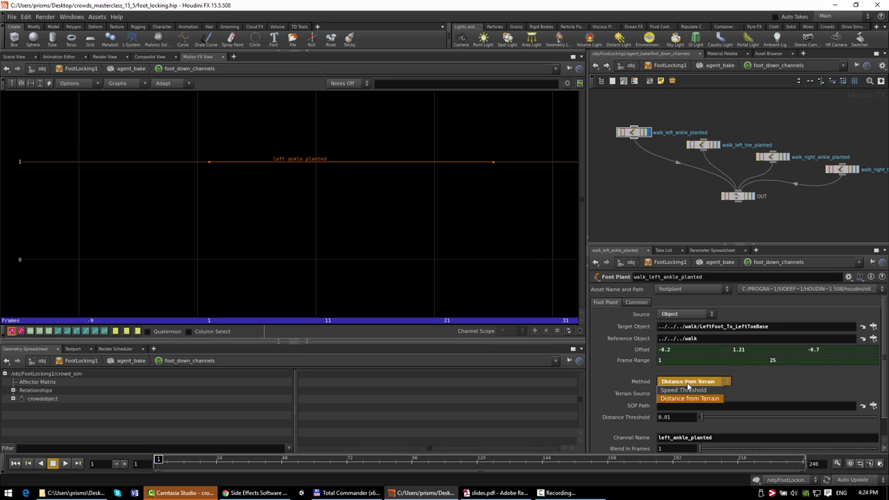
pyautogui.click(684, 390)
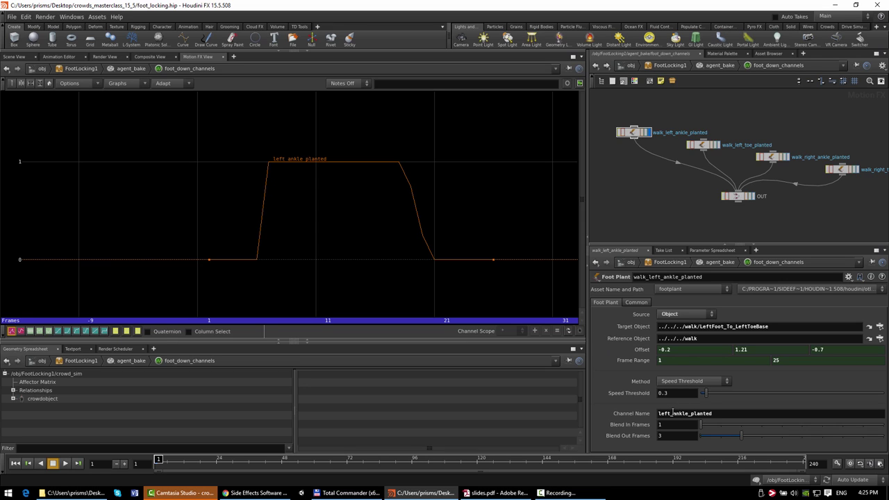
# - Try Blend In Frames values up to 4 on walk_left_ankle_planted, restore it to 1, and compare the channel curve
pyautogui.click(672, 422)
pyautogui.scroll(3, 670, 423)
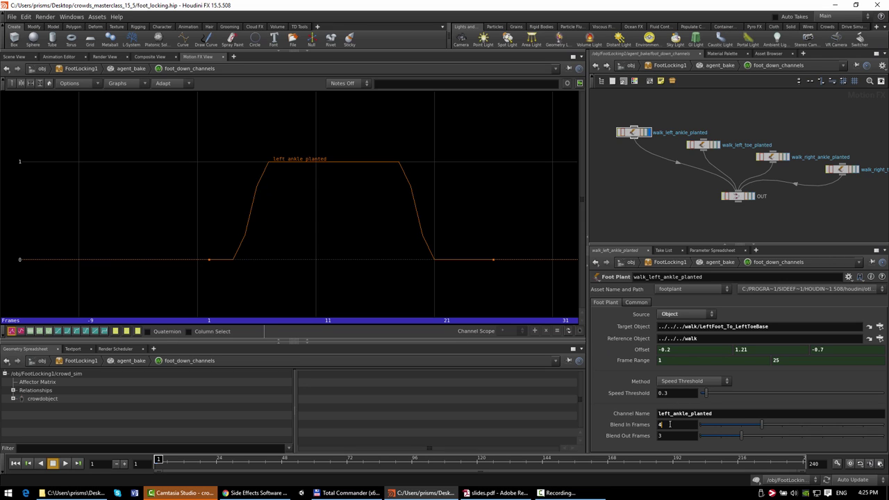
pyautogui.scroll(-3, 670, 425)
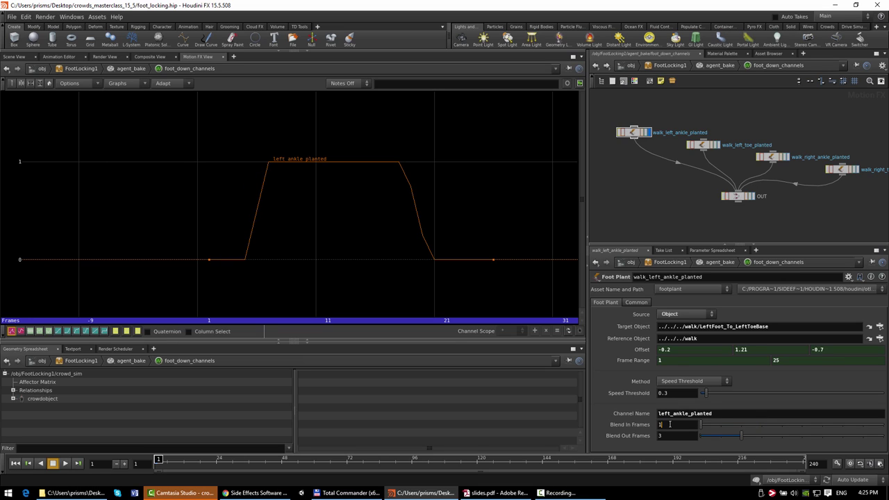
pyautogui.scroll(3, 670, 436)
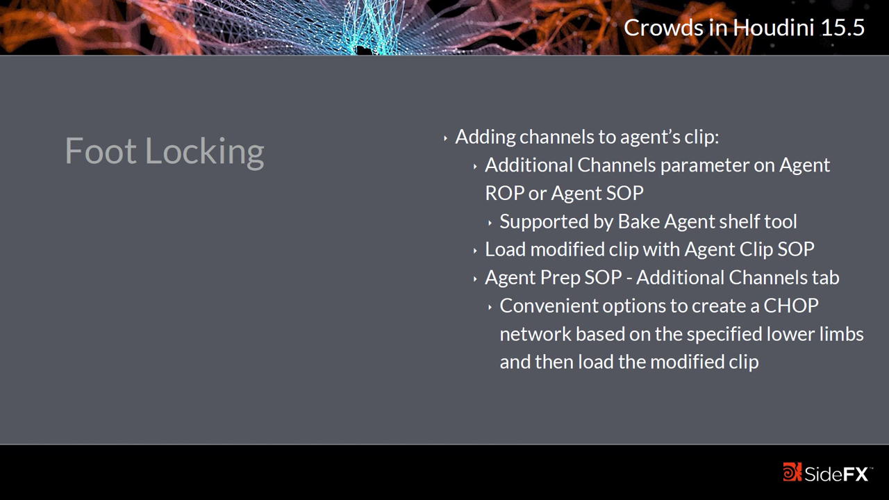
# - Follow the walk Agent node's Additional Channels to foot_down_channels, review its four Foot Plant nodes and return to agent_bake
pyautogui.hotkey('alt', 'Tab')
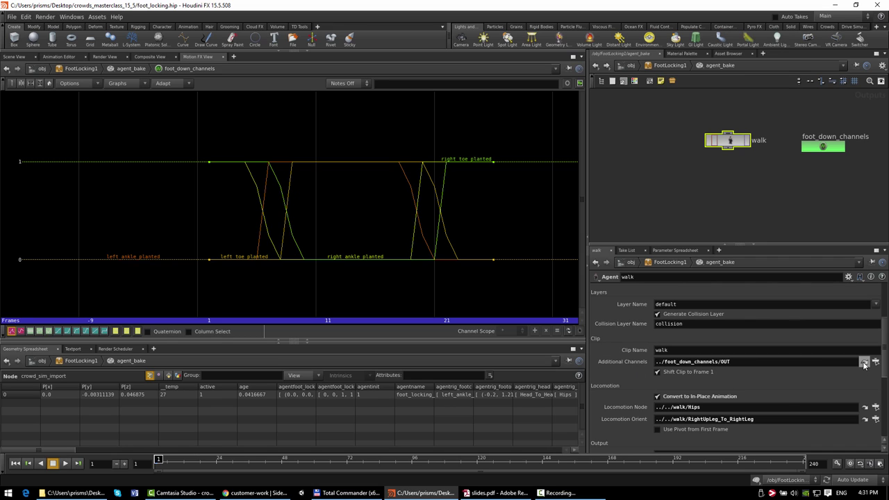
pyautogui.click(864, 366)
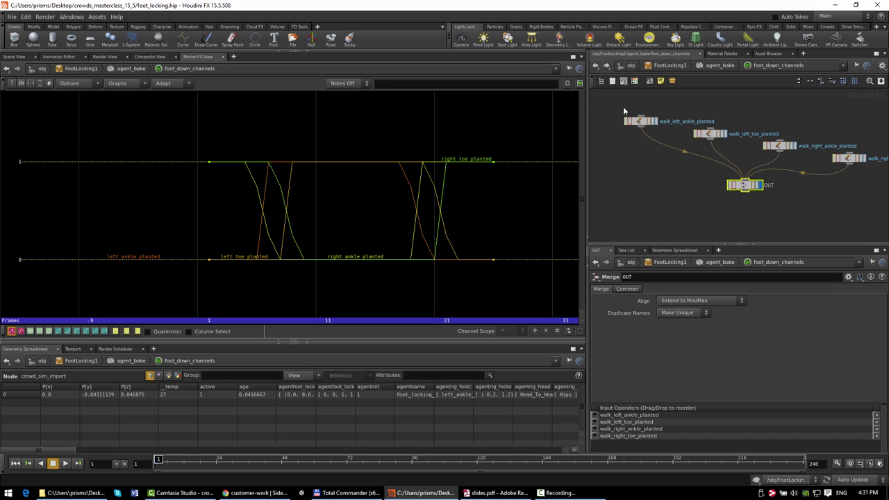
pyautogui.moveTo(623, 106); pyautogui.dragTo(877, 175)
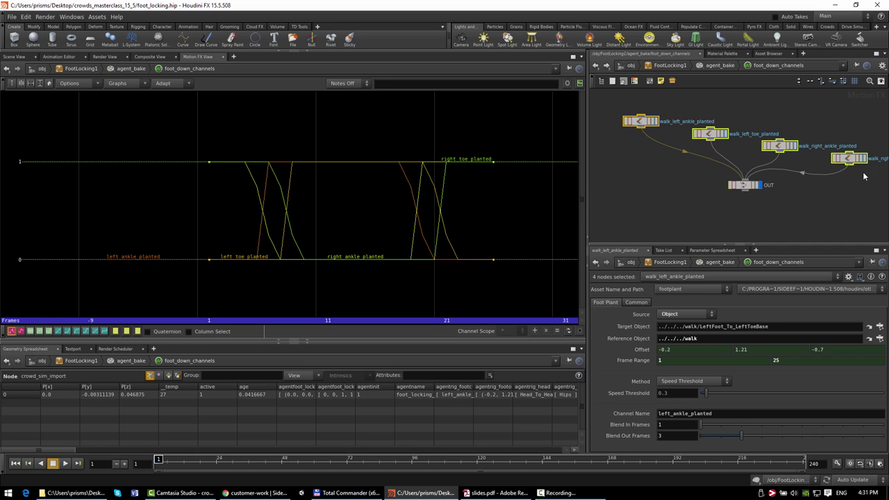
pyautogui.click(838, 209)
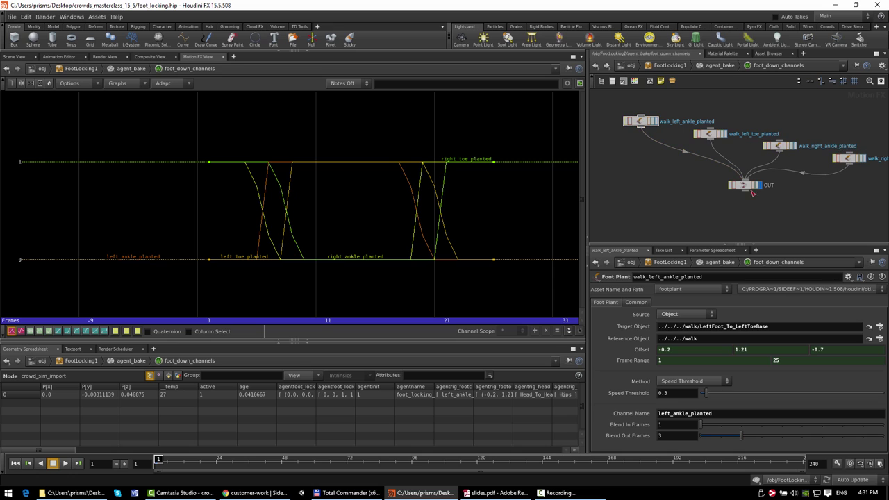
pyautogui.click(733, 67)
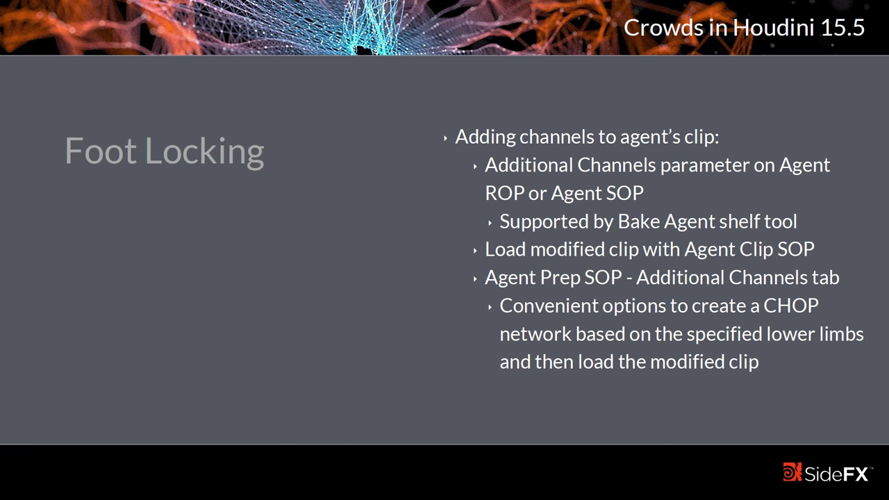
# - Review the lower limb joints, ankle and toe plant channels and offsets in agentprep's agent settings
pyautogui.hotkey('alt', 'Tab')
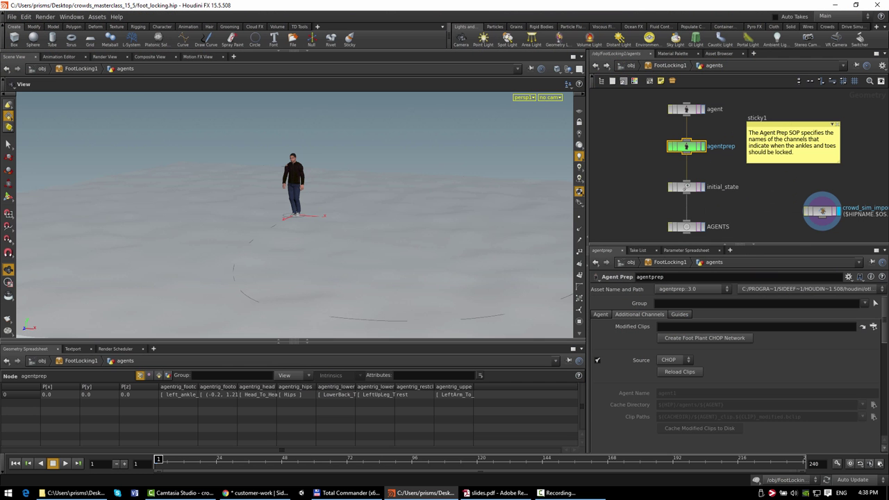
pyautogui.click(600, 315)
pyautogui.scroll(-6, 630, 368)
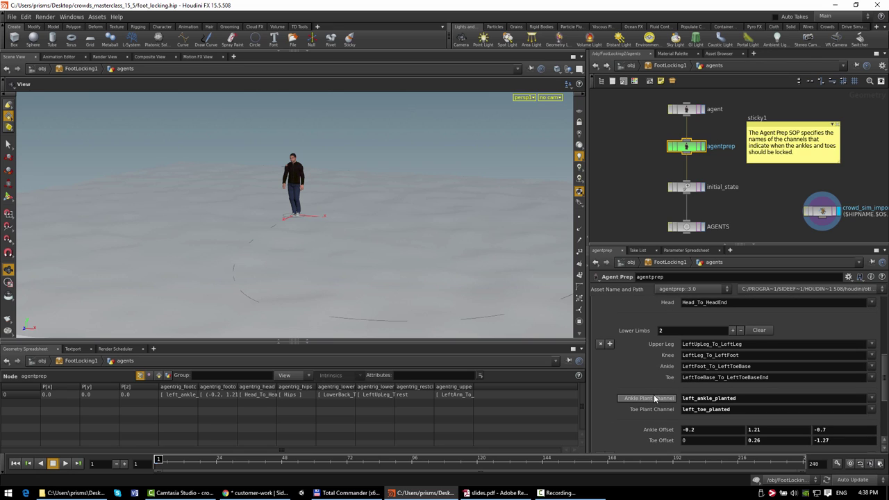
# - Create a Foot Plant CHOP network from agentprep's Additional Channels settings
pyautogui.scroll(1, 642, 338)
pyautogui.scroll(6, 643, 338)
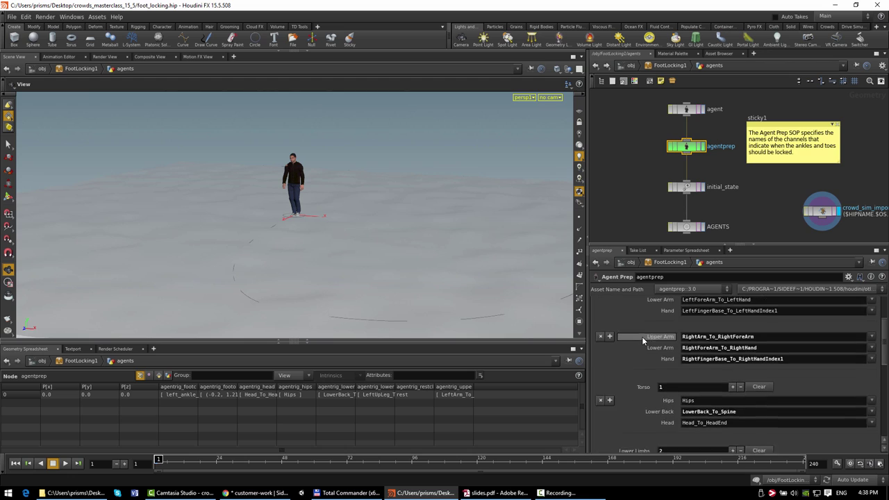
pyautogui.click(648, 315)
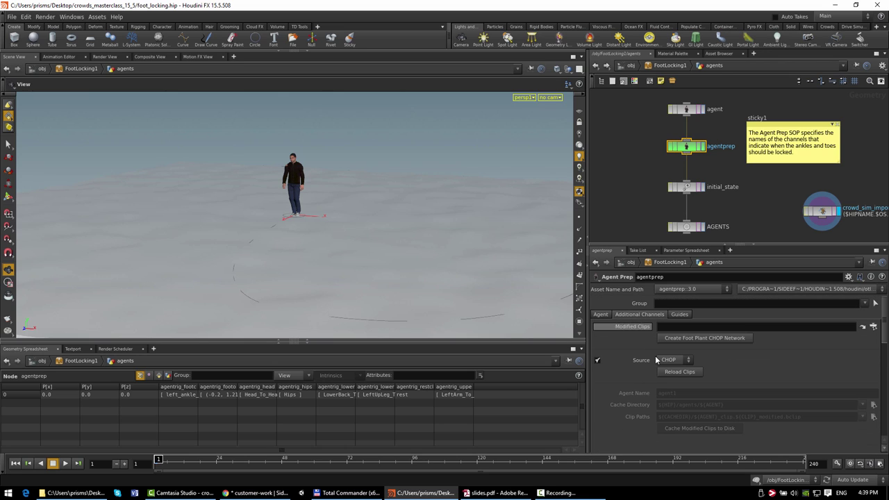
pyautogui.click(693, 339)
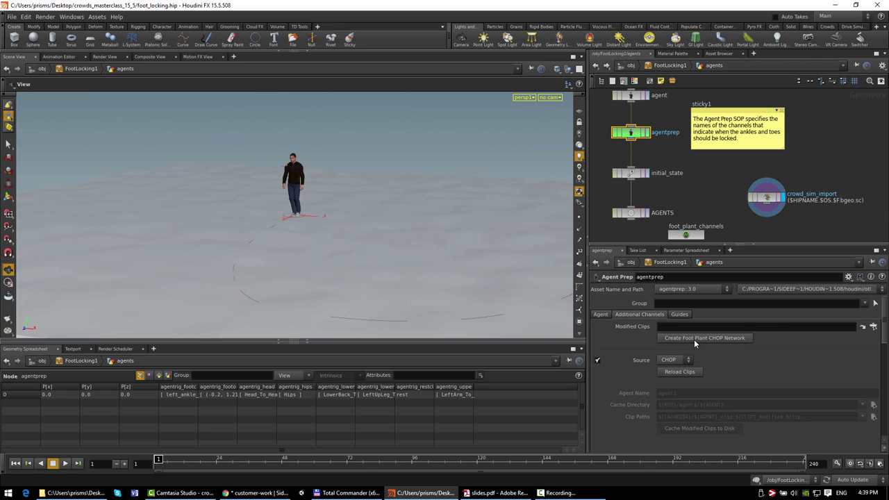
# - Inspect the current_walk_clip and walk_LeftFoot_To_LeftToeBase nodes inside foot_plant_channels and return to the agents network
pyautogui.click(686, 234)
pyautogui.click(639, 132)
pyautogui.doubleClick(689, 238)
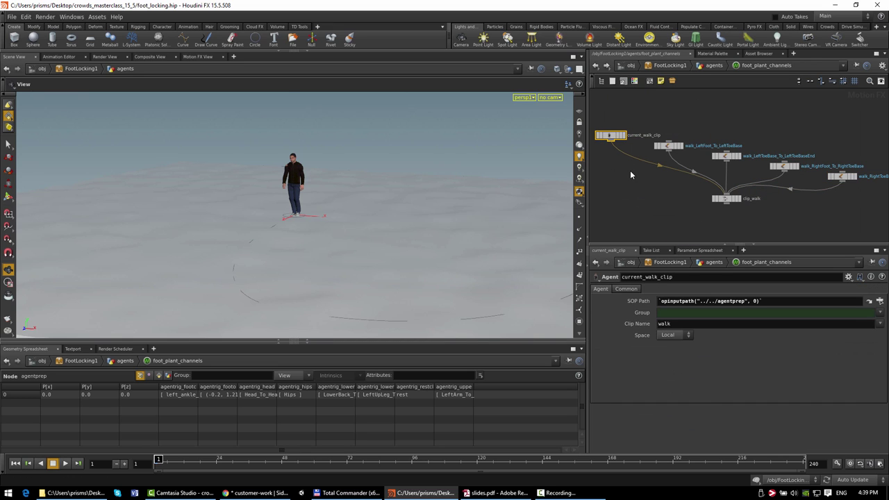
pyautogui.click(662, 117)
pyautogui.click(669, 147)
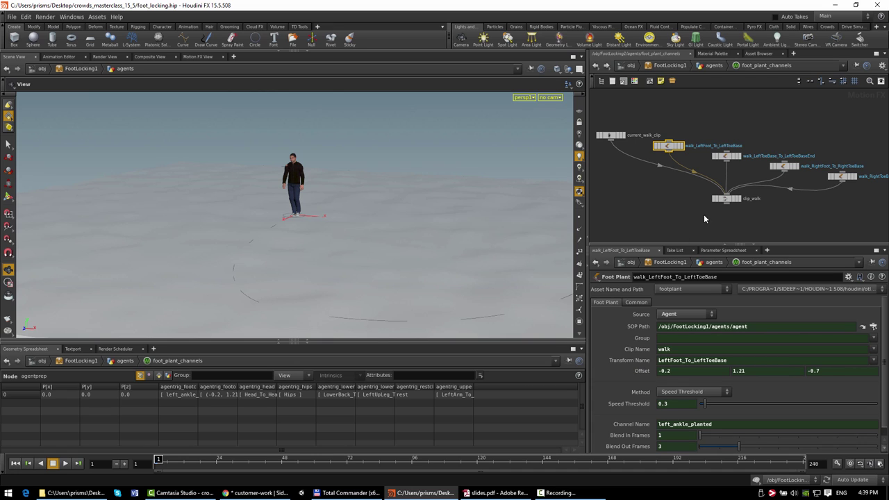
pyautogui.click(714, 66)
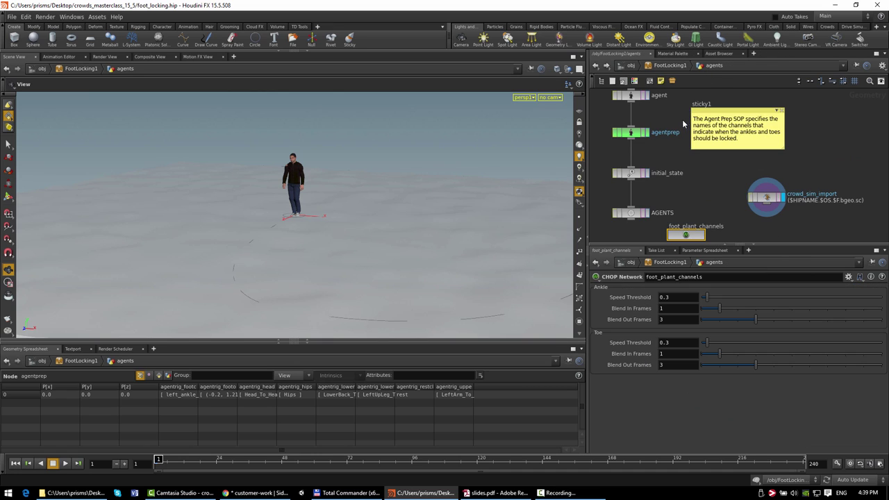
# - Check agentprep's Modified Clips path and its Source options for the additional channels
pyautogui.click(640, 137)
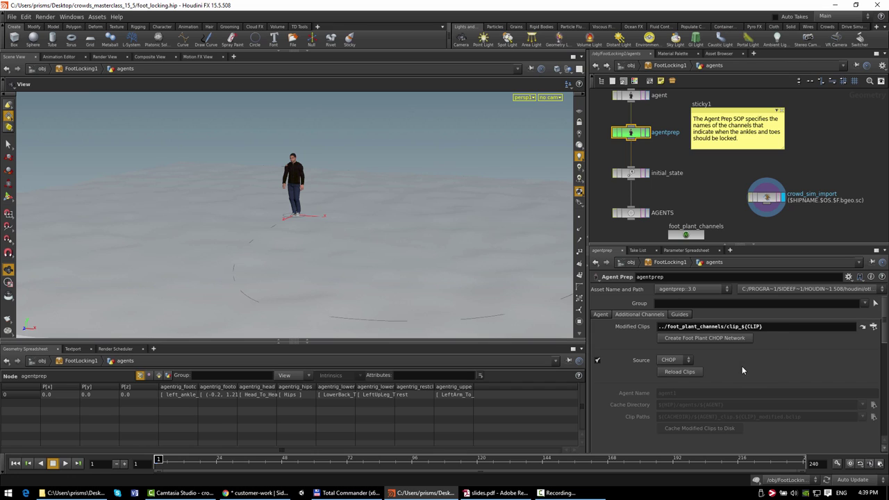
pyautogui.click(668, 360)
pyautogui.click(666, 377)
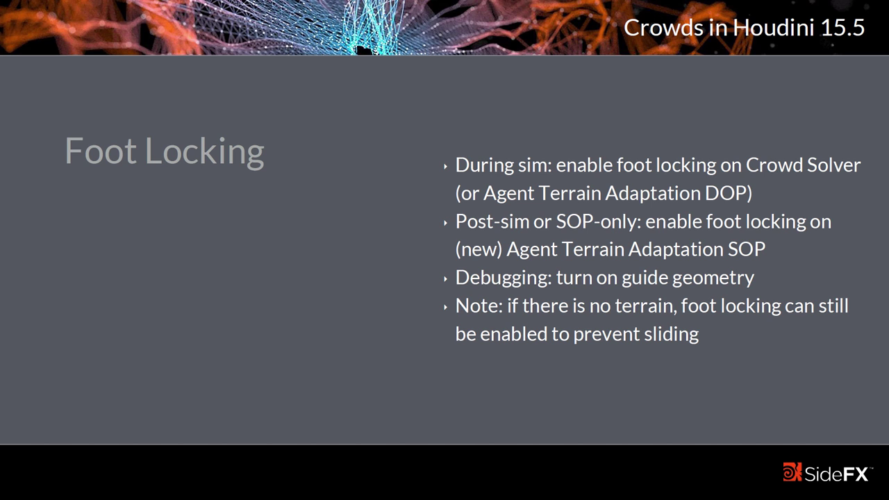
# - Switch from the slides back to Houdini, play the crowd simulation without foot locking and go to frame 72
pyautogui.hotkey('alt', 'Tab')
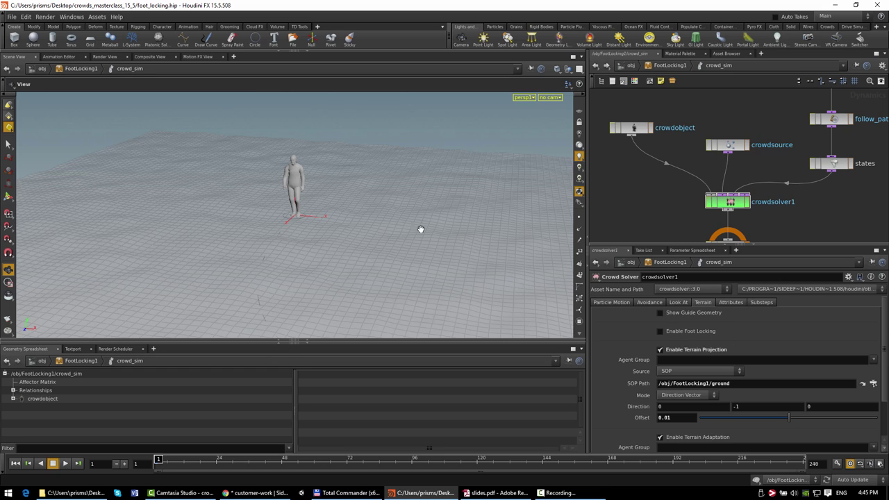
pyautogui.moveTo(300, 222); pyautogui.dragTo(323, 179, button='middle')
pyautogui.moveTo(334, 221); pyautogui.dragTo(307, 197)
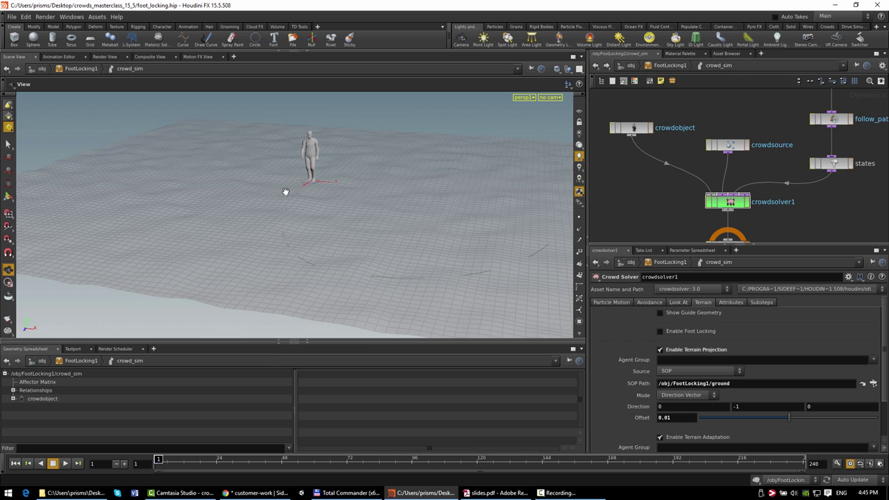
pyautogui.press('Up')
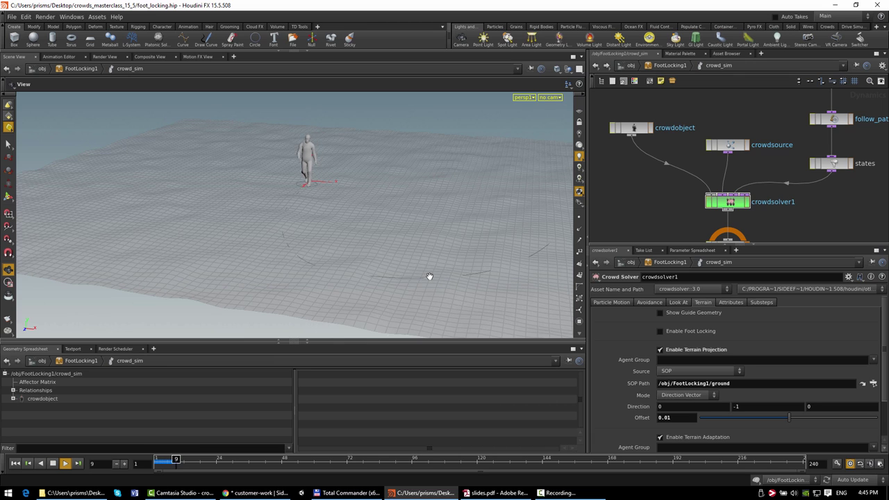
pyautogui.scroll(3, 327, 252)
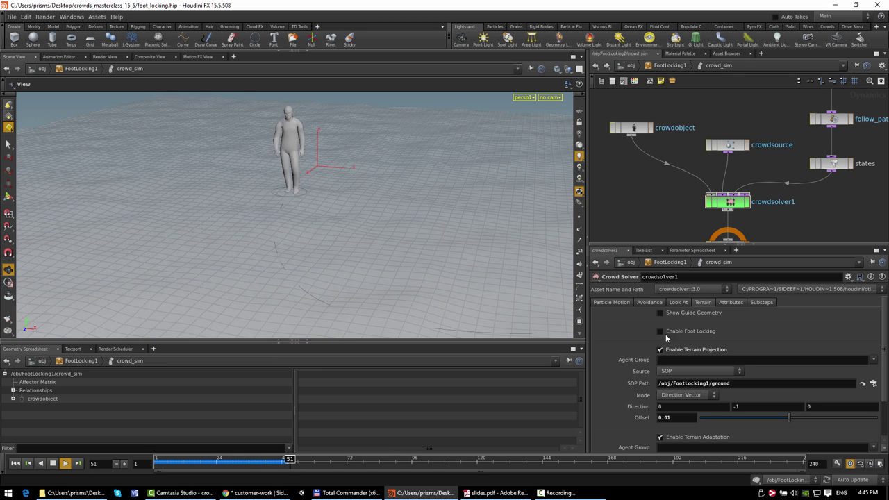
pyautogui.click(337, 455)
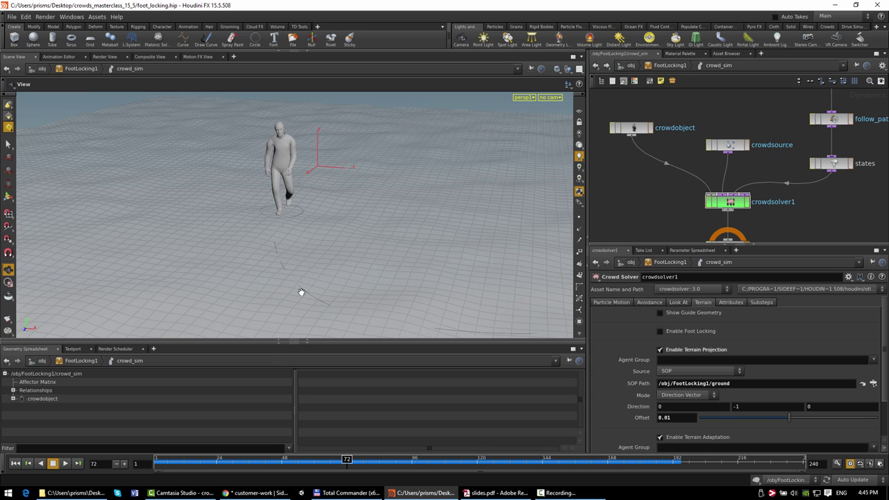
# - Step backward and forward through the walk around frames 42 to 49 to examine the agent's feet for sliding
pyautogui.moveTo(301, 294); pyautogui.dragTo(451, 236, button='middle')
pyautogui.press('Left')
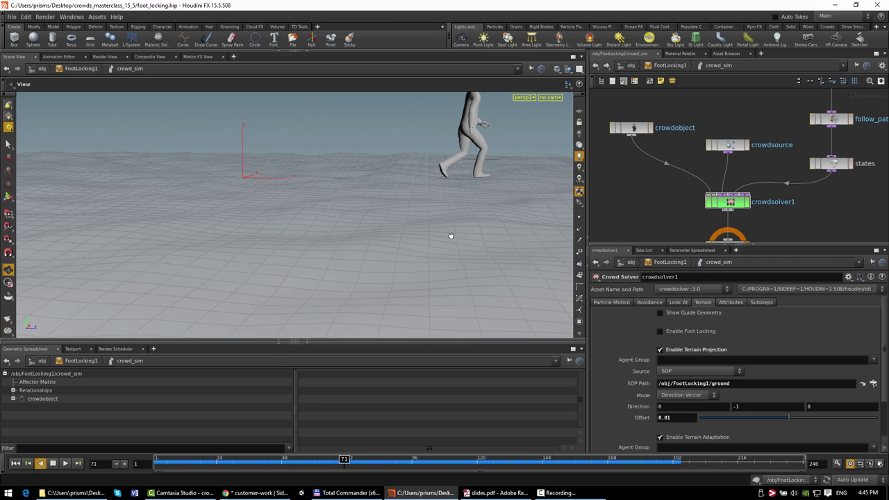
pyautogui.press('Left')
pyautogui.press('Left')
pyautogui.press('Left')
pyautogui.press('Left')
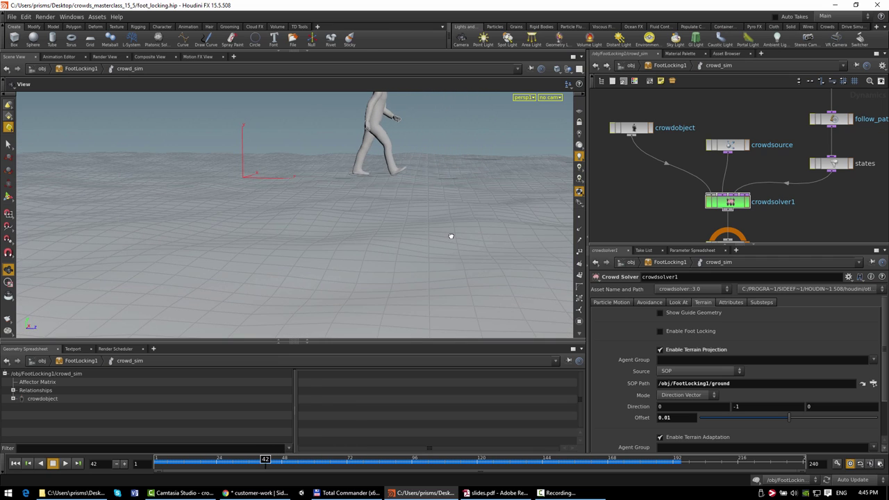
pyautogui.press('Right')
pyautogui.press('Right')
pyautogui.press('Right')
pyautogui.press('Right')
pyautogui.press('Right')
pyautogui.press('Right')
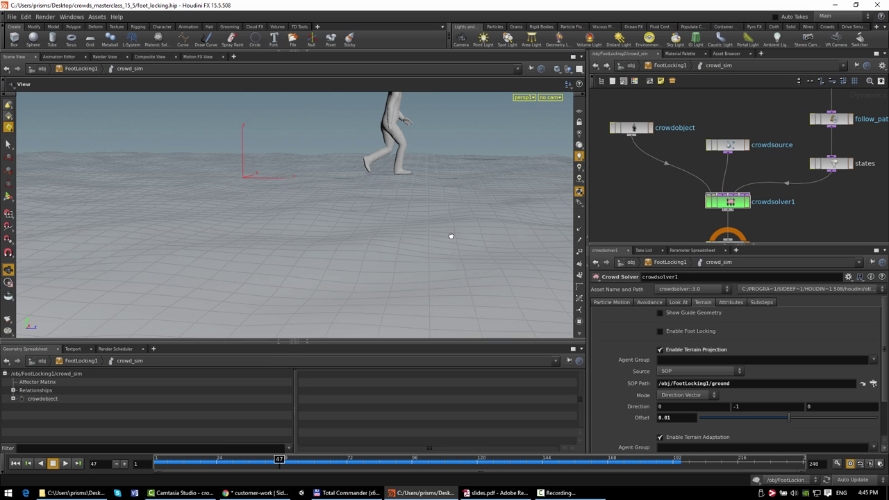
pyautogui.press('Right')
pyautogui.press('Right')
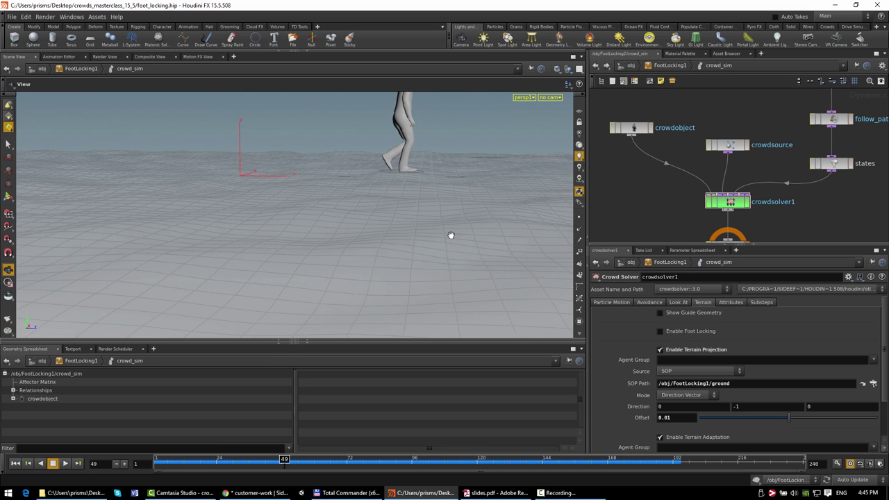
# - Enable Foot Locking on crowdsolver1, replay the simulation and examine the planted feet at frame 48
pyautogui.keyDown('alt'); pyautogui.moveTo(451, 236); pyautogui.dragTo(323, 274); pyautogui.keyUp('alt')
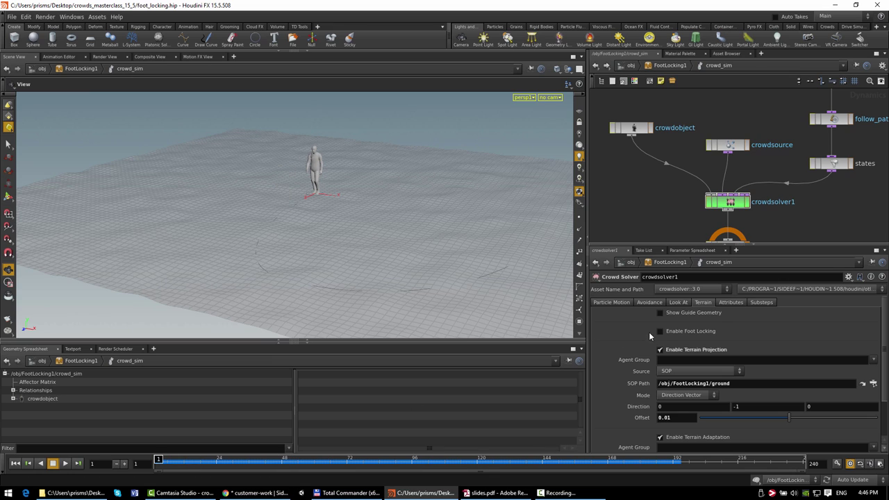
pyautogui.press('Up')
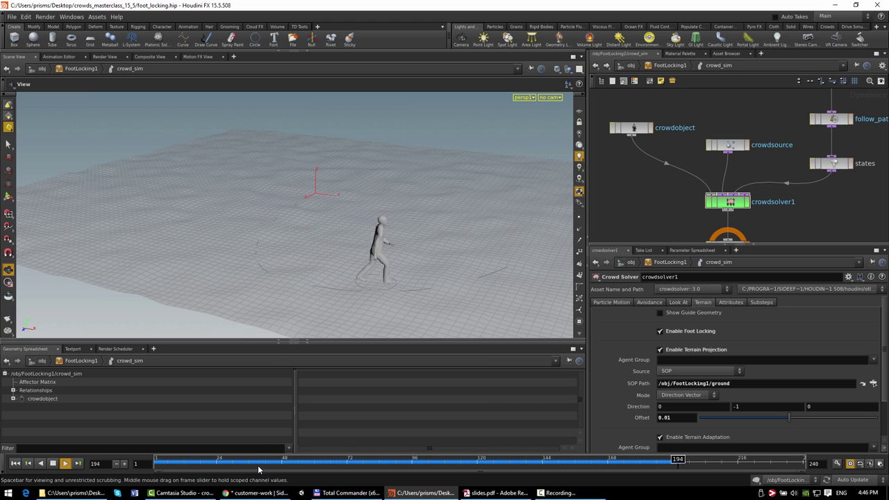
pyautogui.click(223, 463)
pyautogui.moveTo(253, 313); pyautogui.dragTo(317, 230)
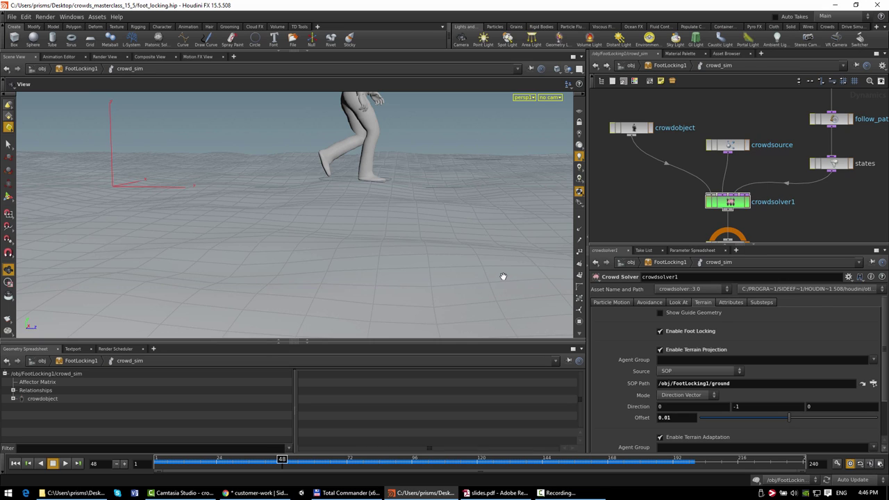
pyautogui.moveTo(425, 267); pyautogui.dragTo(392, 271, button='middle')
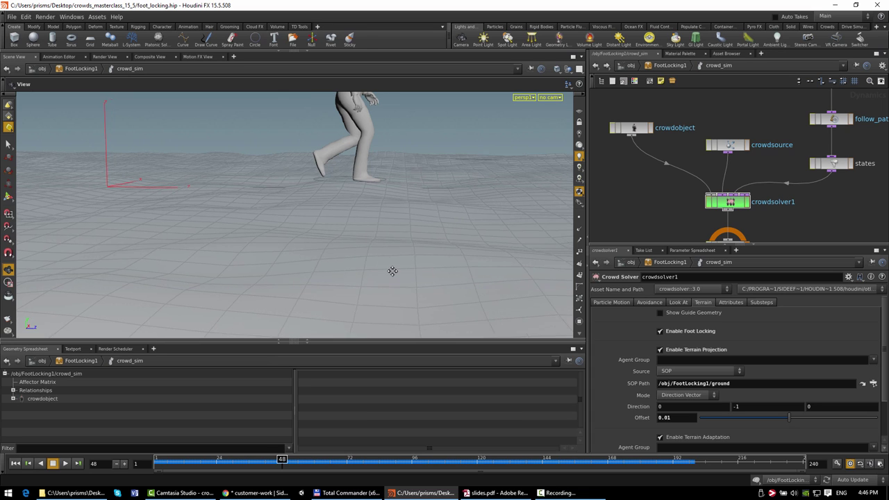
pyautogui.moveTo(392, 271); pyautogui.dragTo(379, 277, button='right')
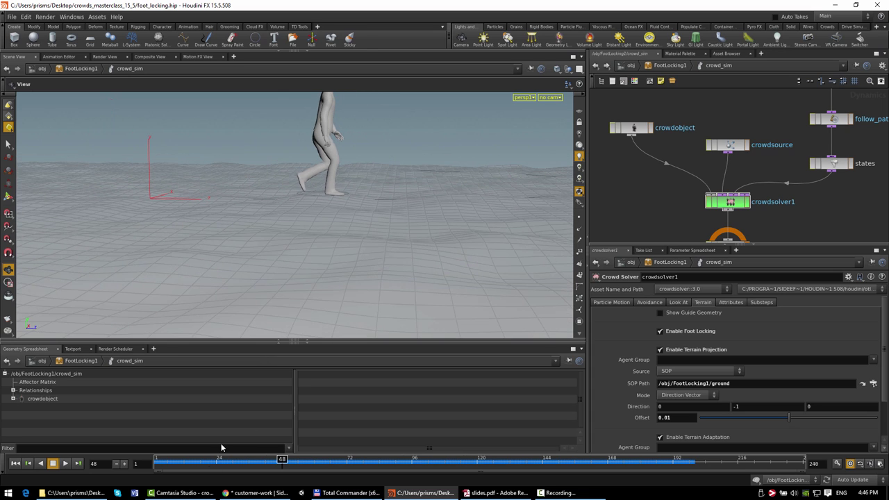
# - Rewind to frame 1, show crowdsolver1's terrain guide geometry and display the scene in wireframe
pyautogui.hotkey('ctrl', 'Up')
pyautogui.click(671, 314)
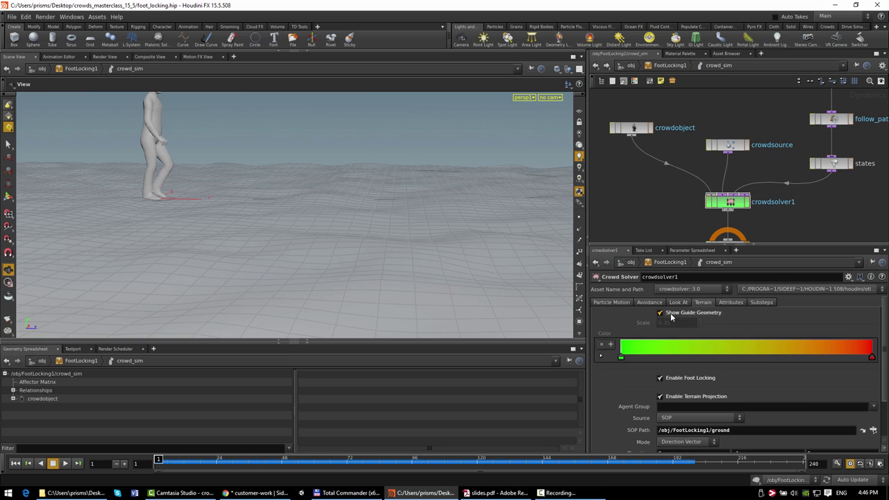
pyautogui.press('w')
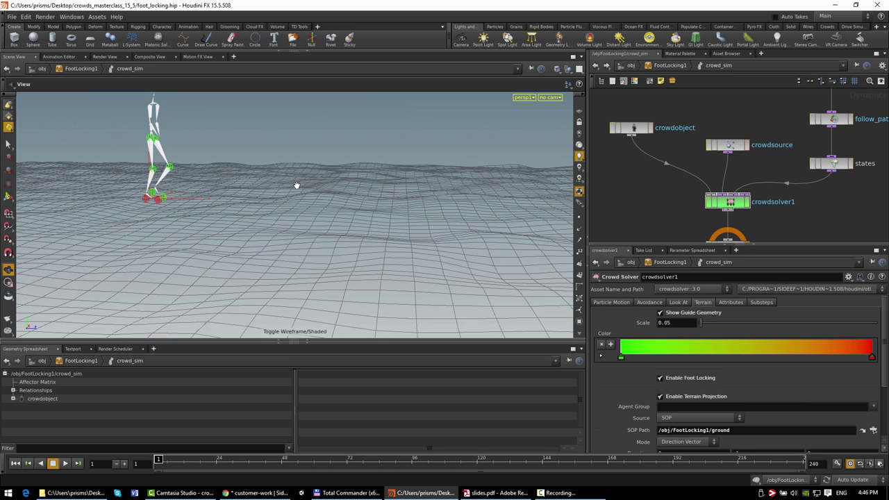
# - Play the simulation with guide geometry to examine the foot plant colours, then go to frame 55
pyautogui.moveTo(238, 204)
pyautogui.mouseDown()
pyautogui.moveTo(199, 220)
pyautogui.moveTo(240, 230)
pyautogui.moveTo(152, 190)
pyautogui.mouseUp()
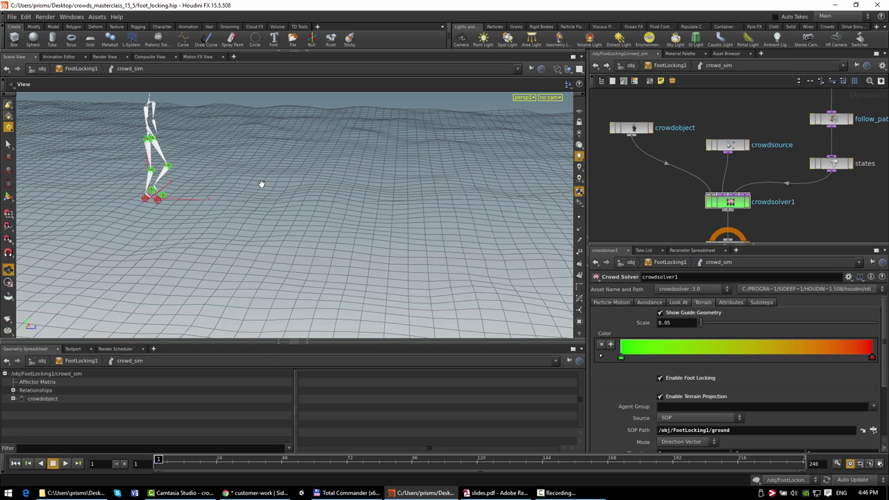
pyautogui.press('Up')
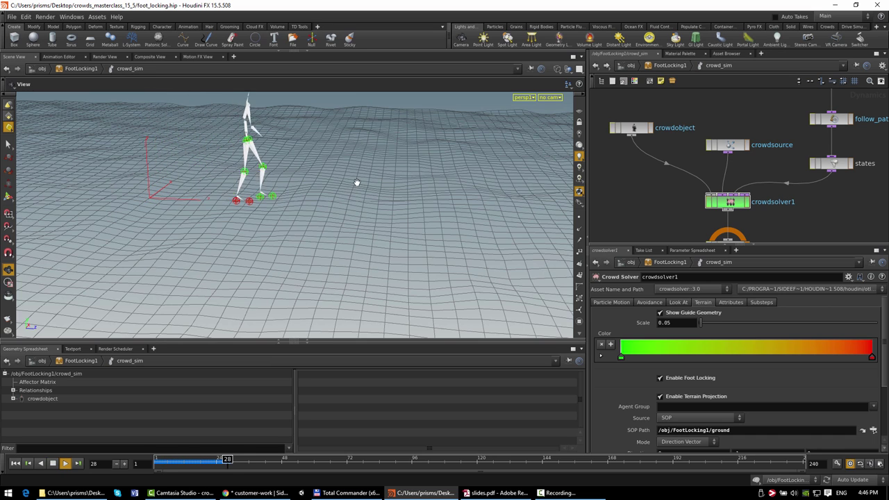
pyautogui.moveTo(359, 182); pyautogui.dragTo(397, 201, button='middle')
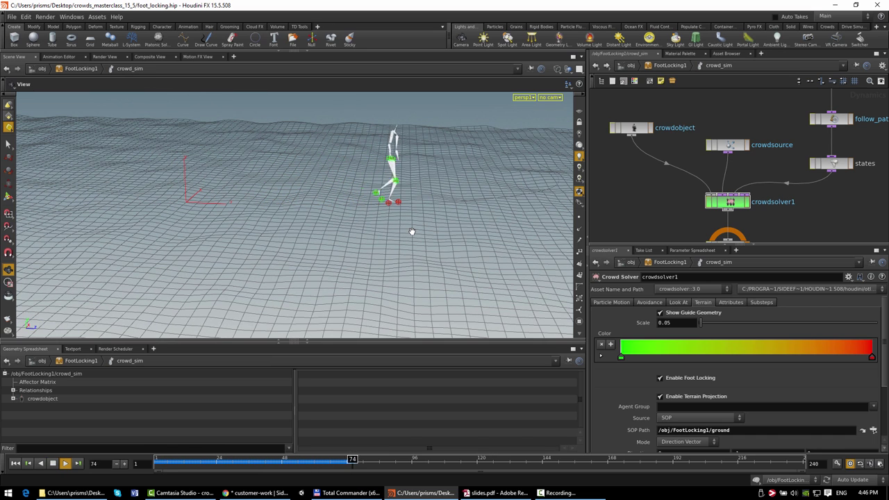
pyautogui.moveTo(419, 228); pyautogui.dragTo(276, 247, button='middle')
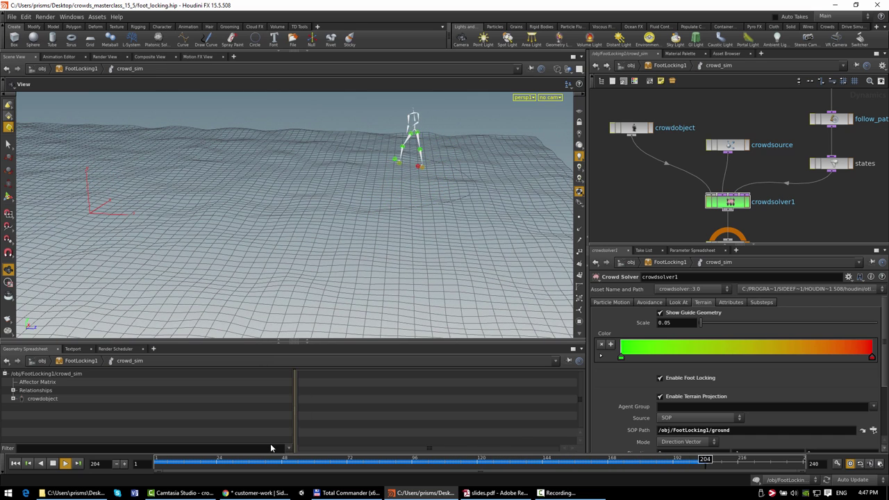
pyautogui.click(300, 459)
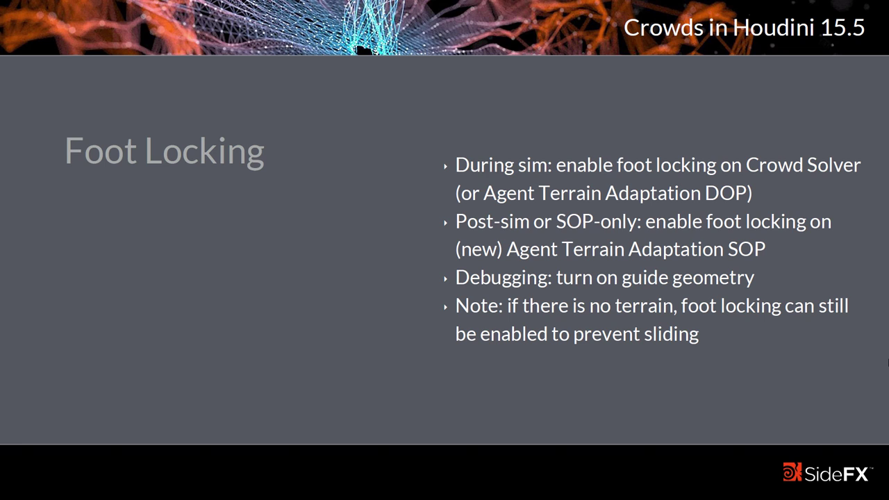
# - Switch from the slides back to Houdini and review the Terrain and Guides settings of agentterrainadaptation1
pyautogui.hotkey('alt', 'Tab')
pyautogui.hotkey('alt', 'Tab')
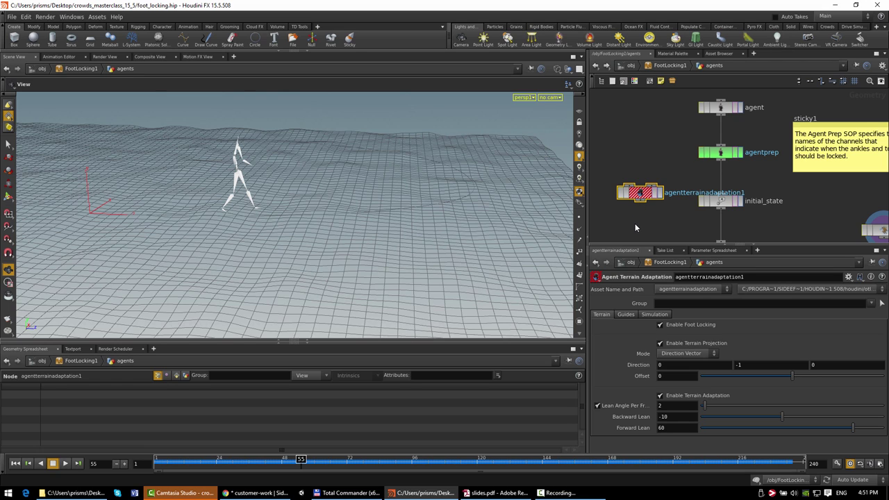
pyautogui.click(627, 315)
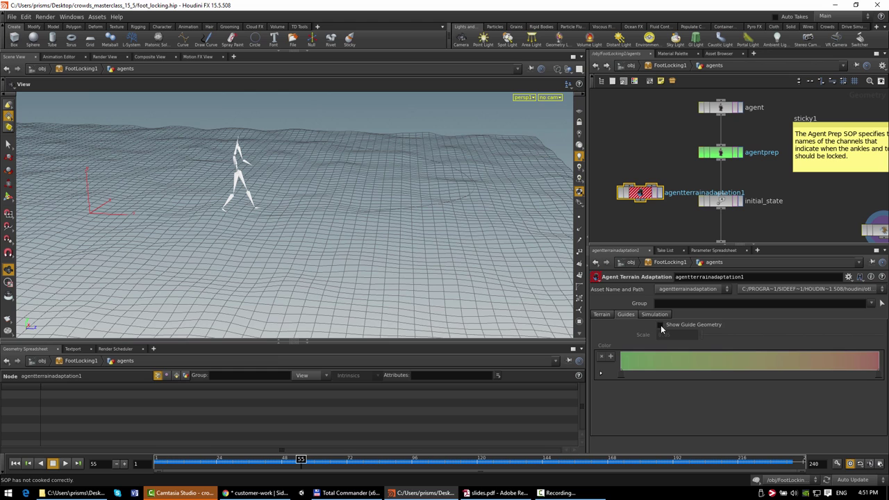
pyautogui.click(601, 314)
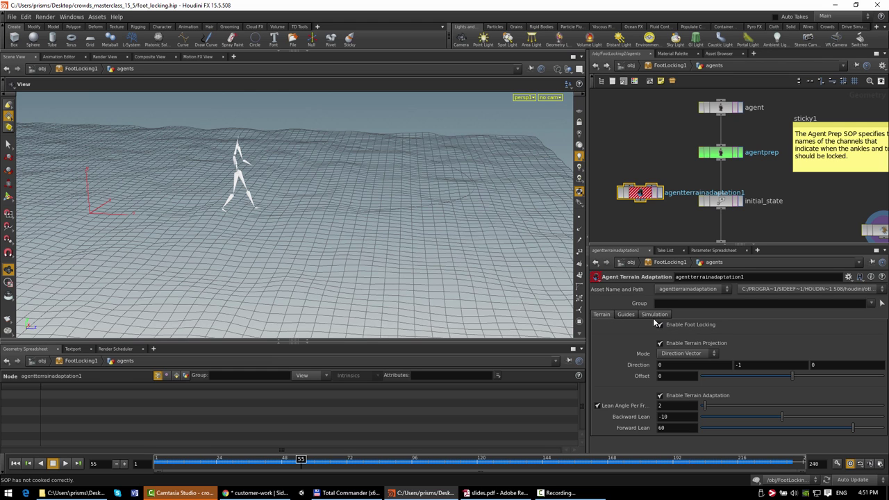